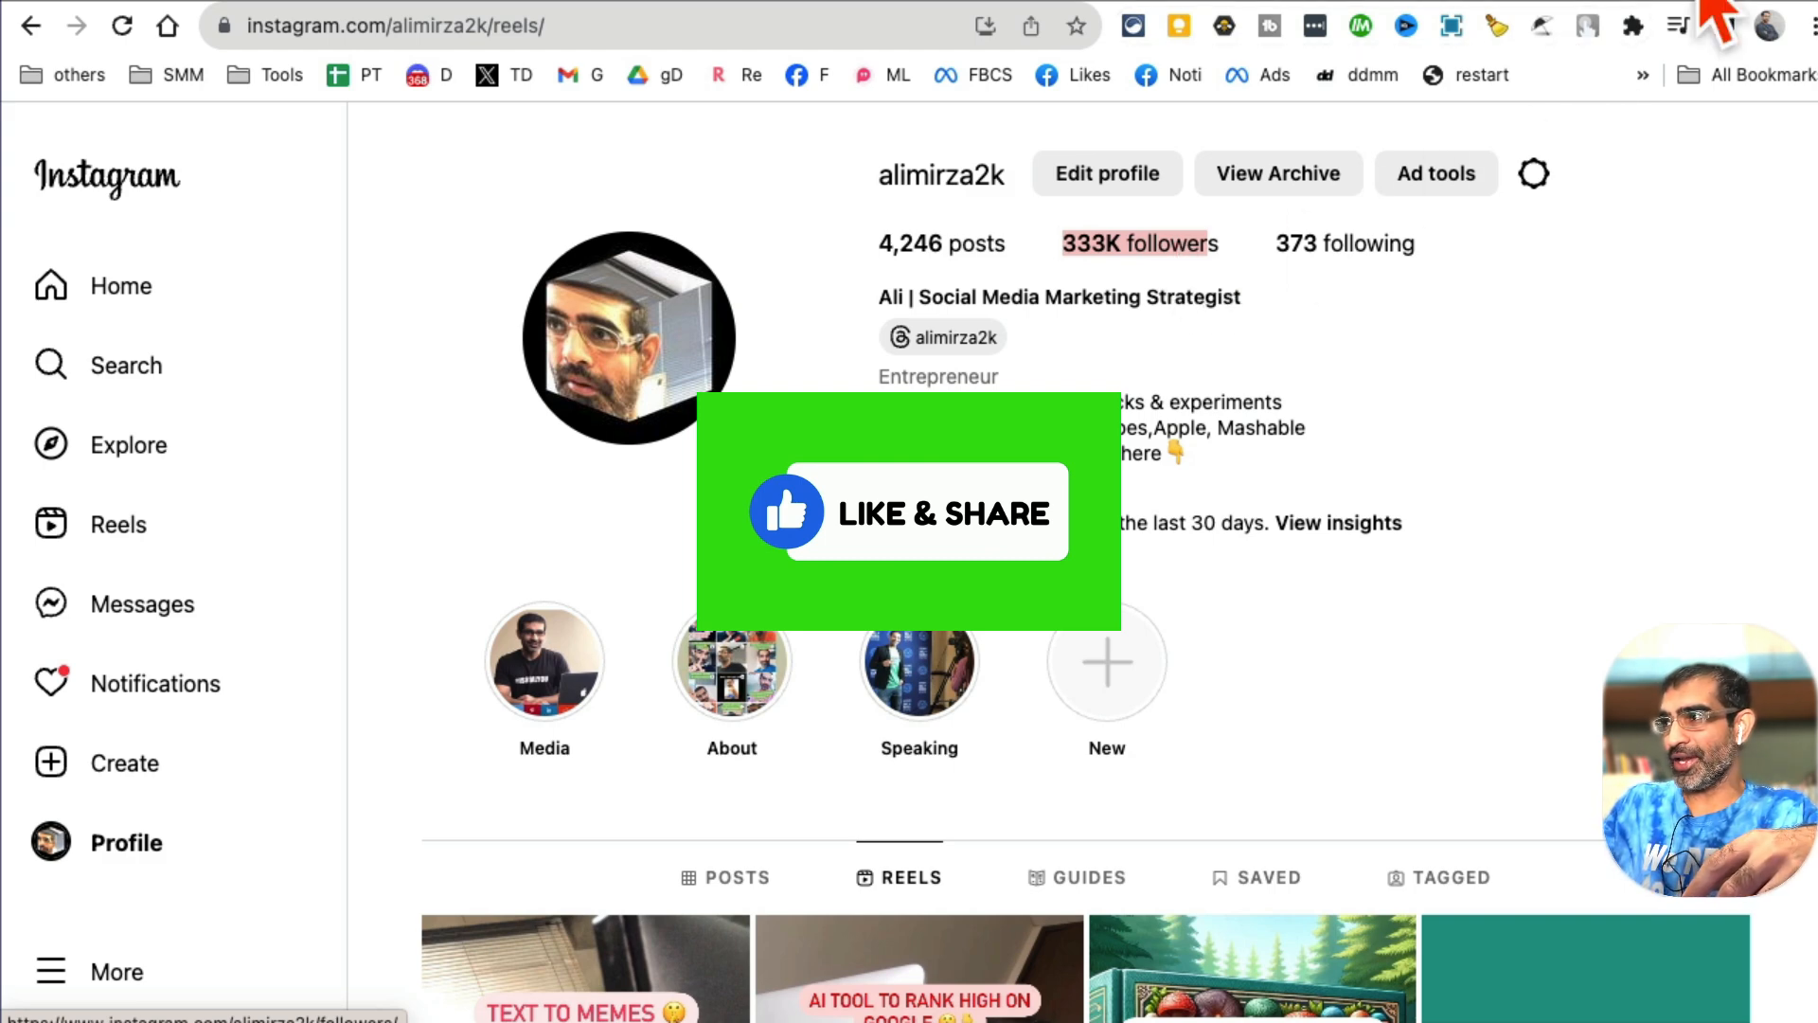
Step: Switch to Meta Ads Manager and create a new campaign with the Traffic objective and the manual traffic campaign setup
left_click(1603, 2)
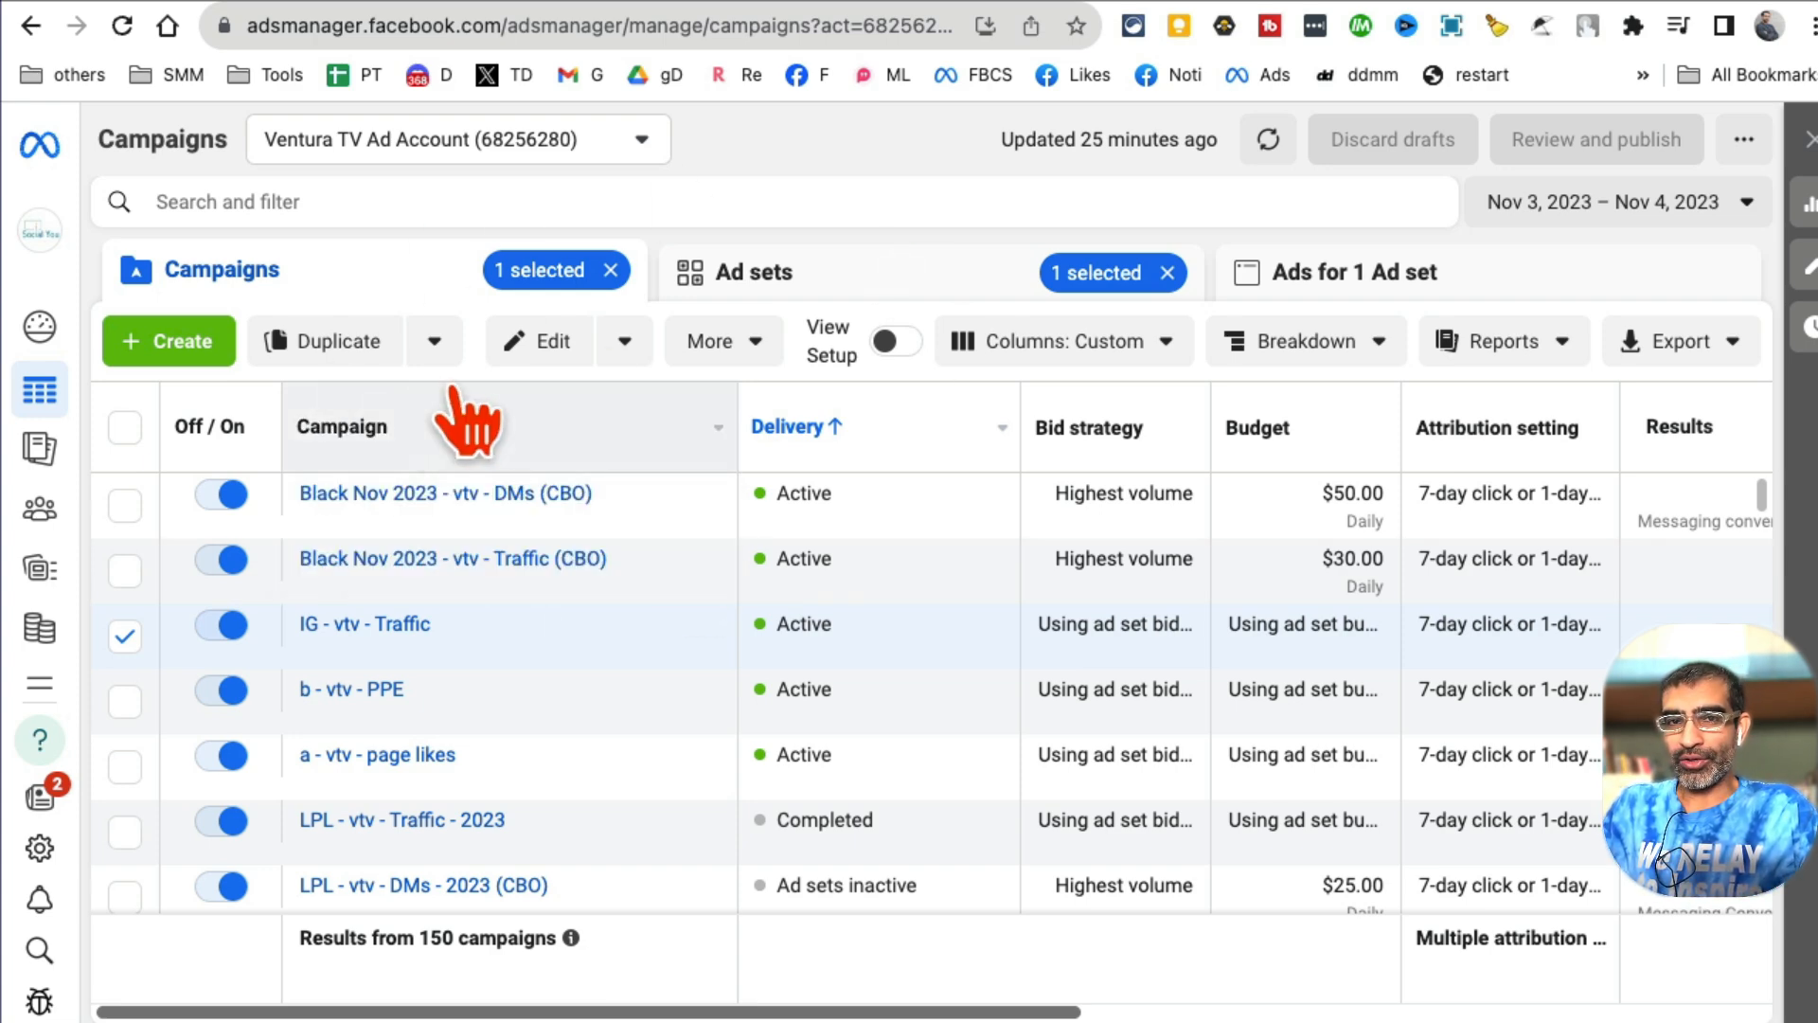
left_click(175, 355)
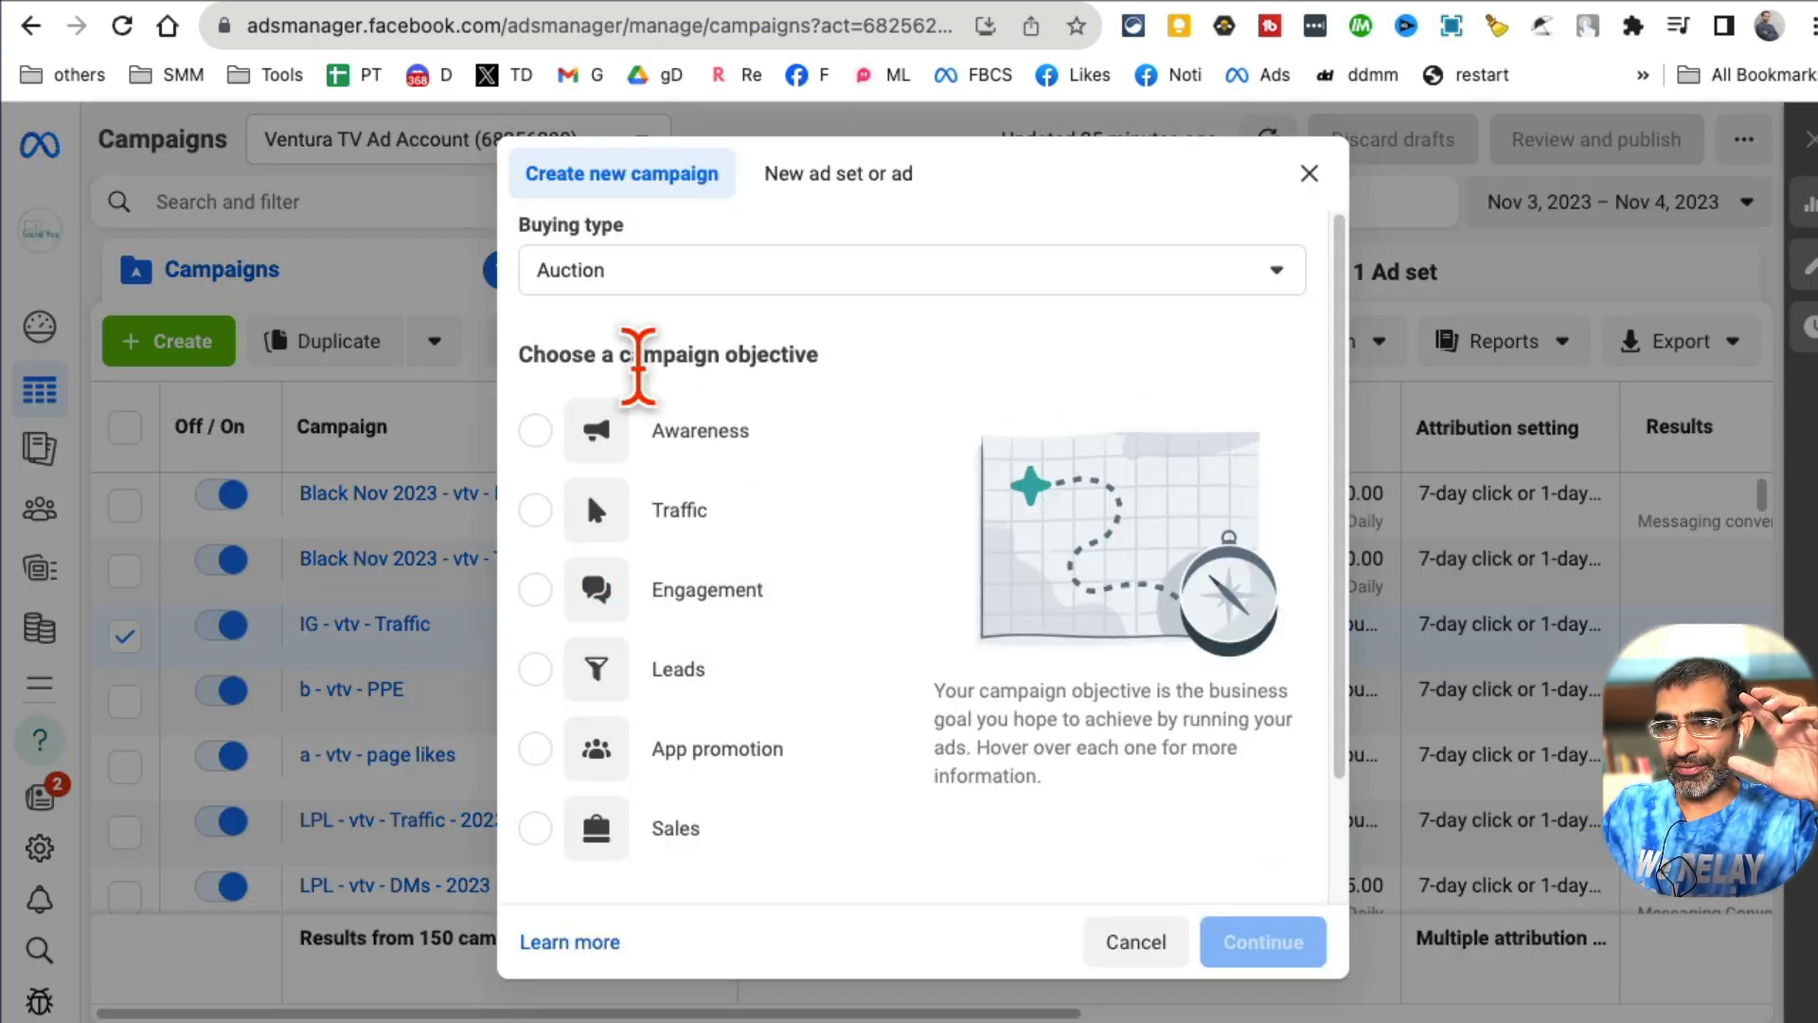
left_click_drag(571, 354, 883, 376)
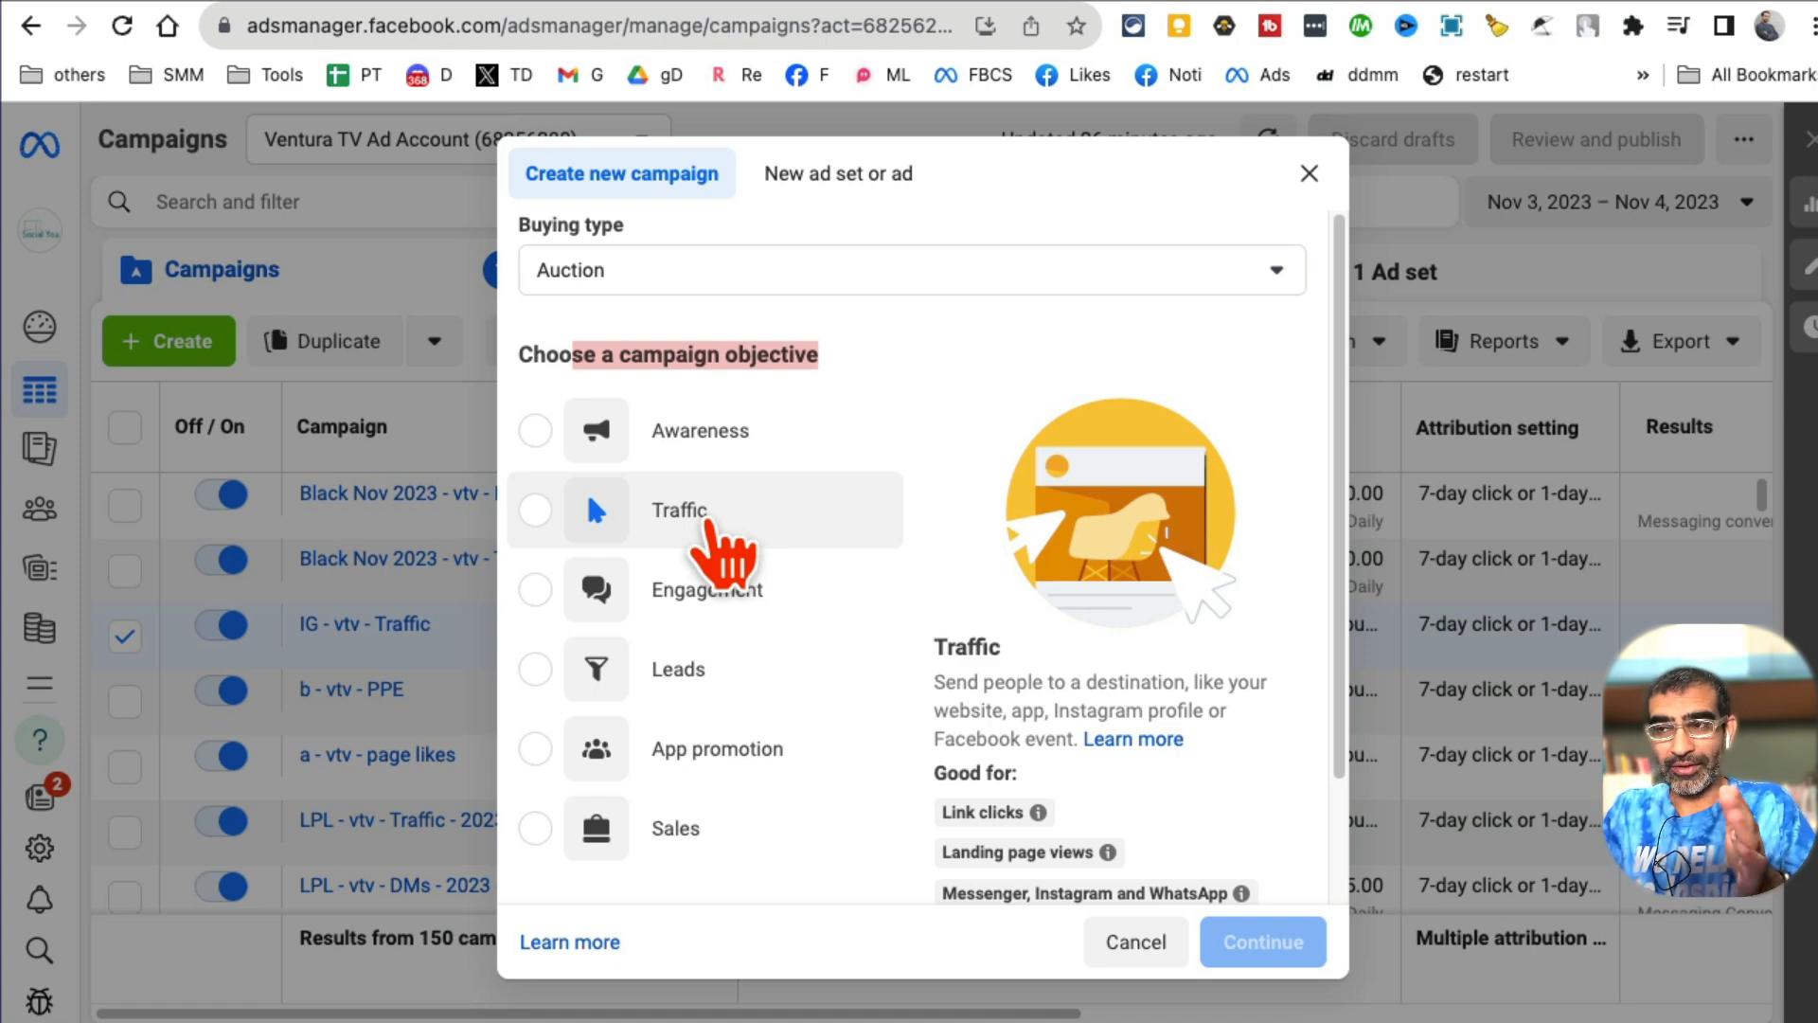
left_click(710, 521)
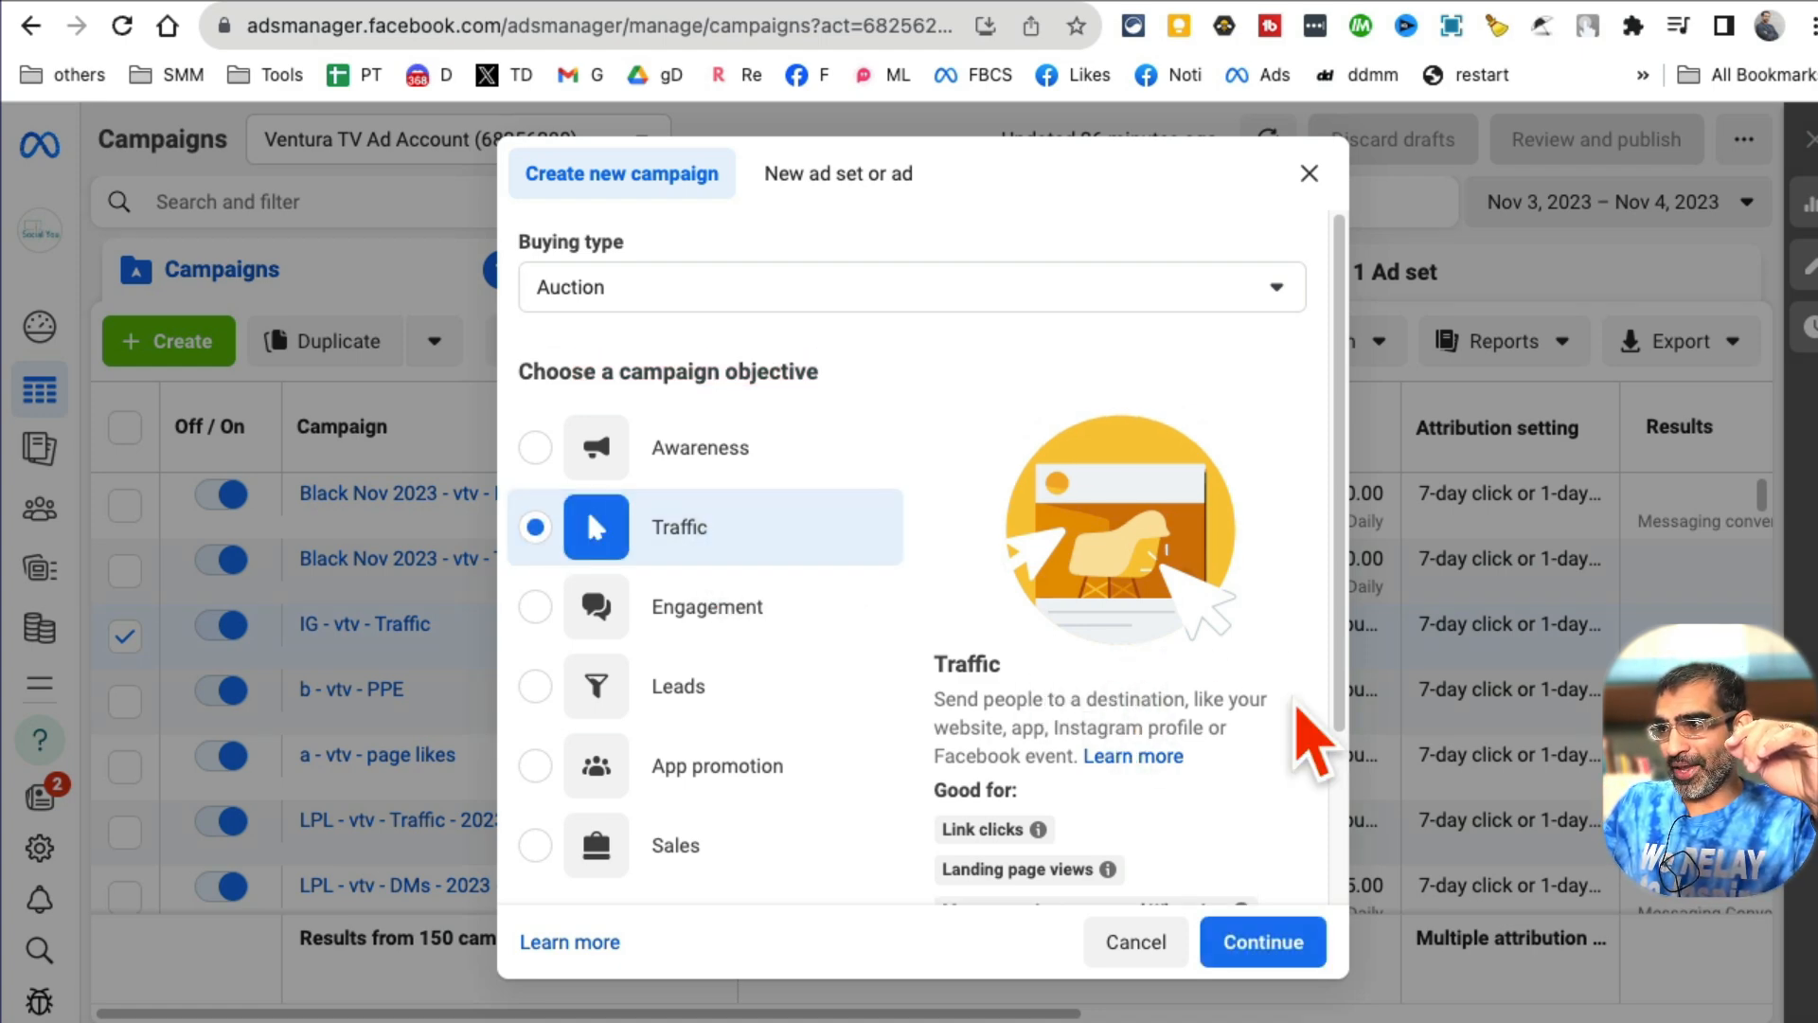
scroll(1307, 739, "down", 2)
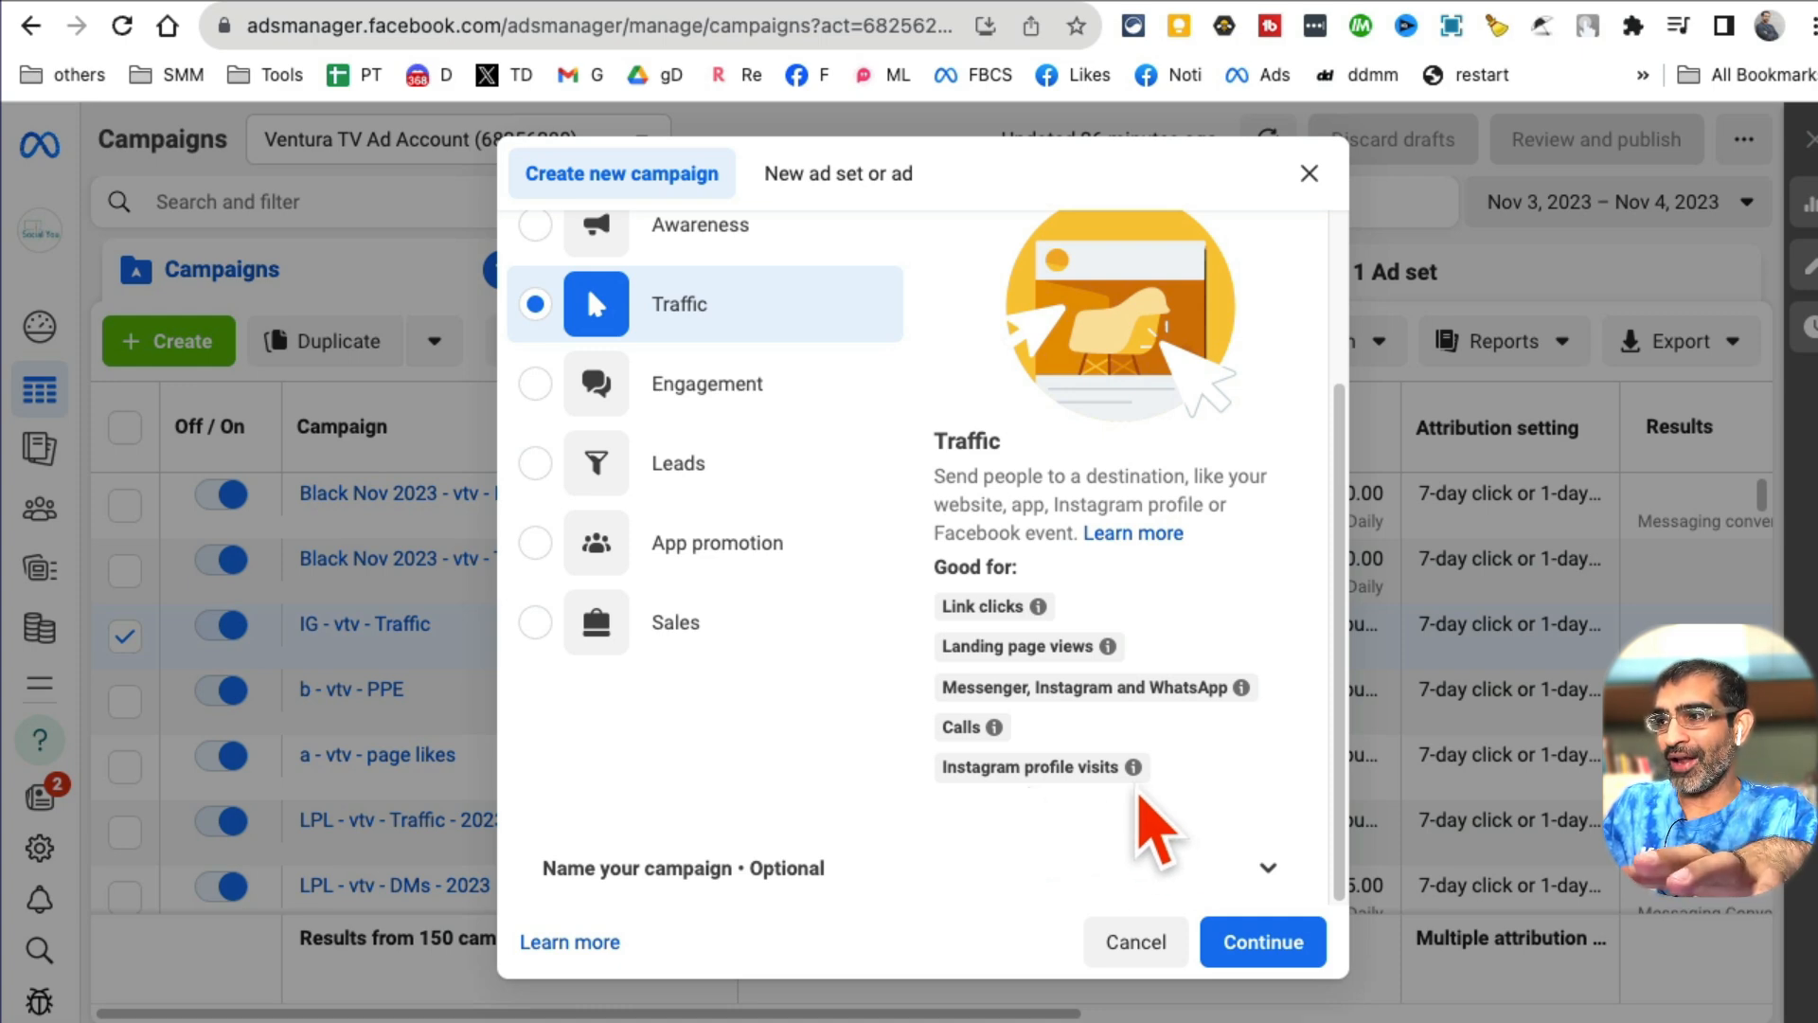
mouse_move(1137, 780)
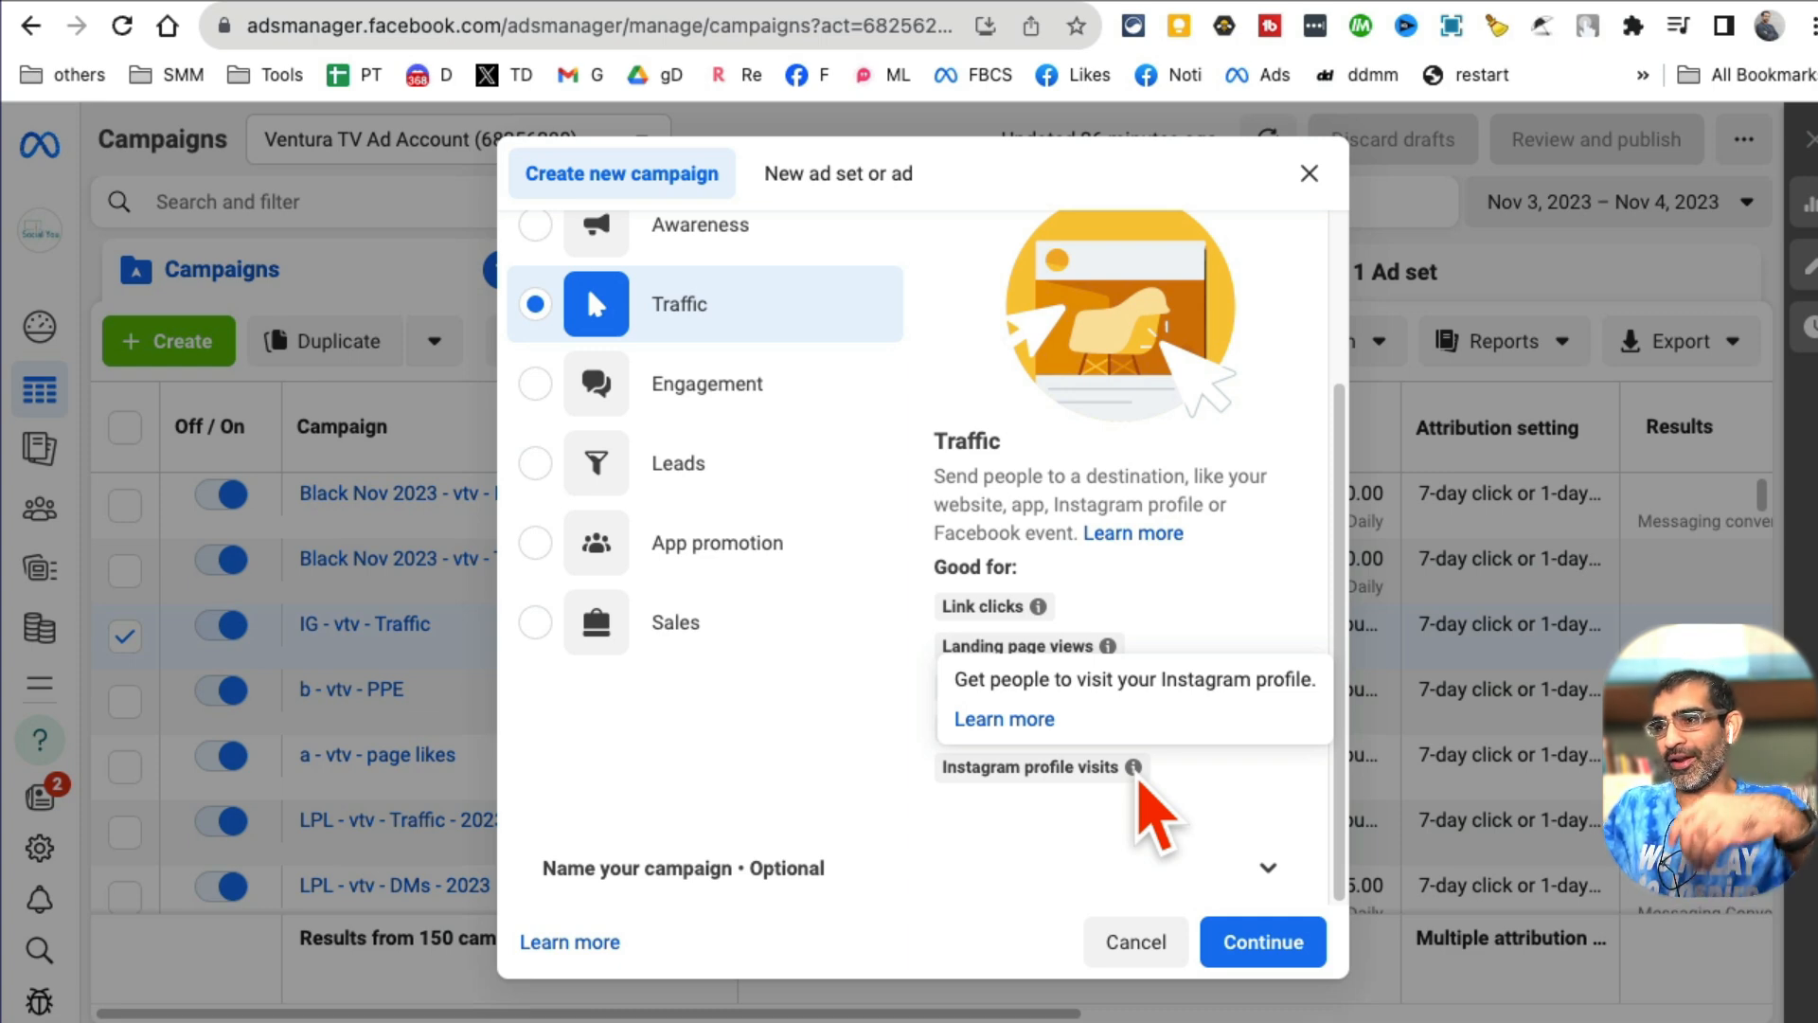
left_click(1269, 945)
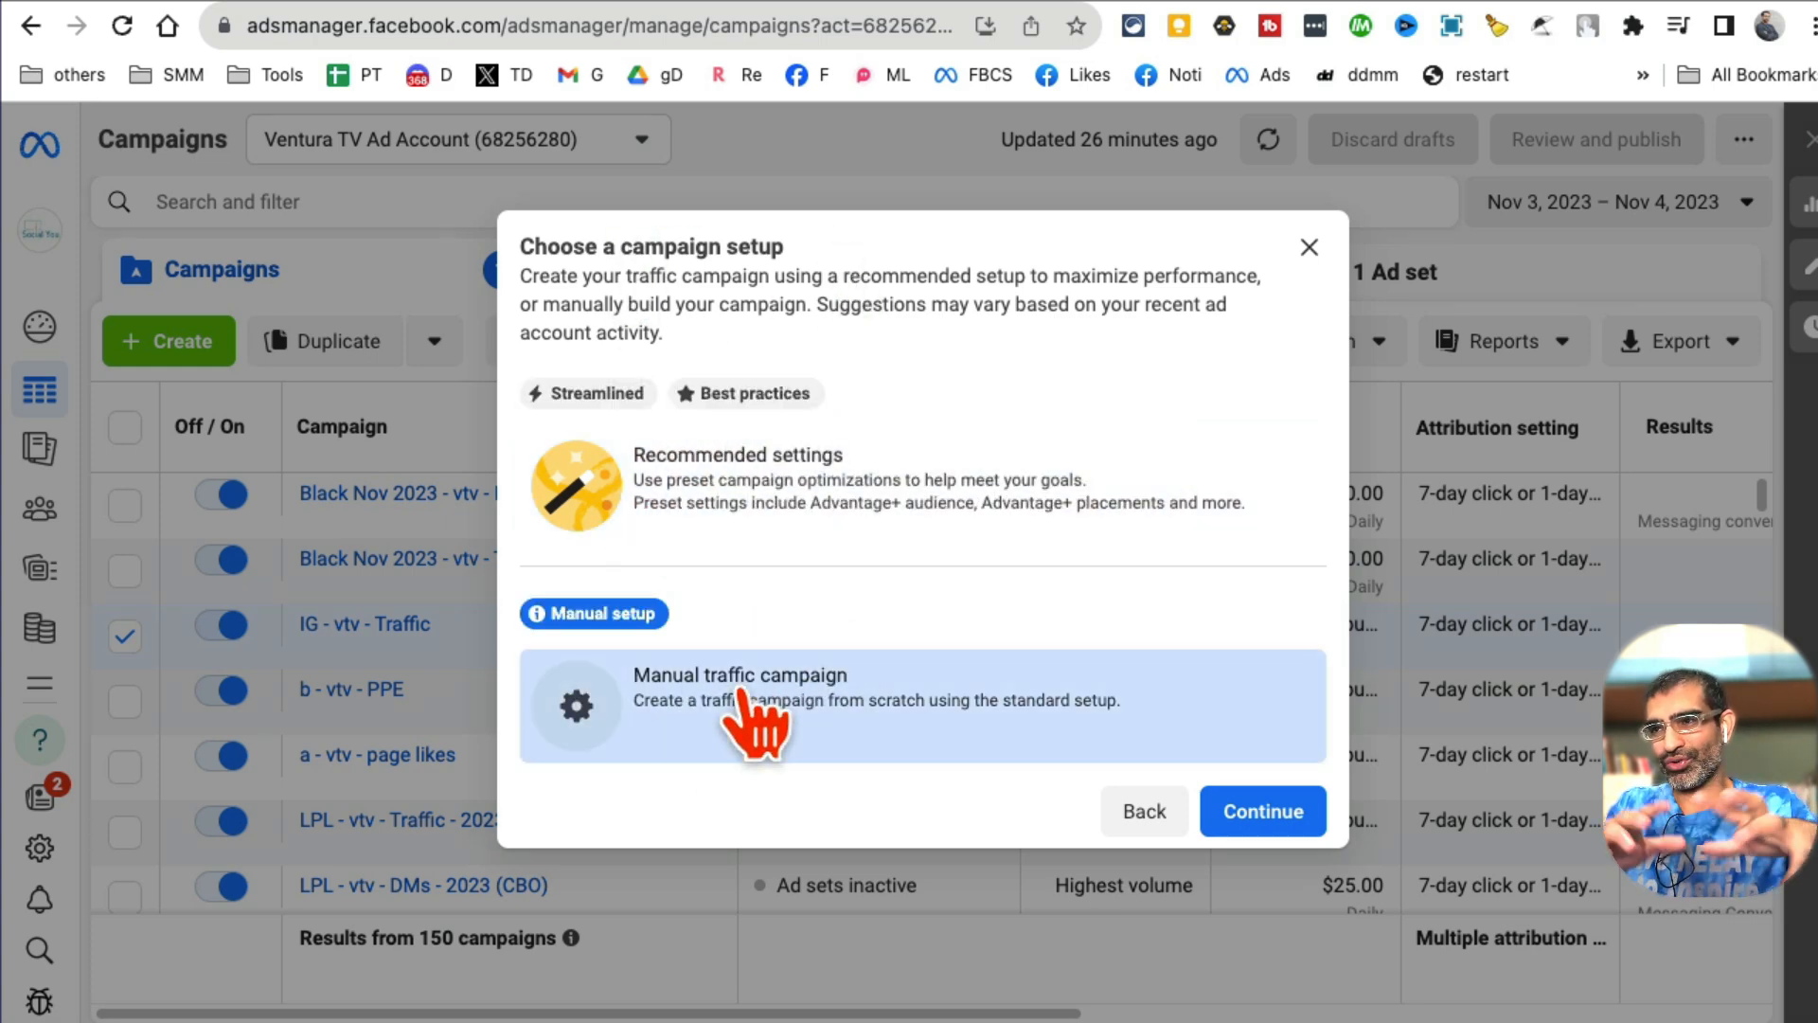
left_click(1288, 814)
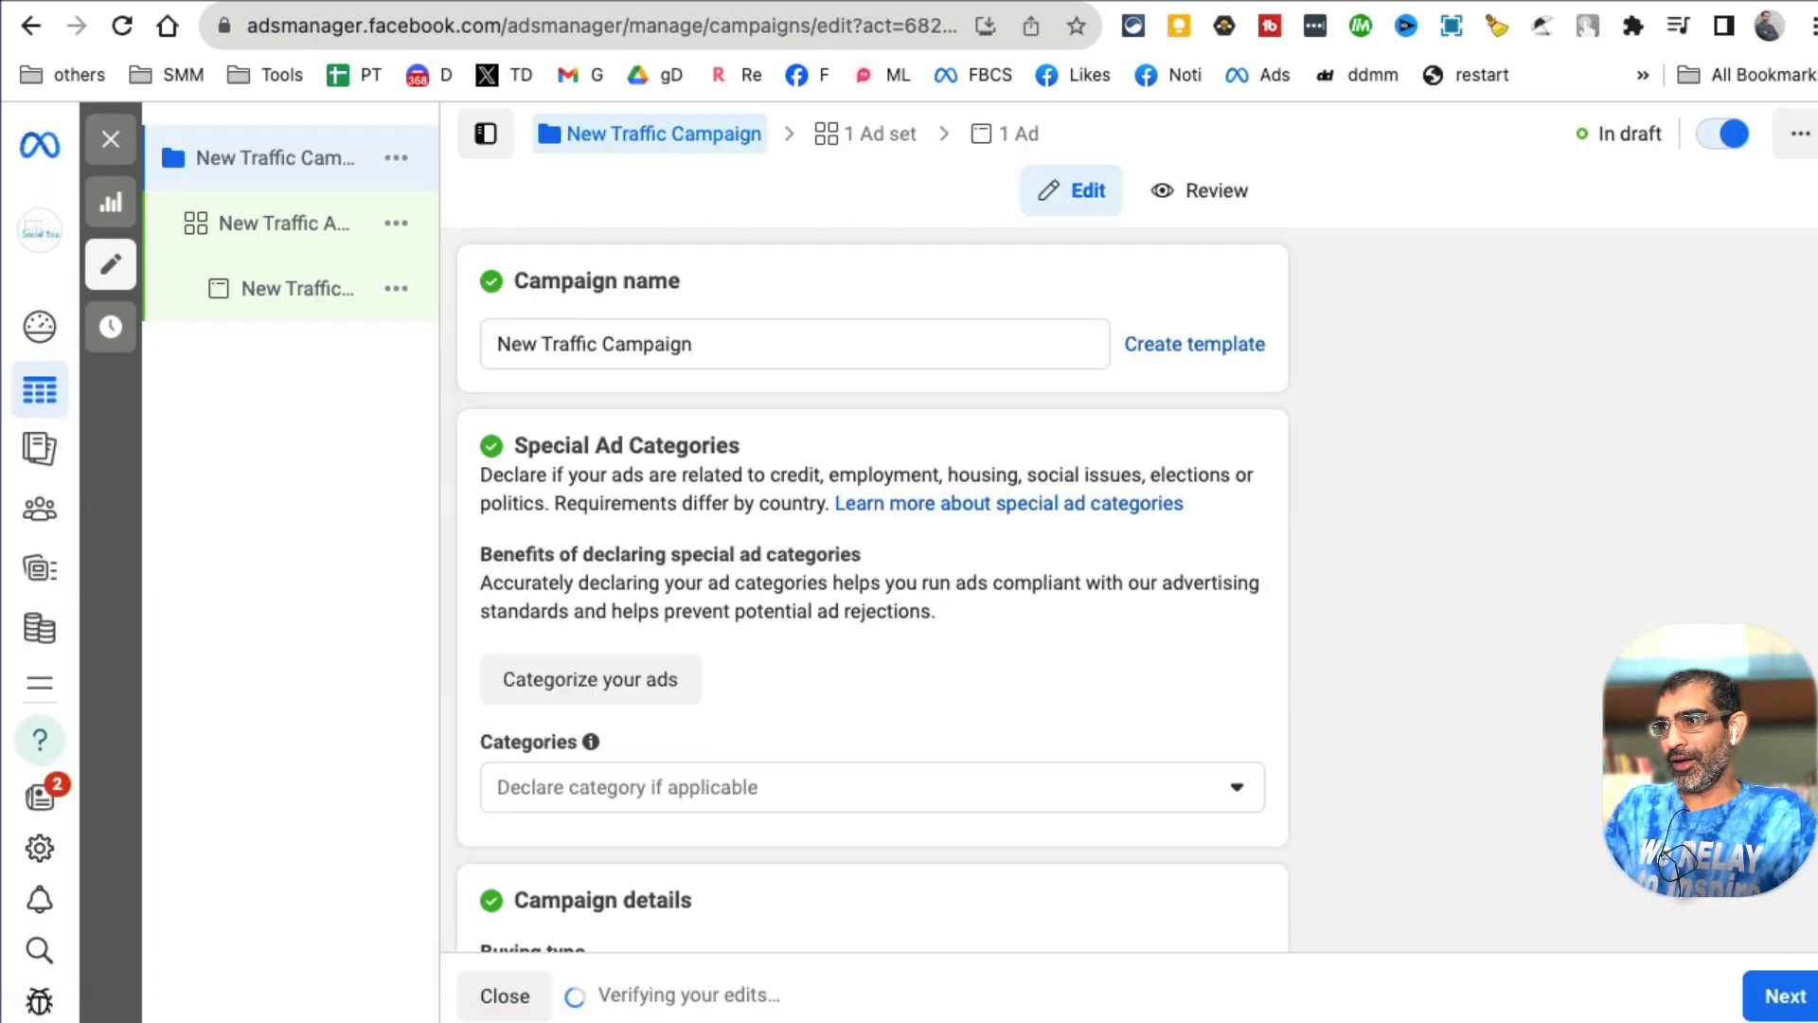
Step: Name the campaign "test ig traffic" and continue to its ad set settings
triple_click(753, 344)
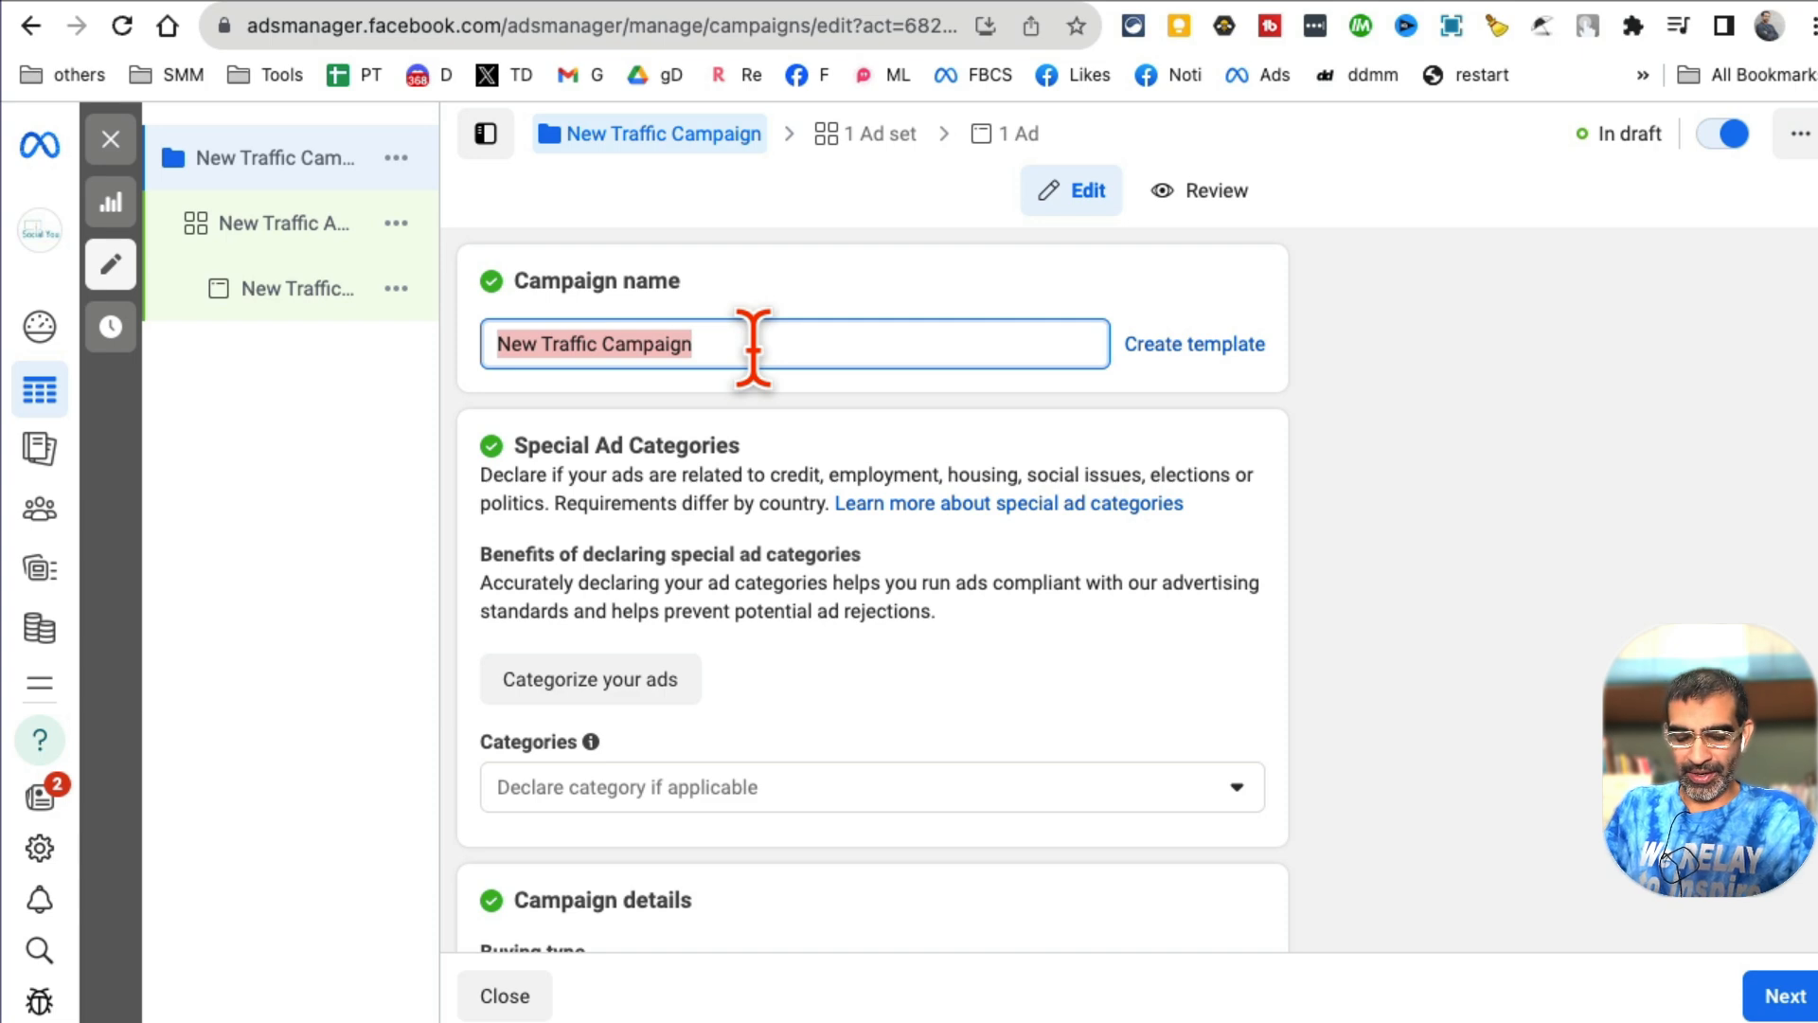
type("test")
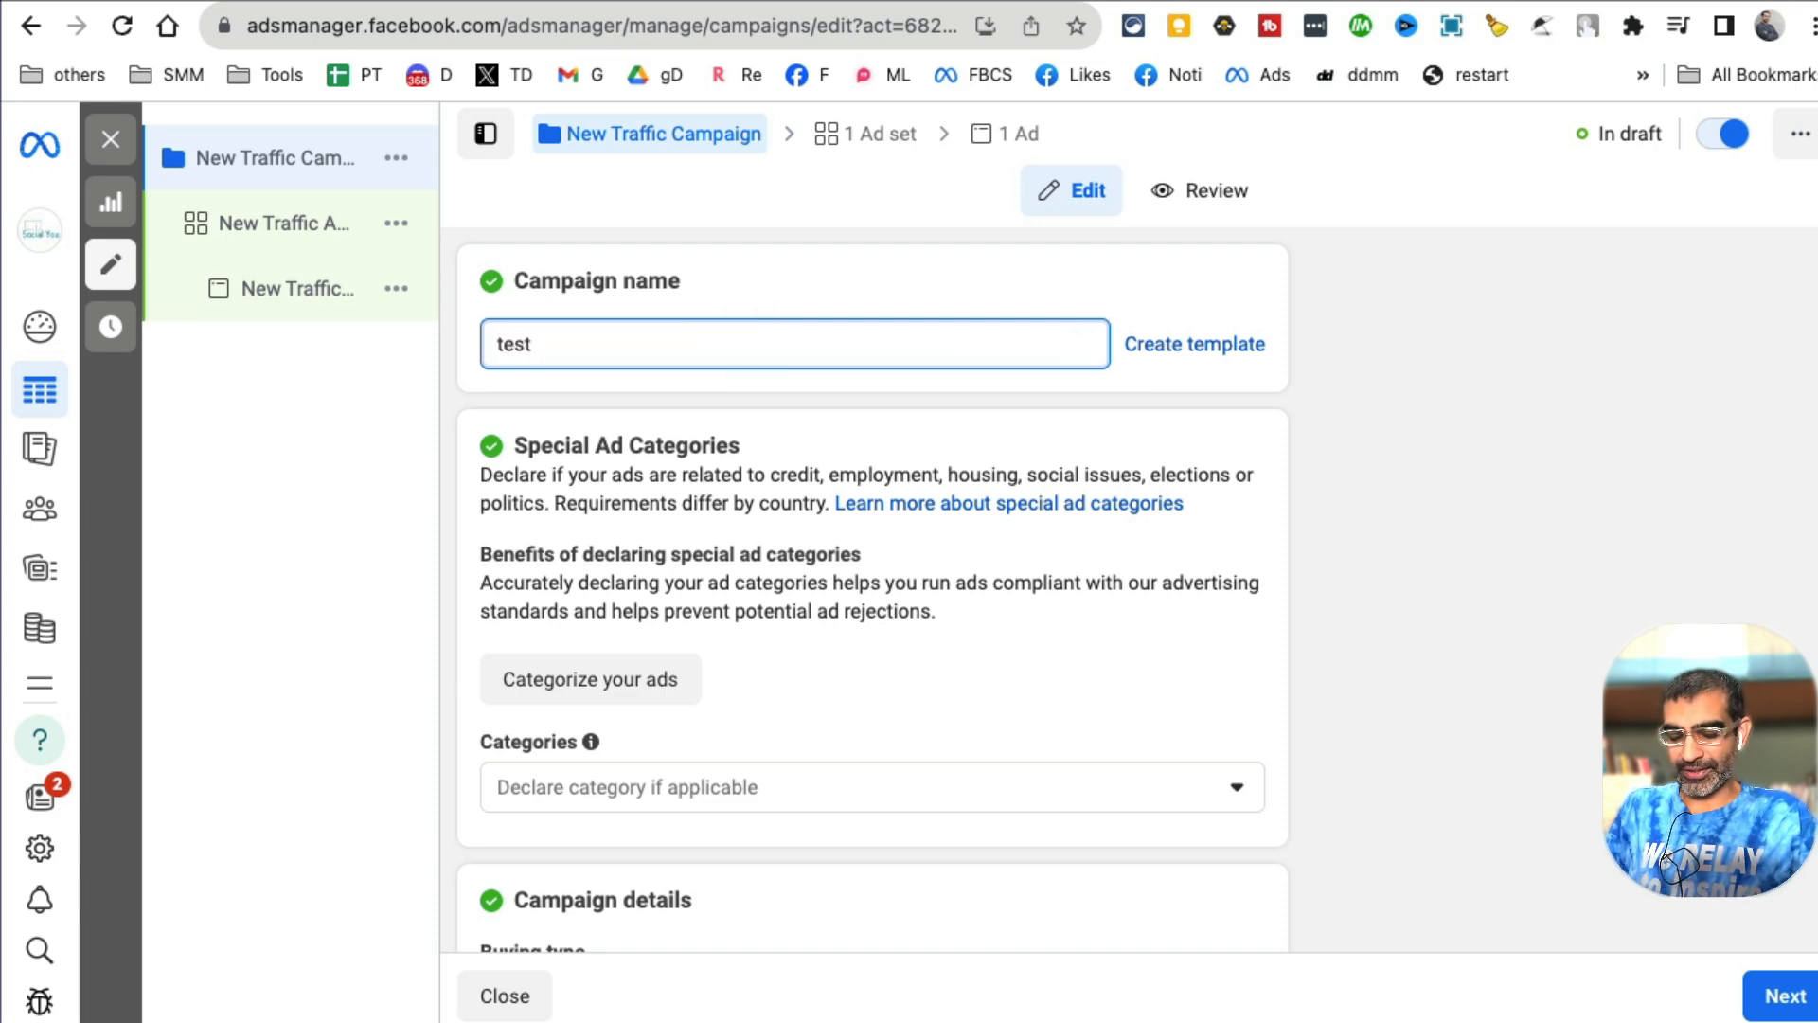
type(" ig traffic")
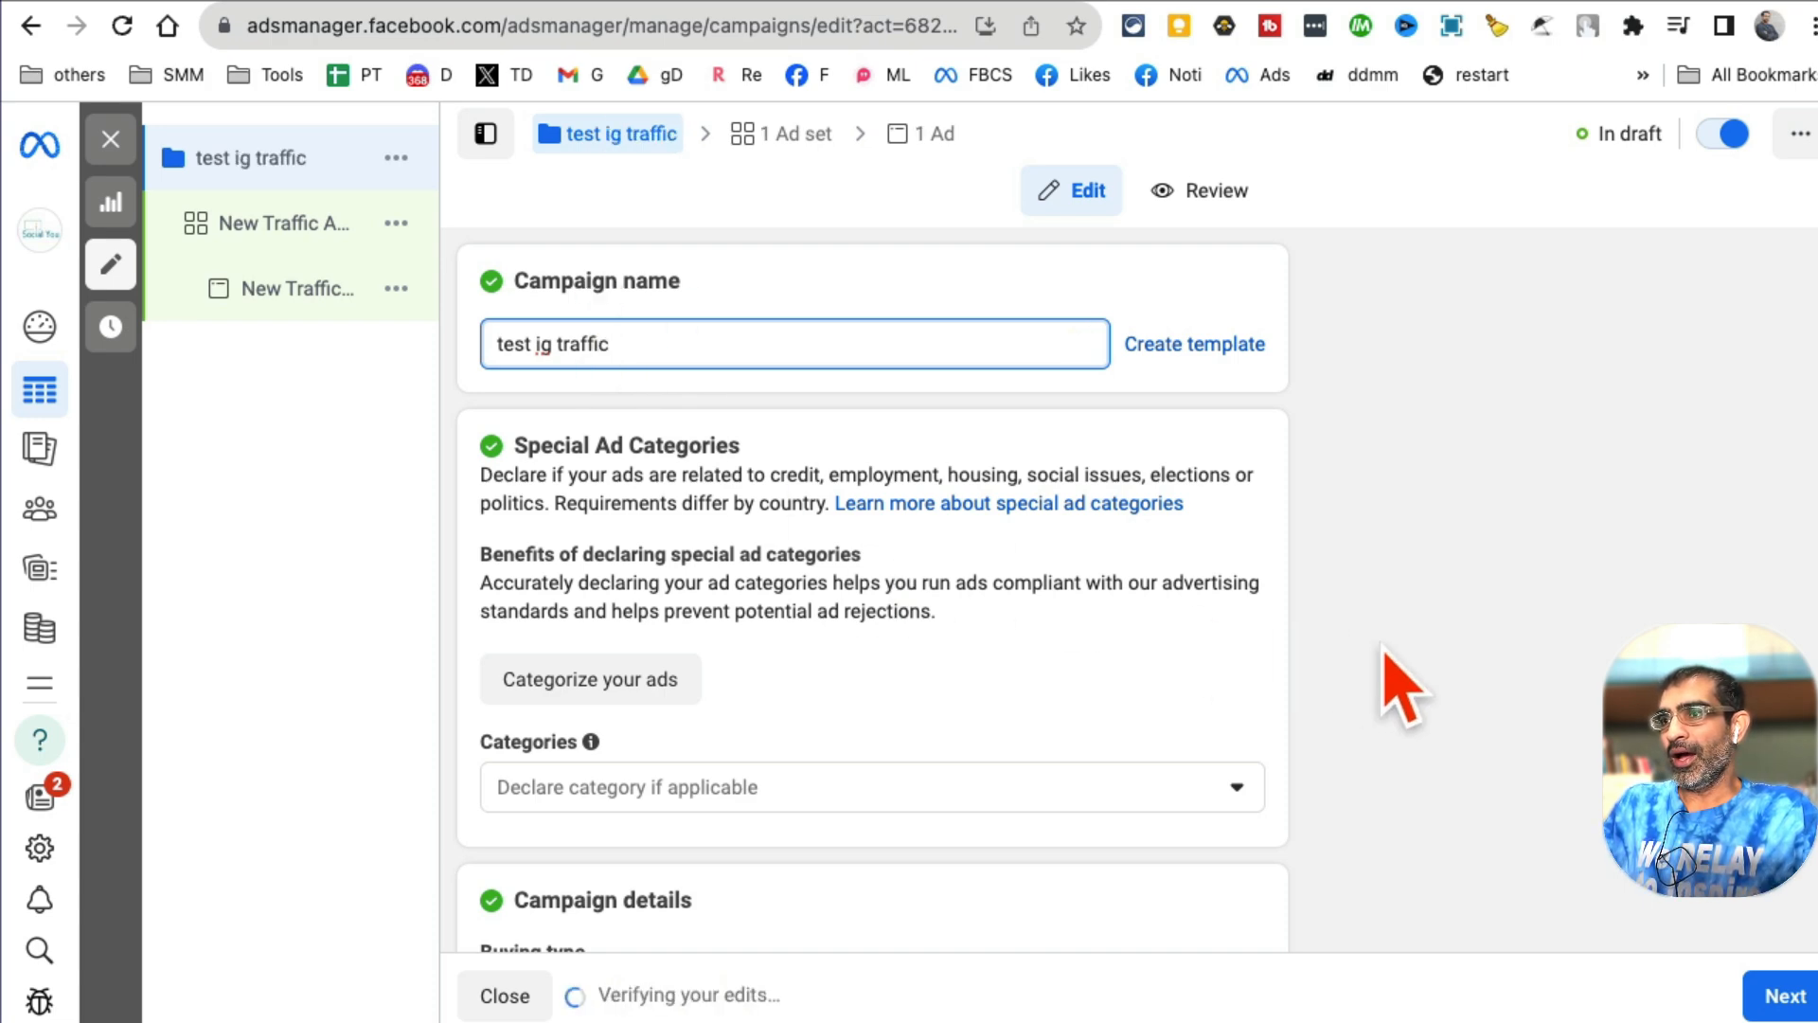
scroll(1392, 682, "down", 5)
scroll(1089, 744, "down", 4)
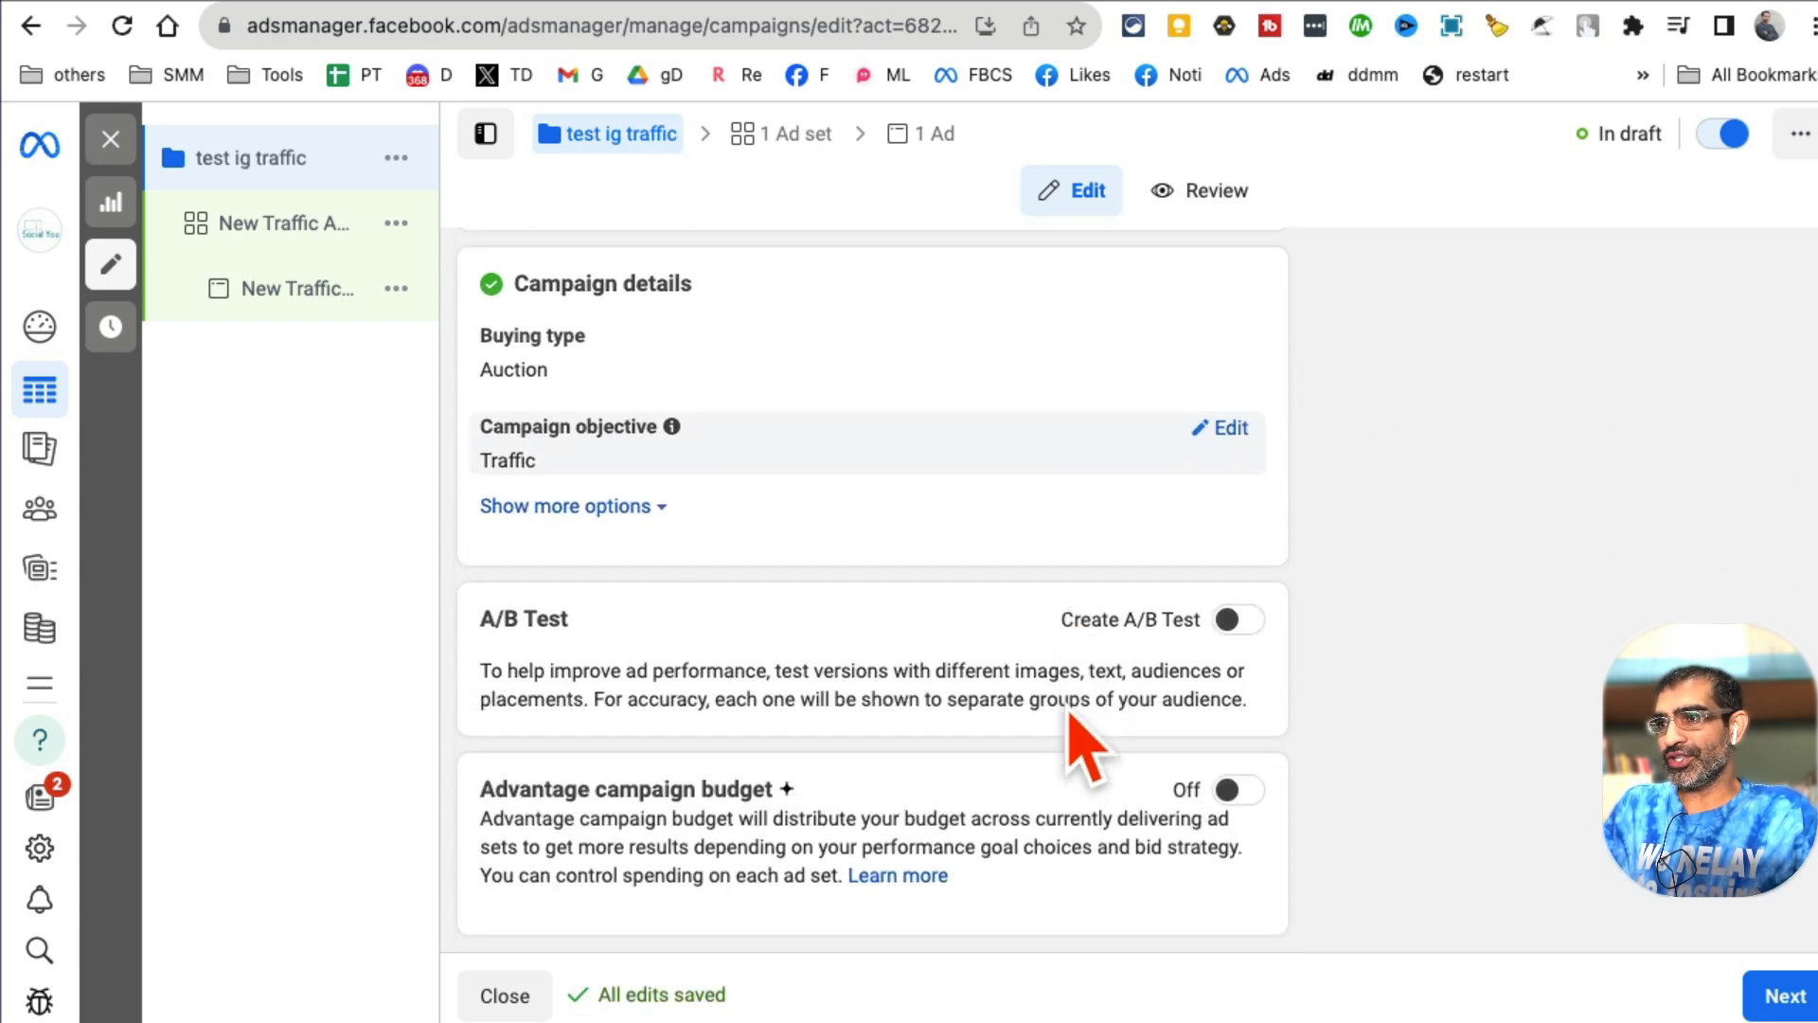
left_click(1775, 996)
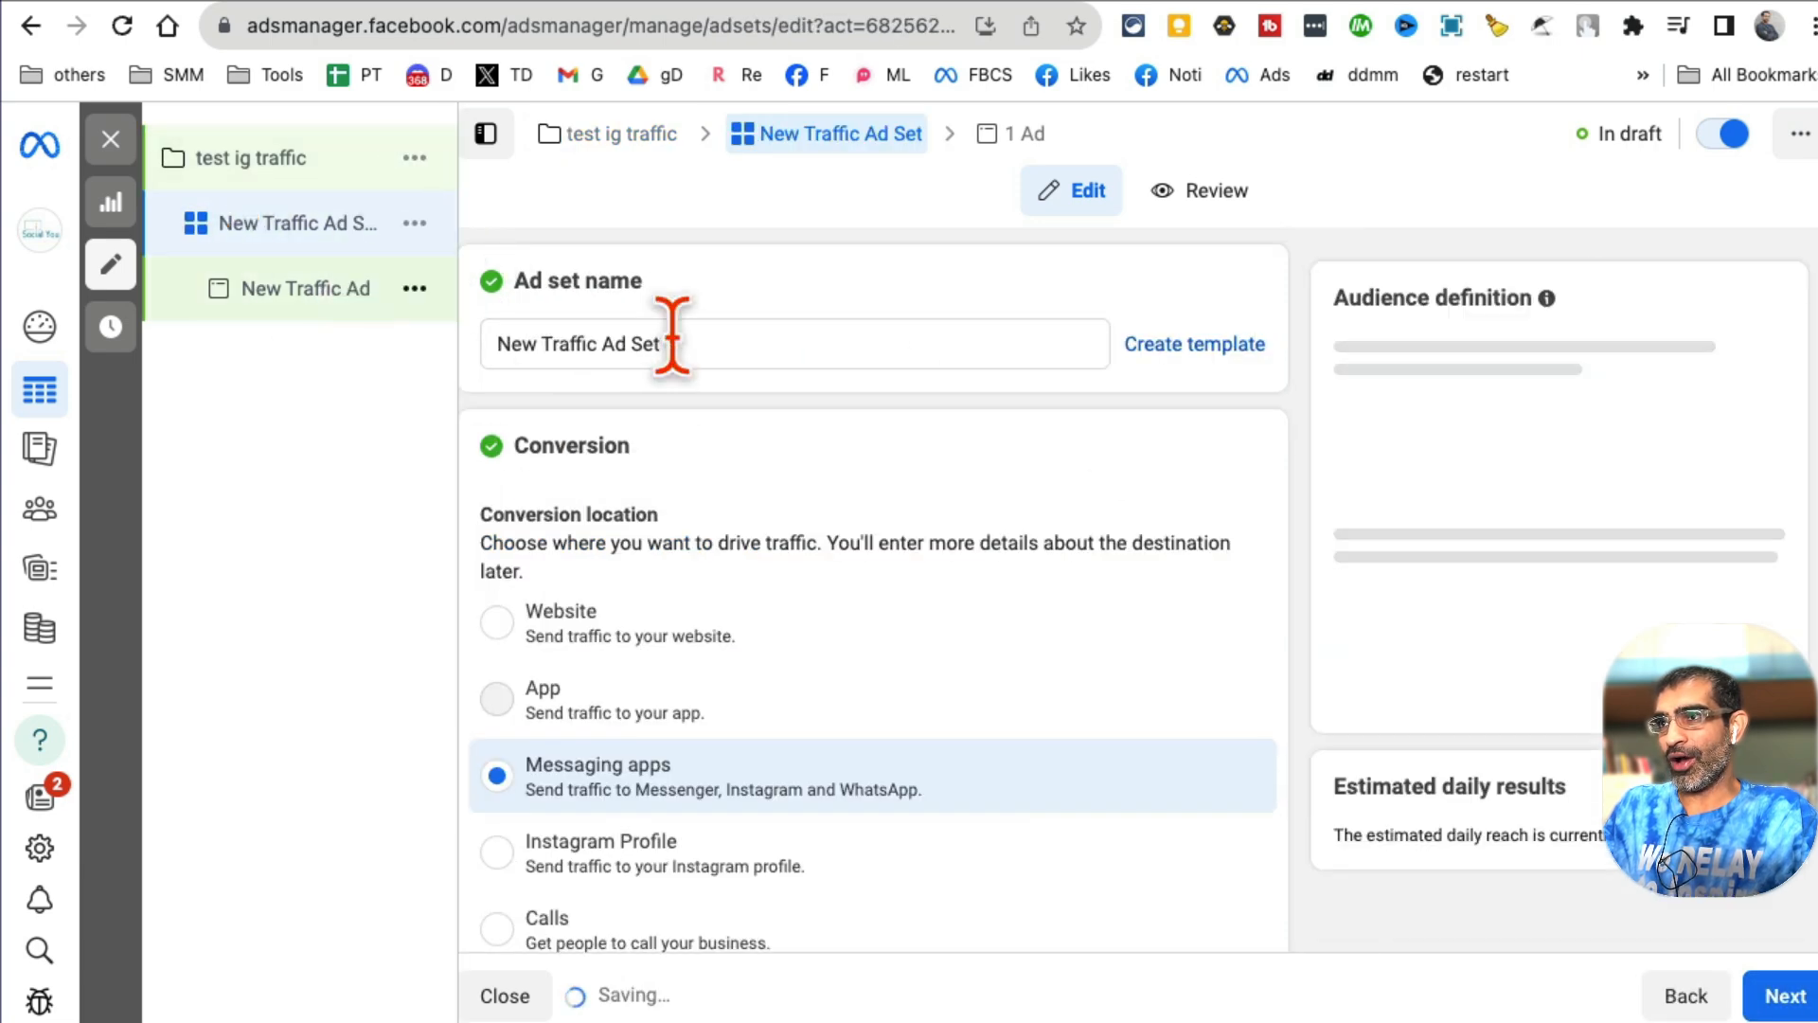
Step: Rename the ad set as "target audience"
triple_click(780, 343)
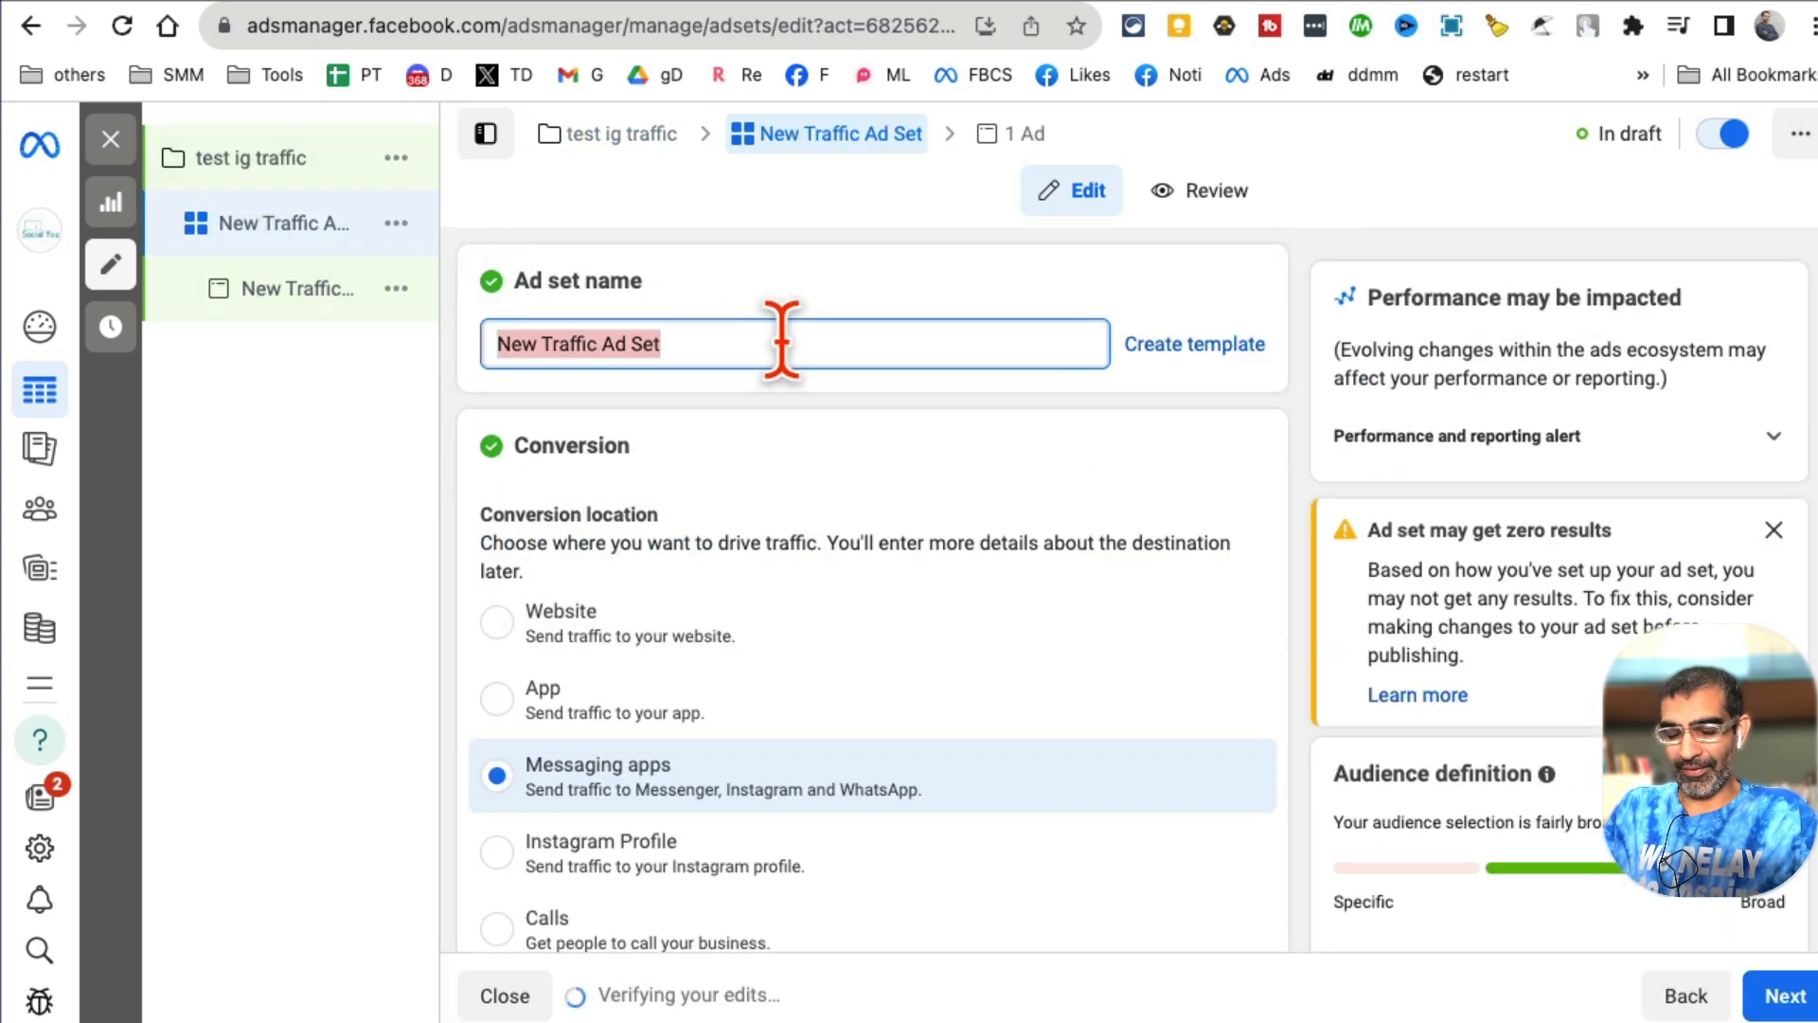
type("target aud")
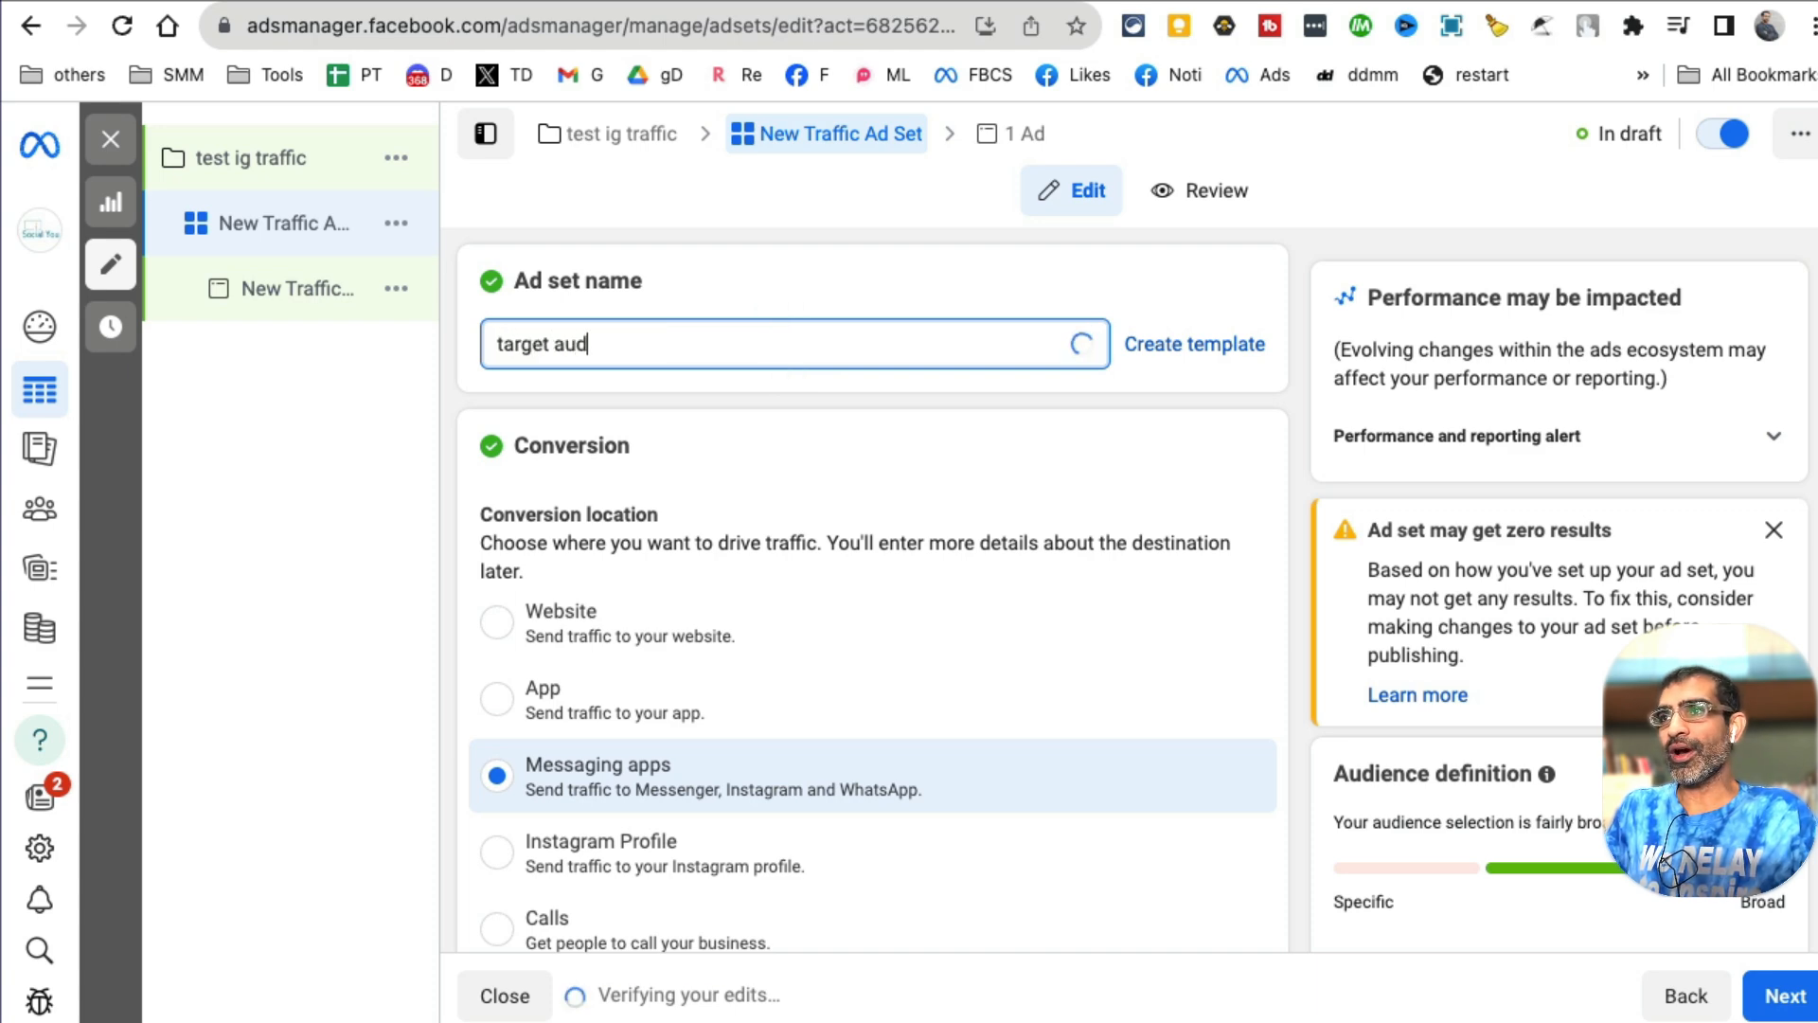
type("eince")
key("BackSpace")
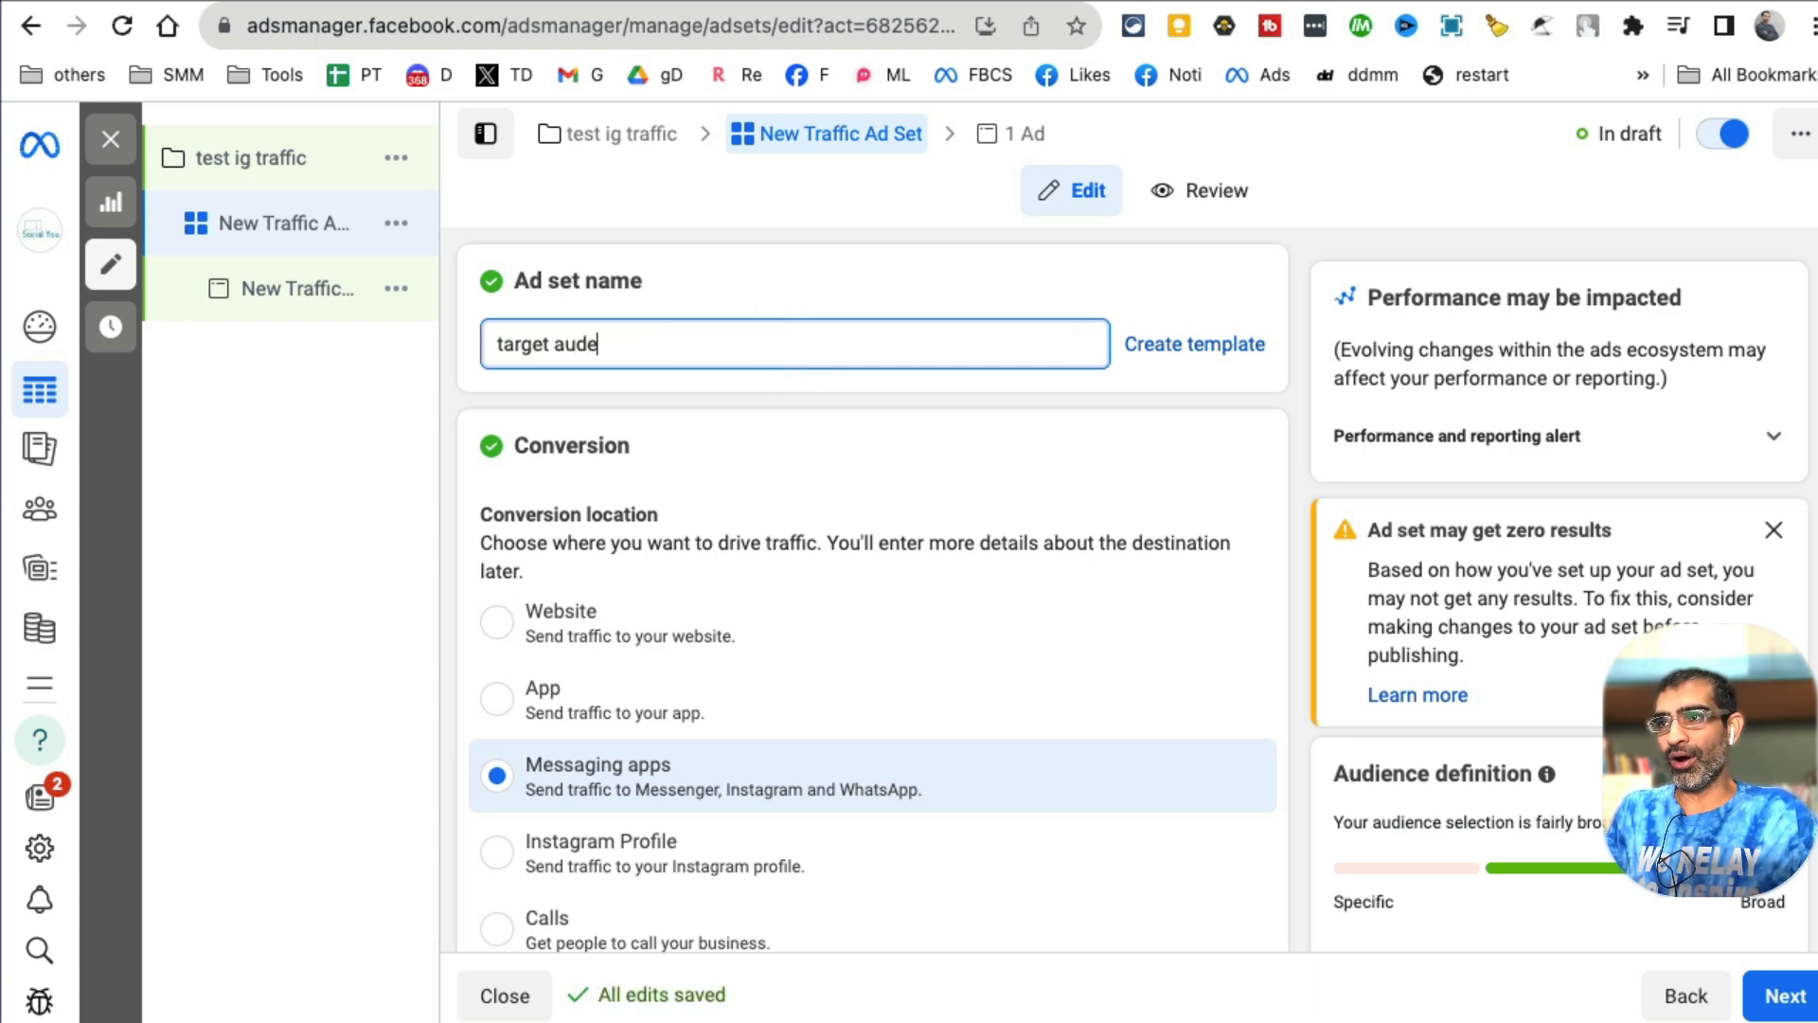
type("nce")
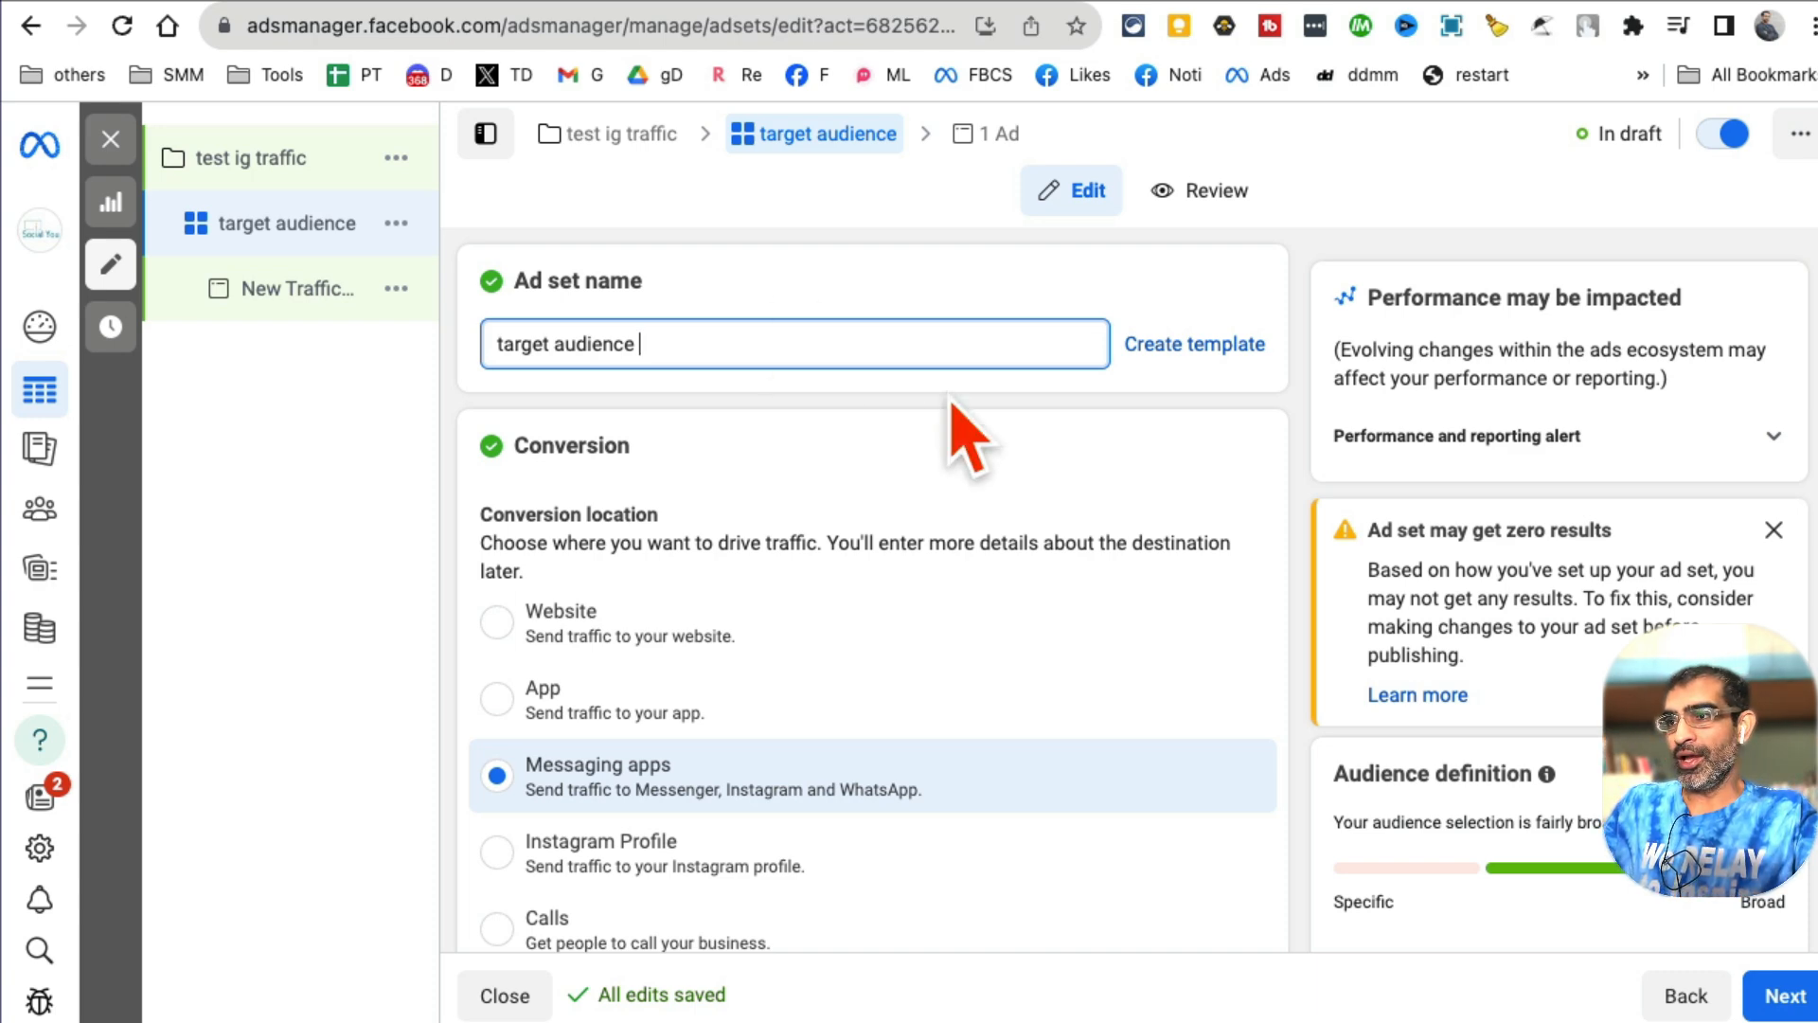
Step: Set the ad set's conversion location to Instagram Profile
scroll(1034, 550, "down", 1)
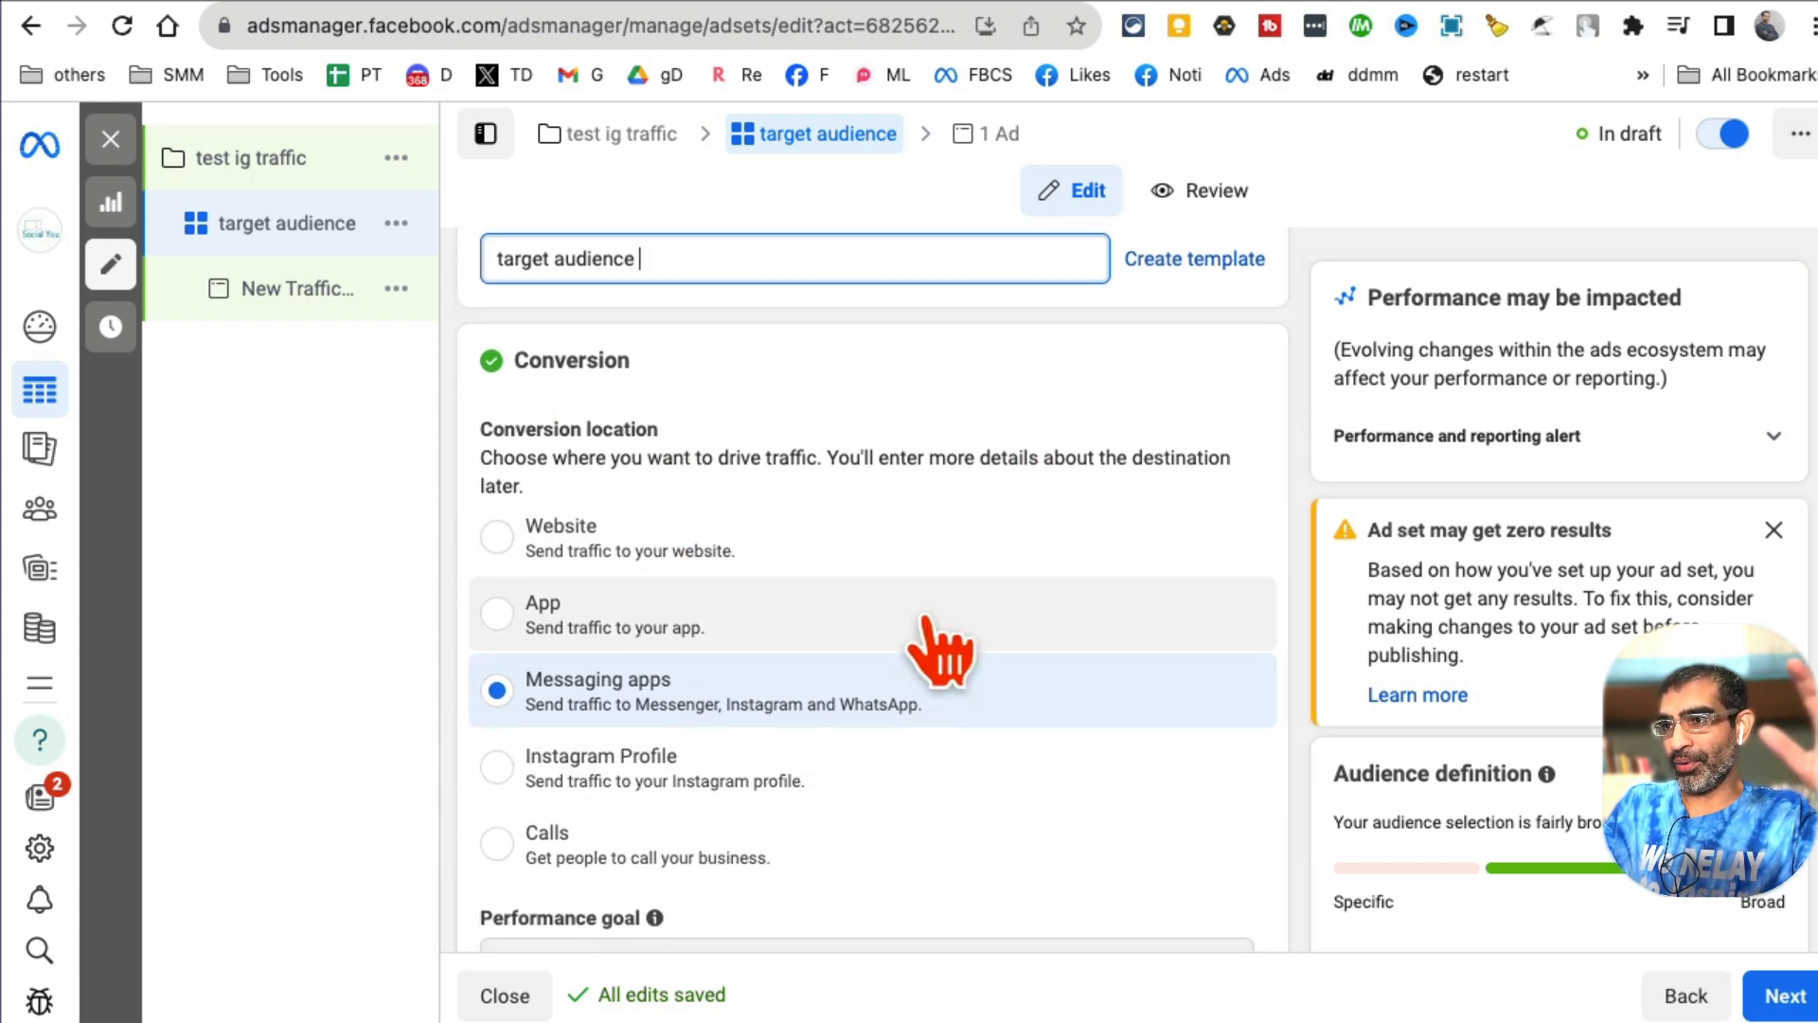
scroll(934, 653, "down", 1)
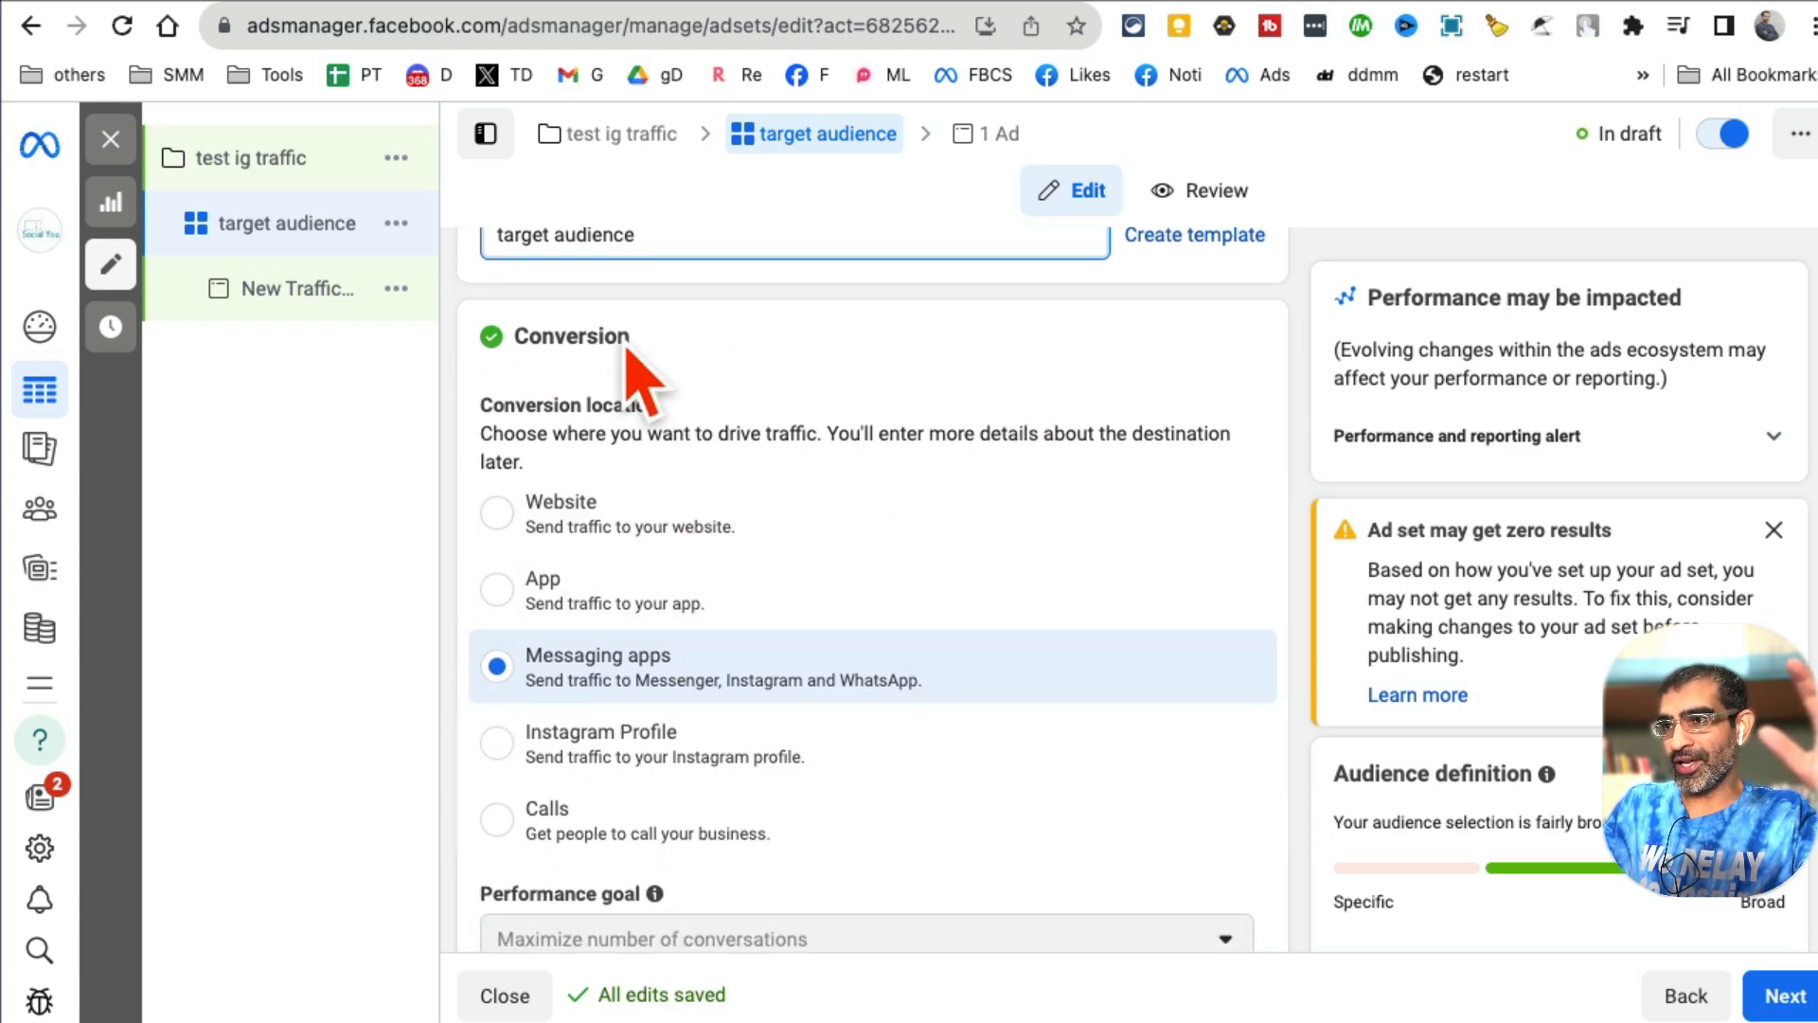
left_click(653, 758)
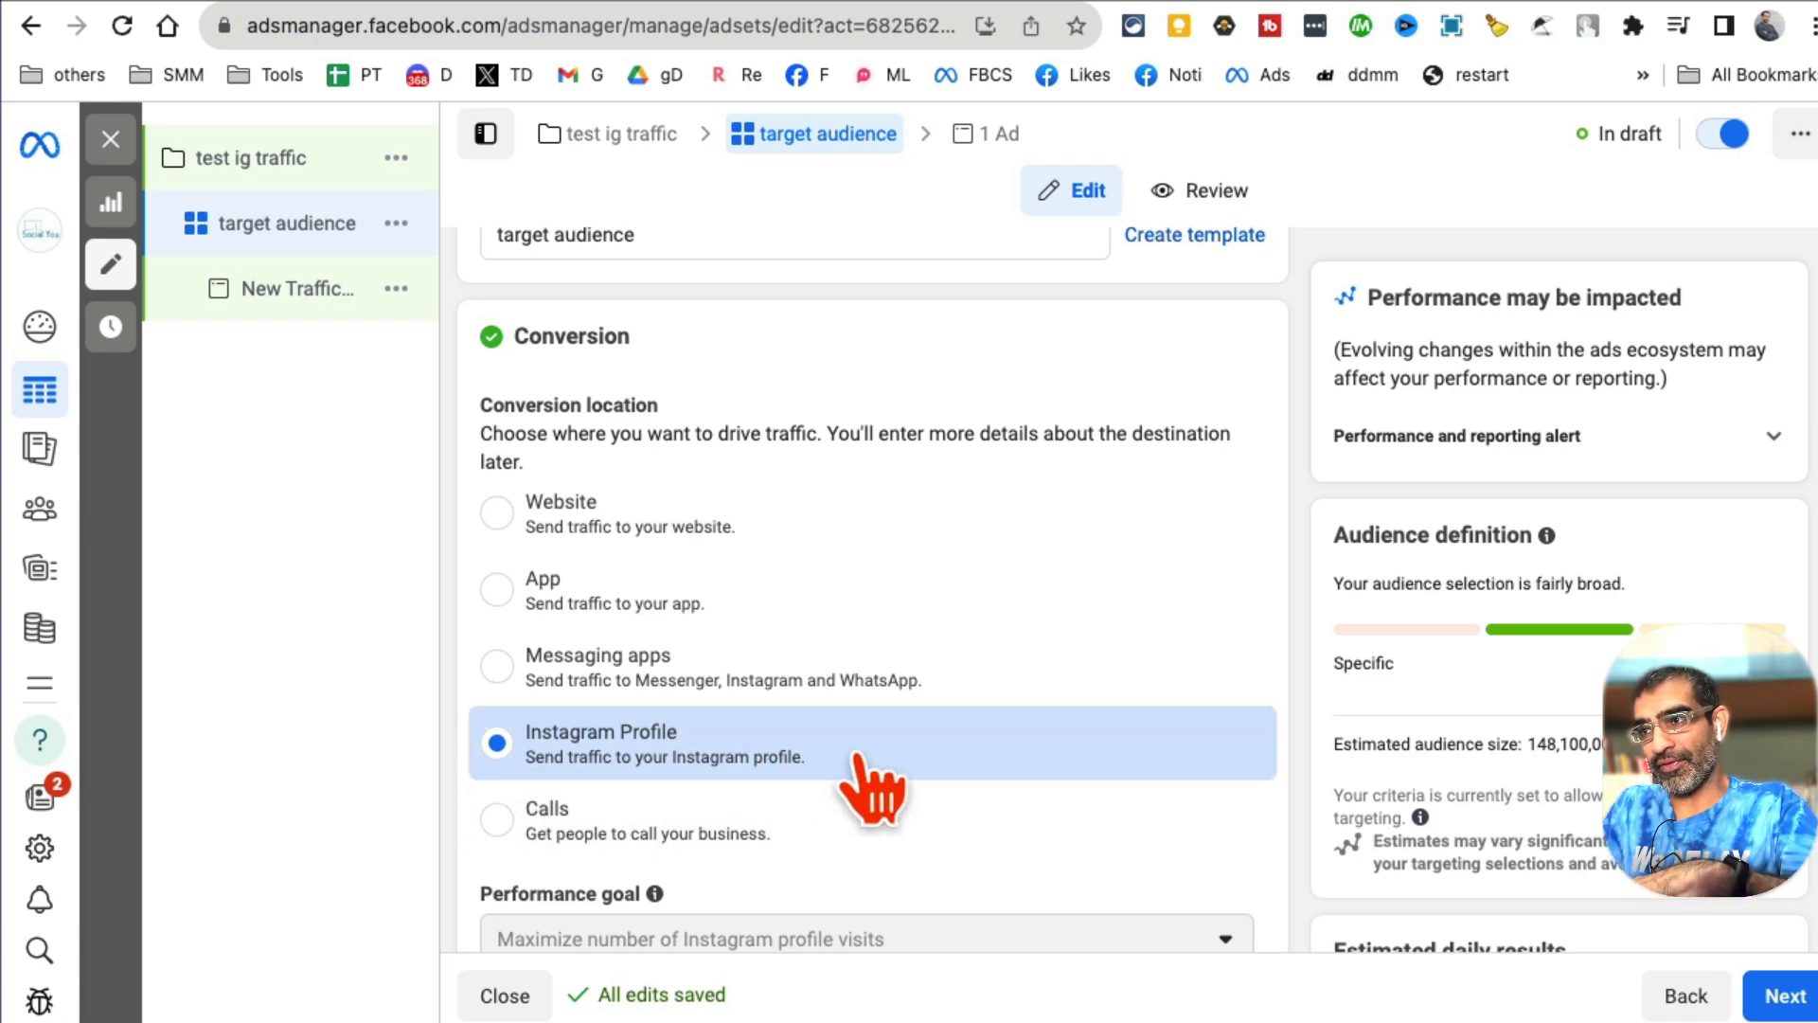
Step: Set the ad set's daily budget to $5.00
scroll(1052, 769, "down", 4)
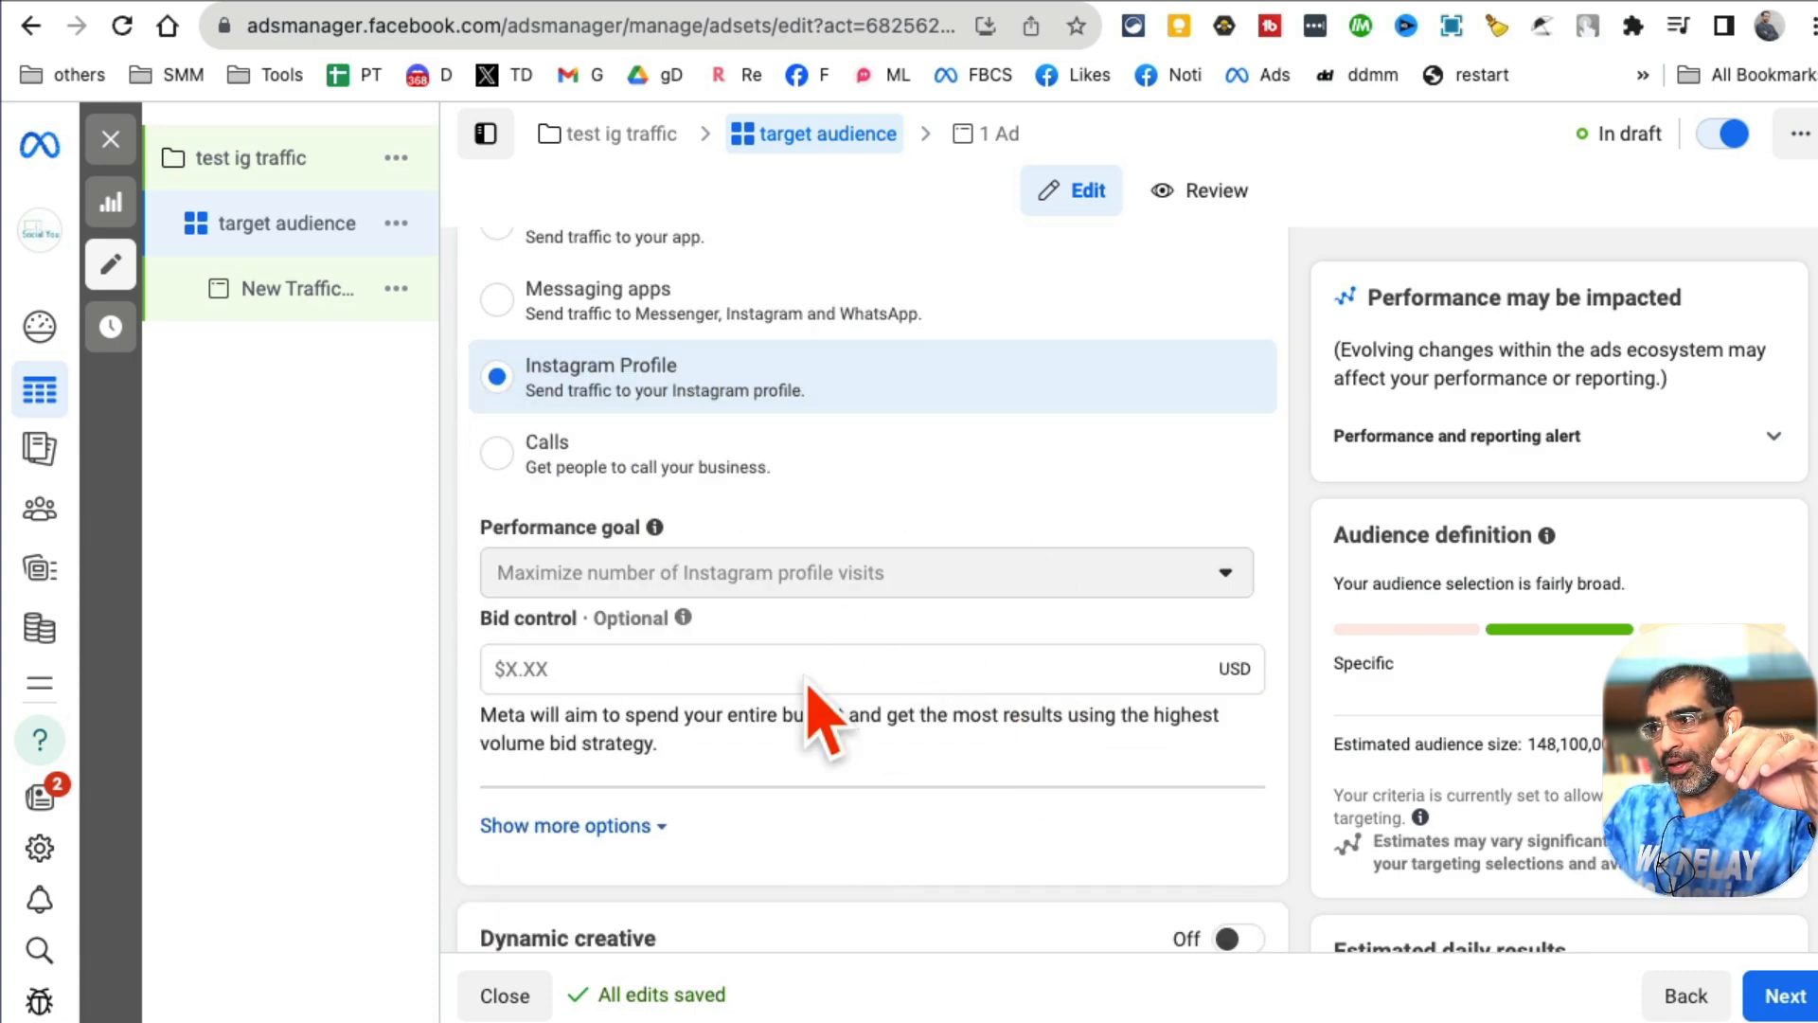
scroll(966, 743, "down", 5)
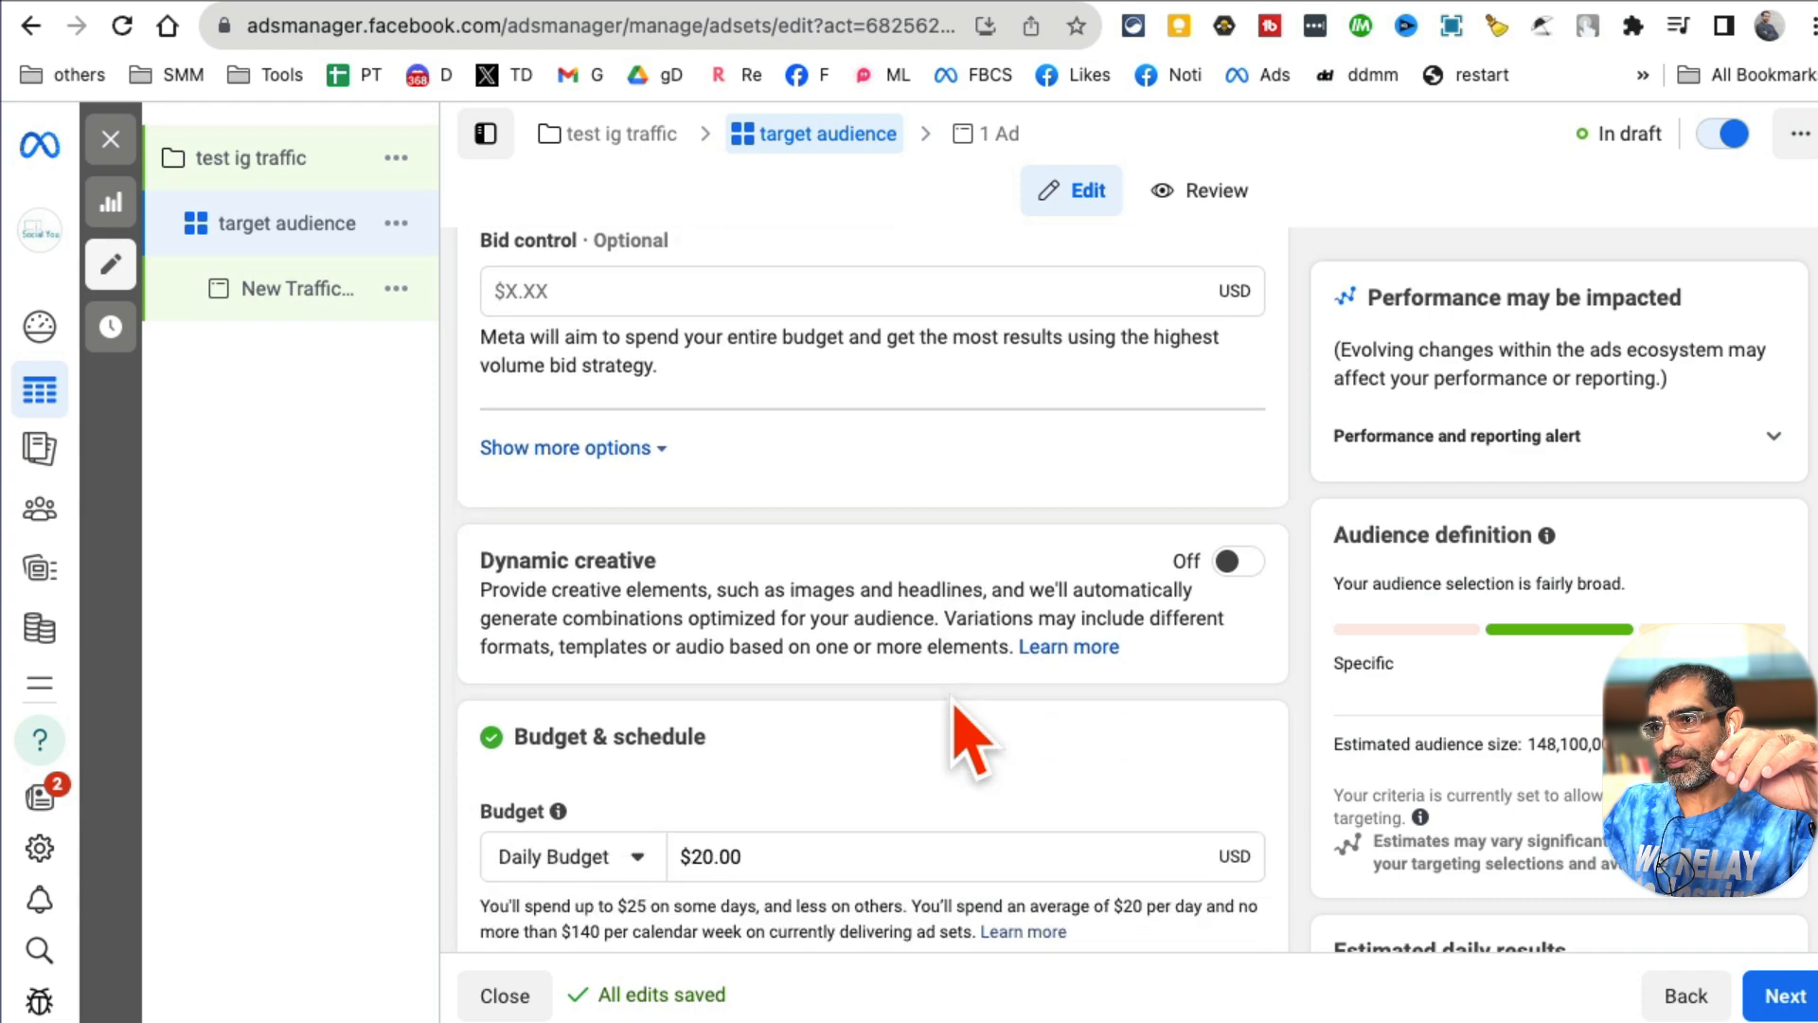
left_click(800, 730)
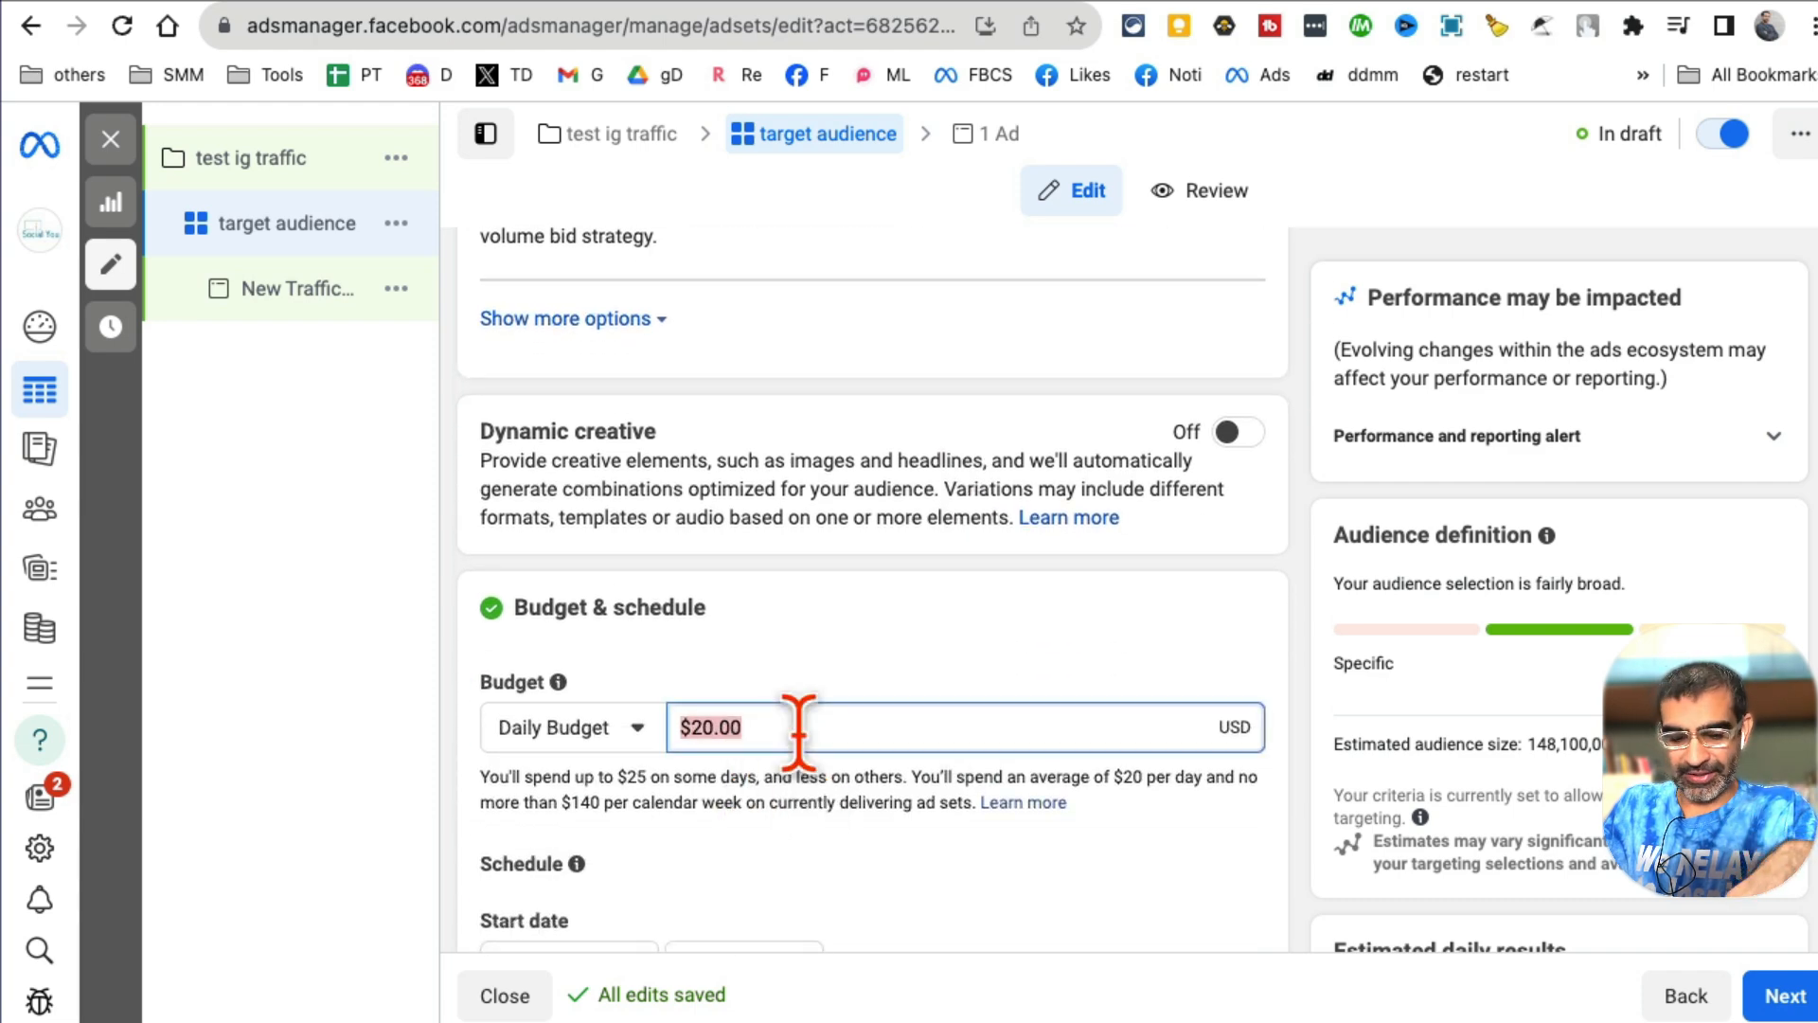
type("5")
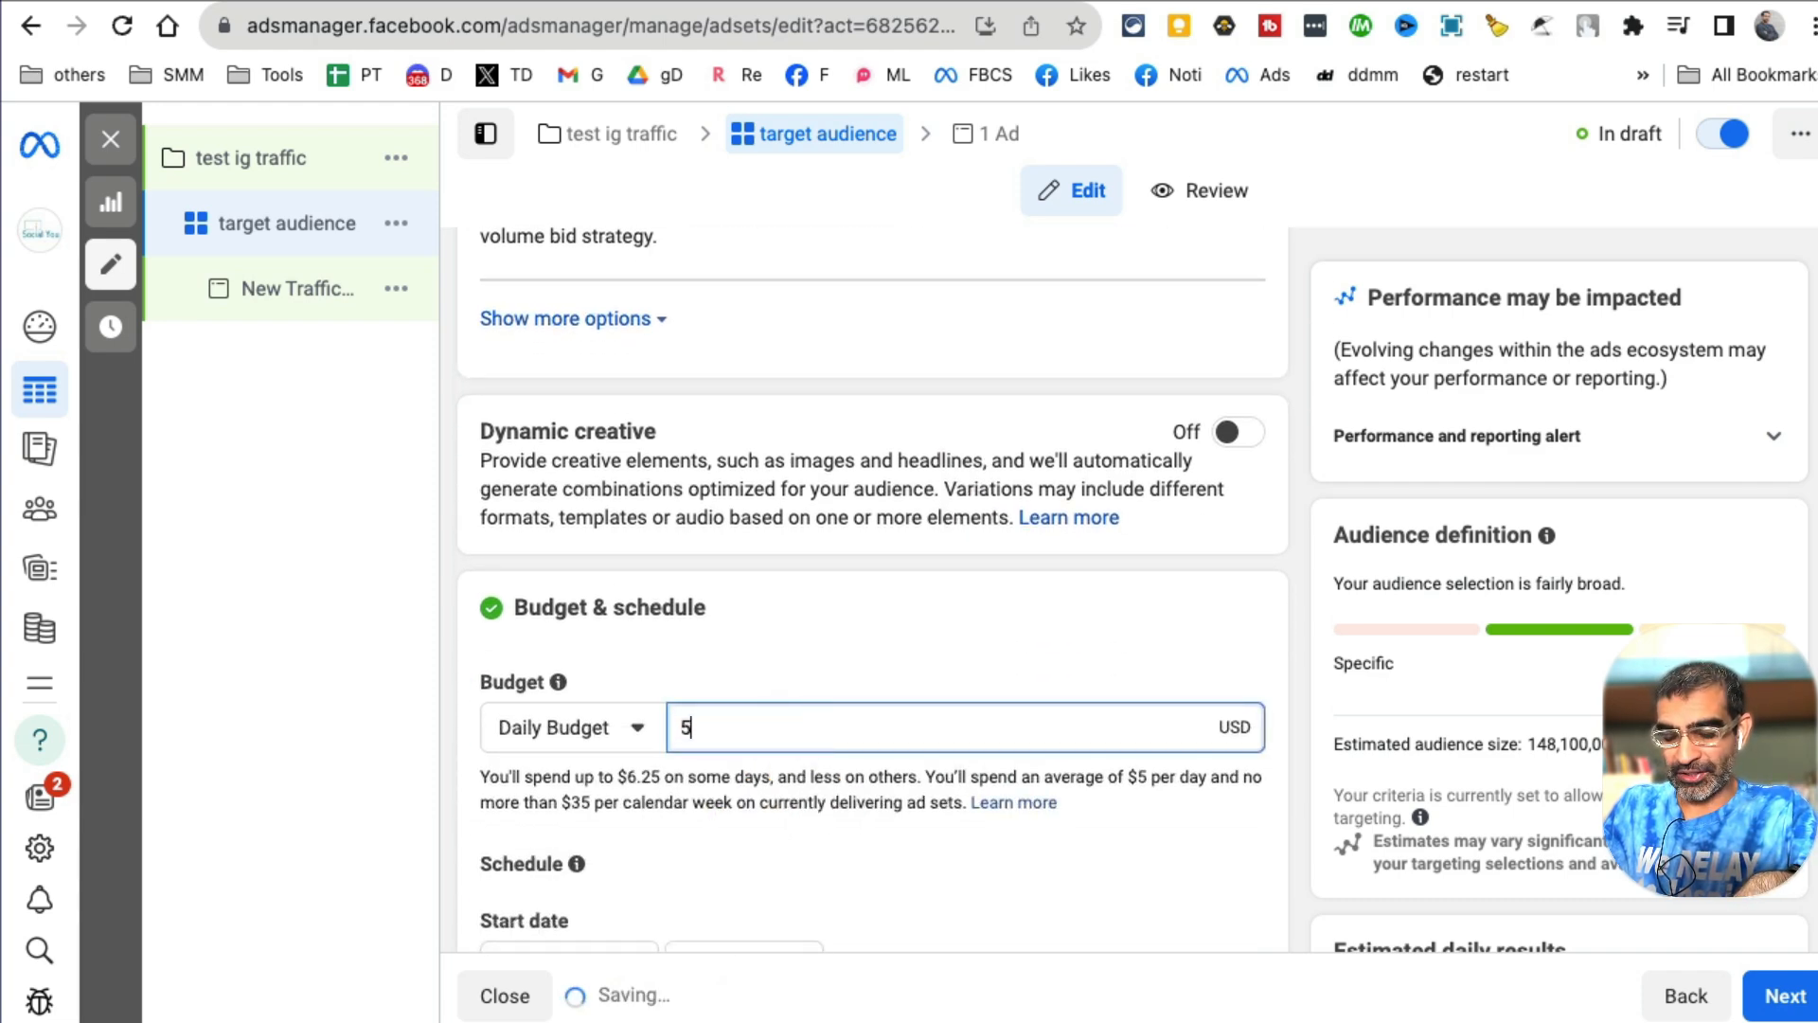
left_click(866, 630)
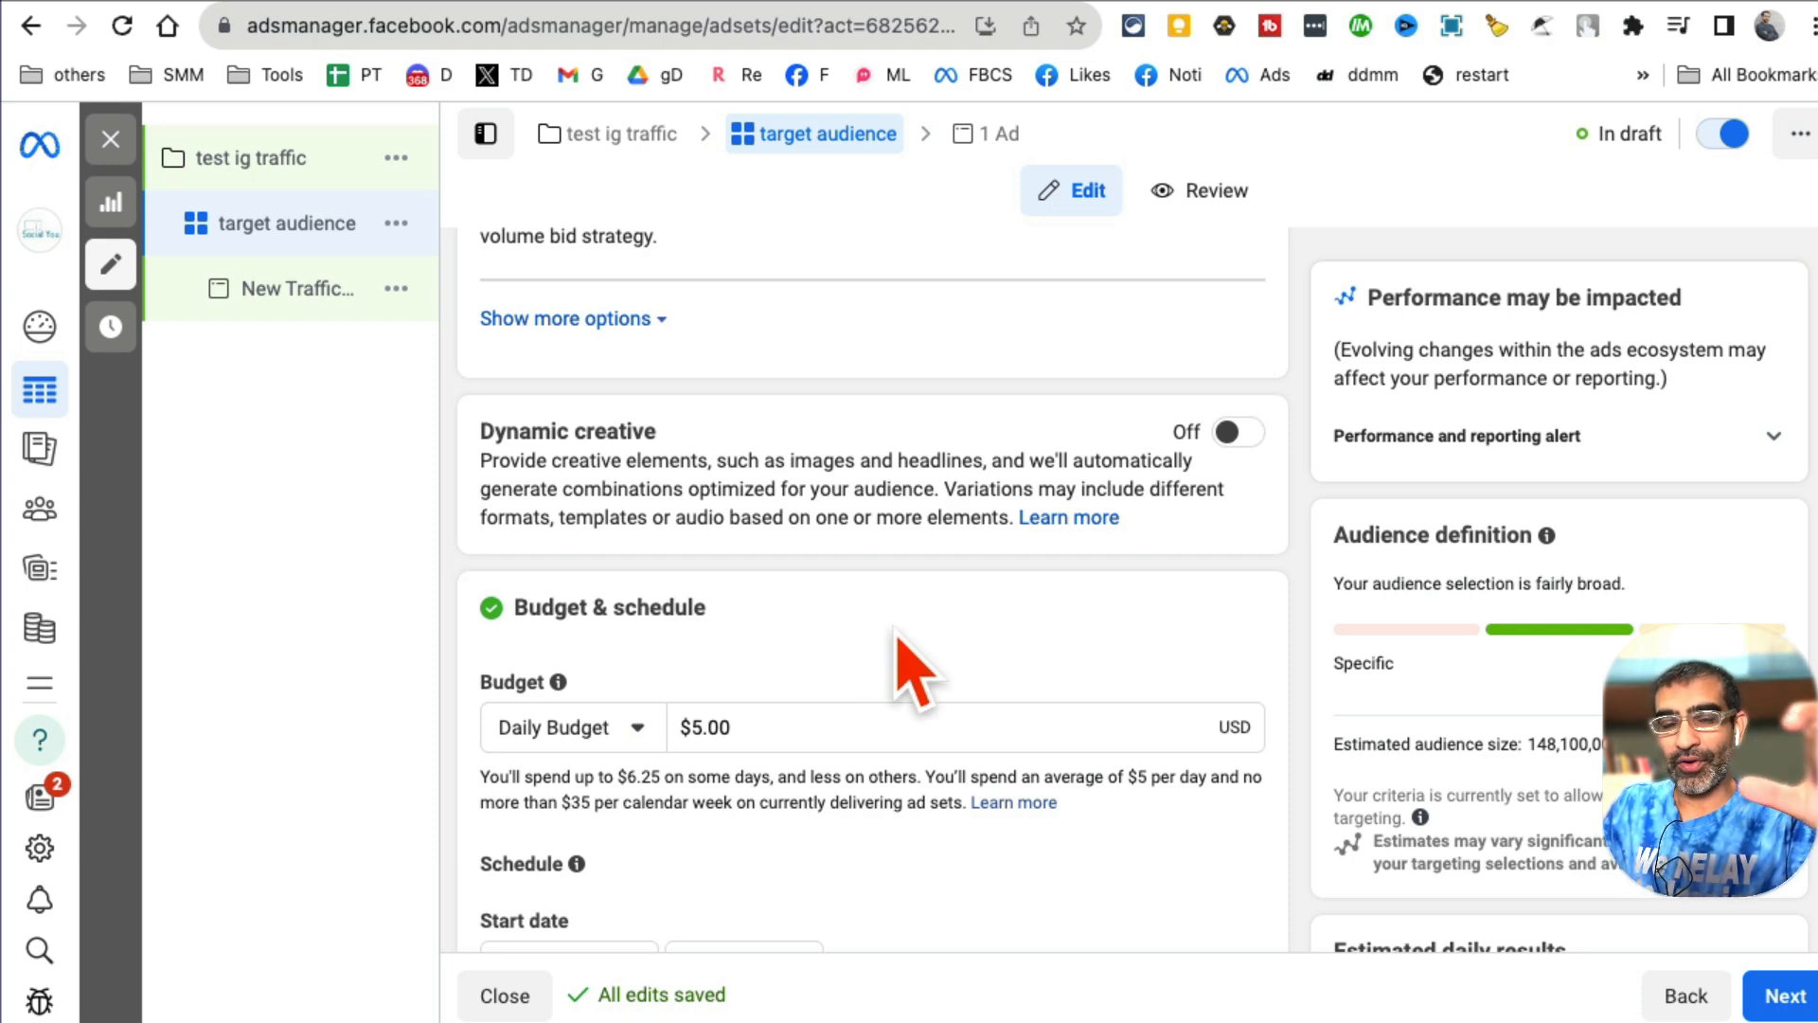
Step: Review the ad set's schedule, location and Advantage+ audience settings, including the additional brand safety options under placements
scroll(1022, 668, "down", 4)
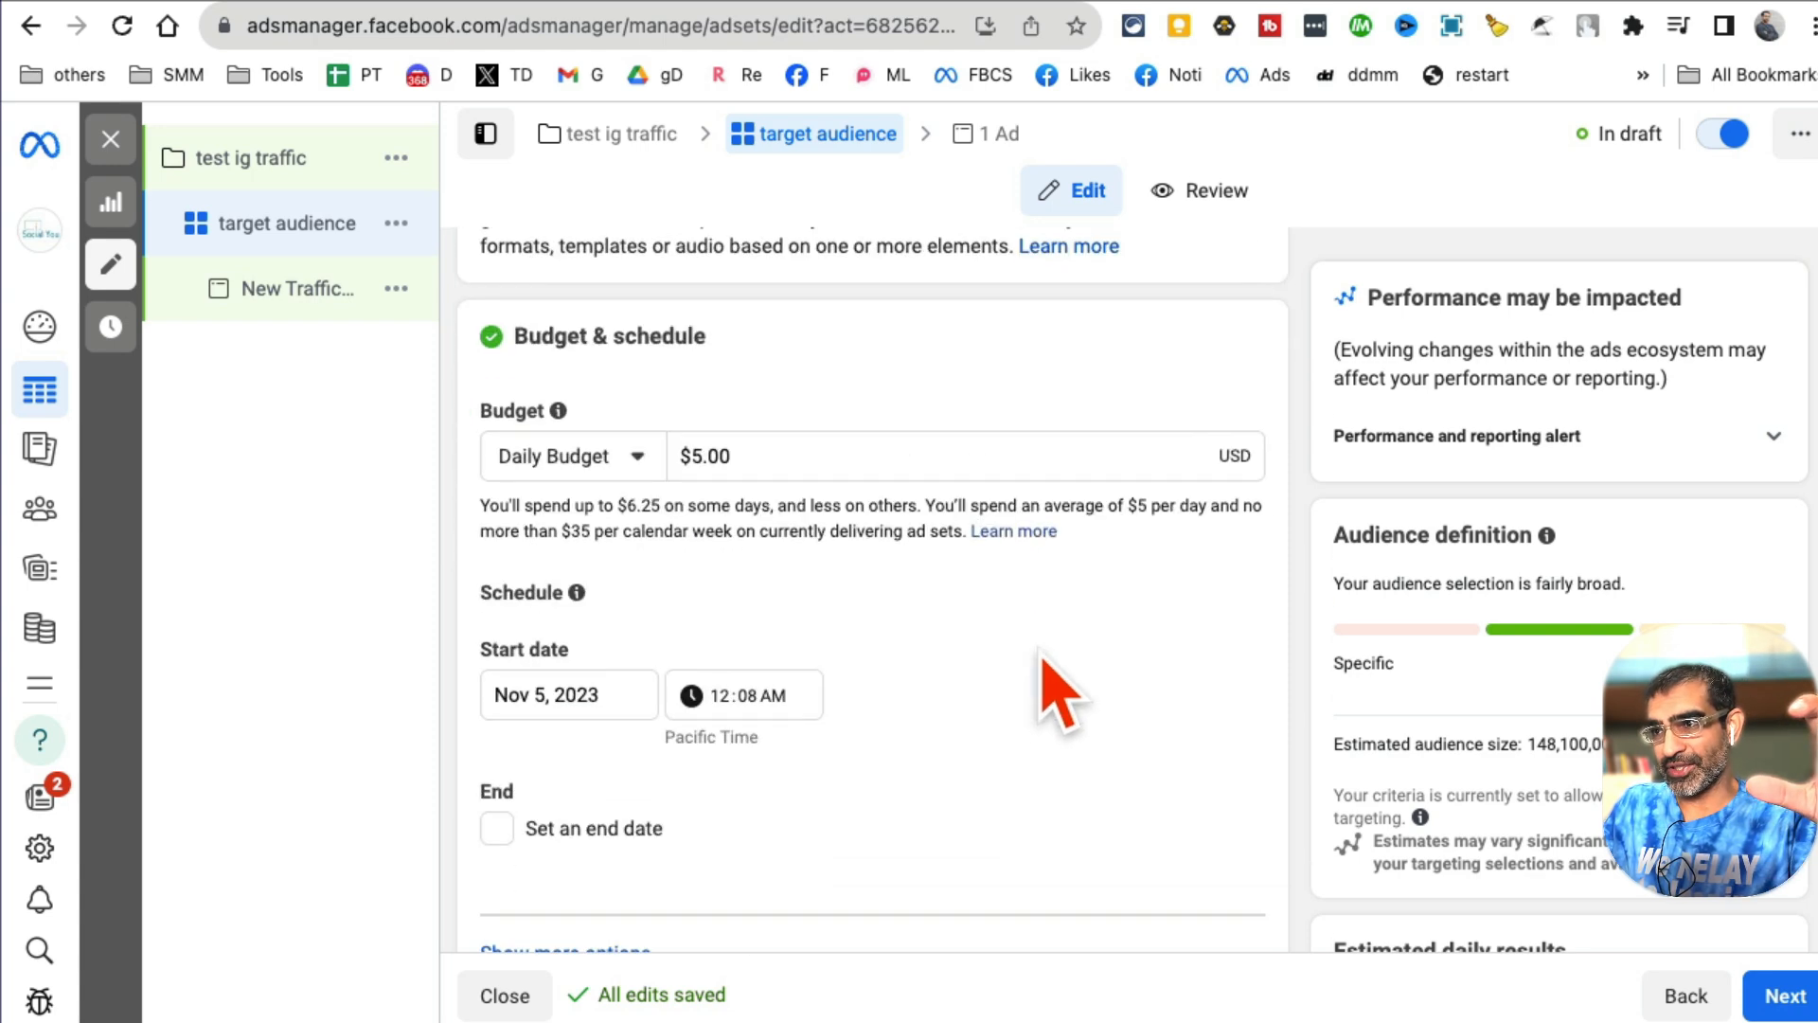
scroll(1042, 668, "down", 1)
scroll(913, 650, "down", 4)
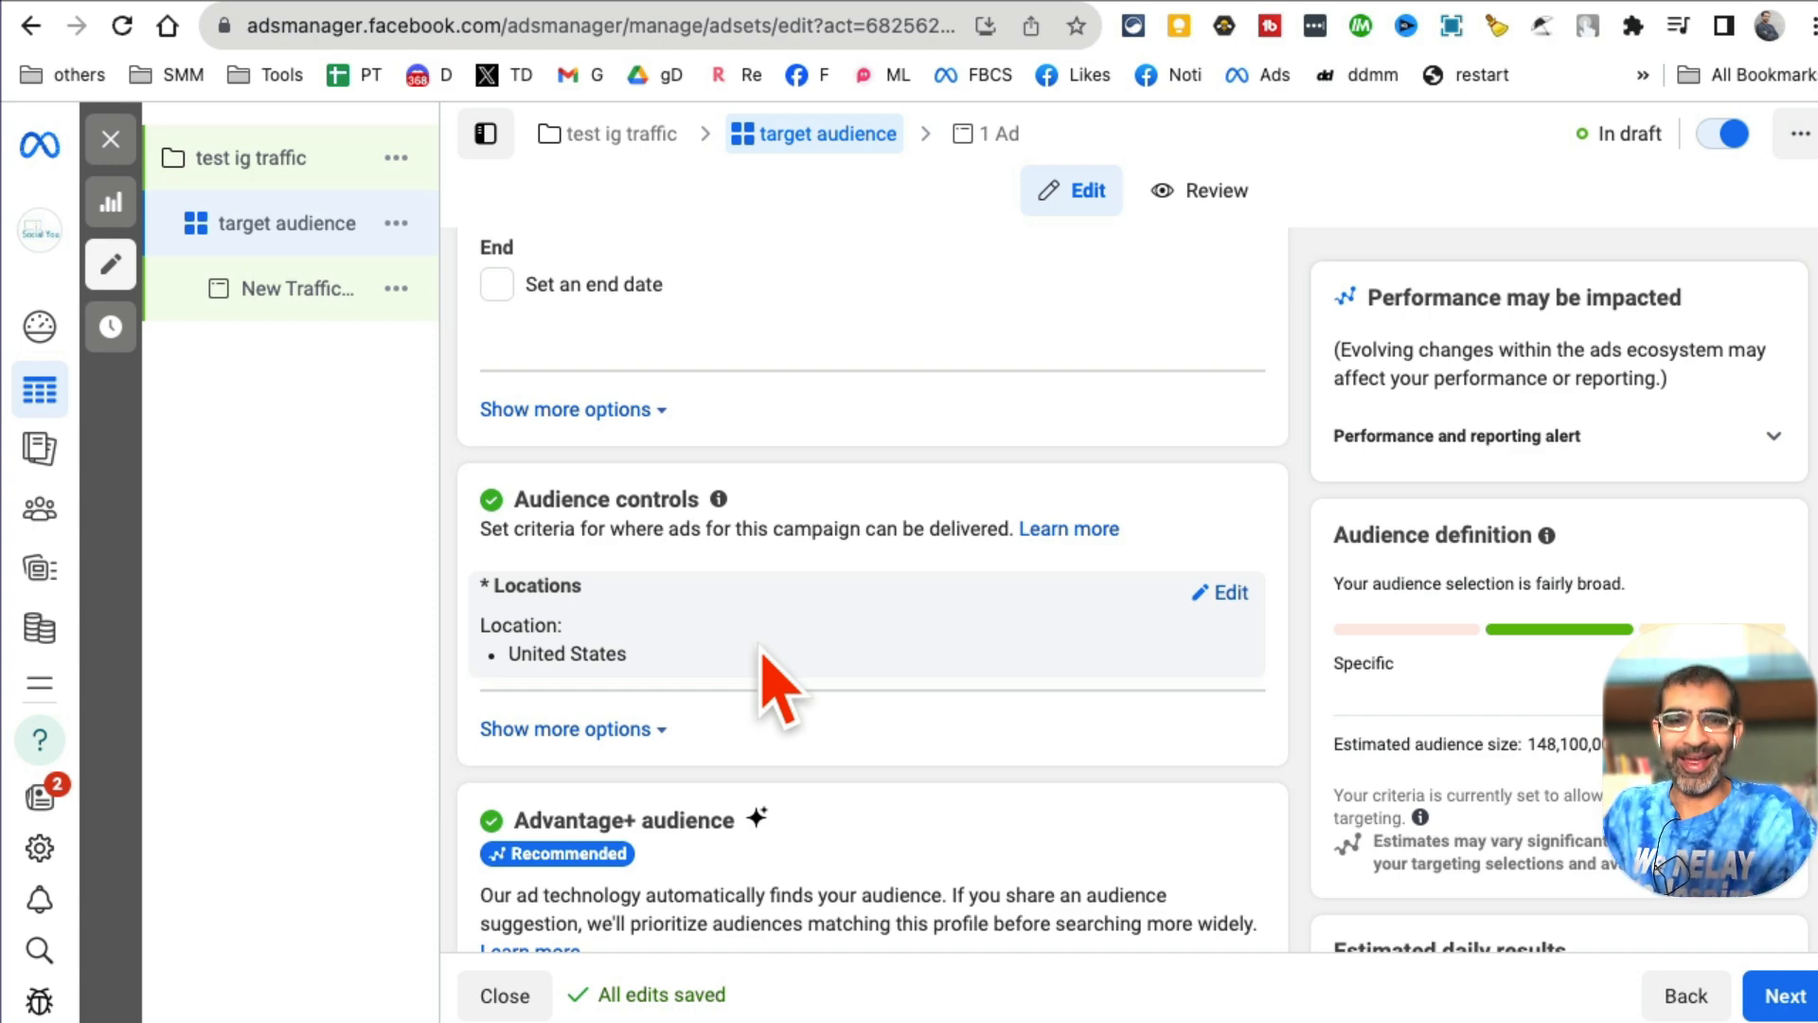
scroll(769, 653, "down", 4)
scroll(1084, 739, "down", 2)
scroll(1094, 758, "down", 1)
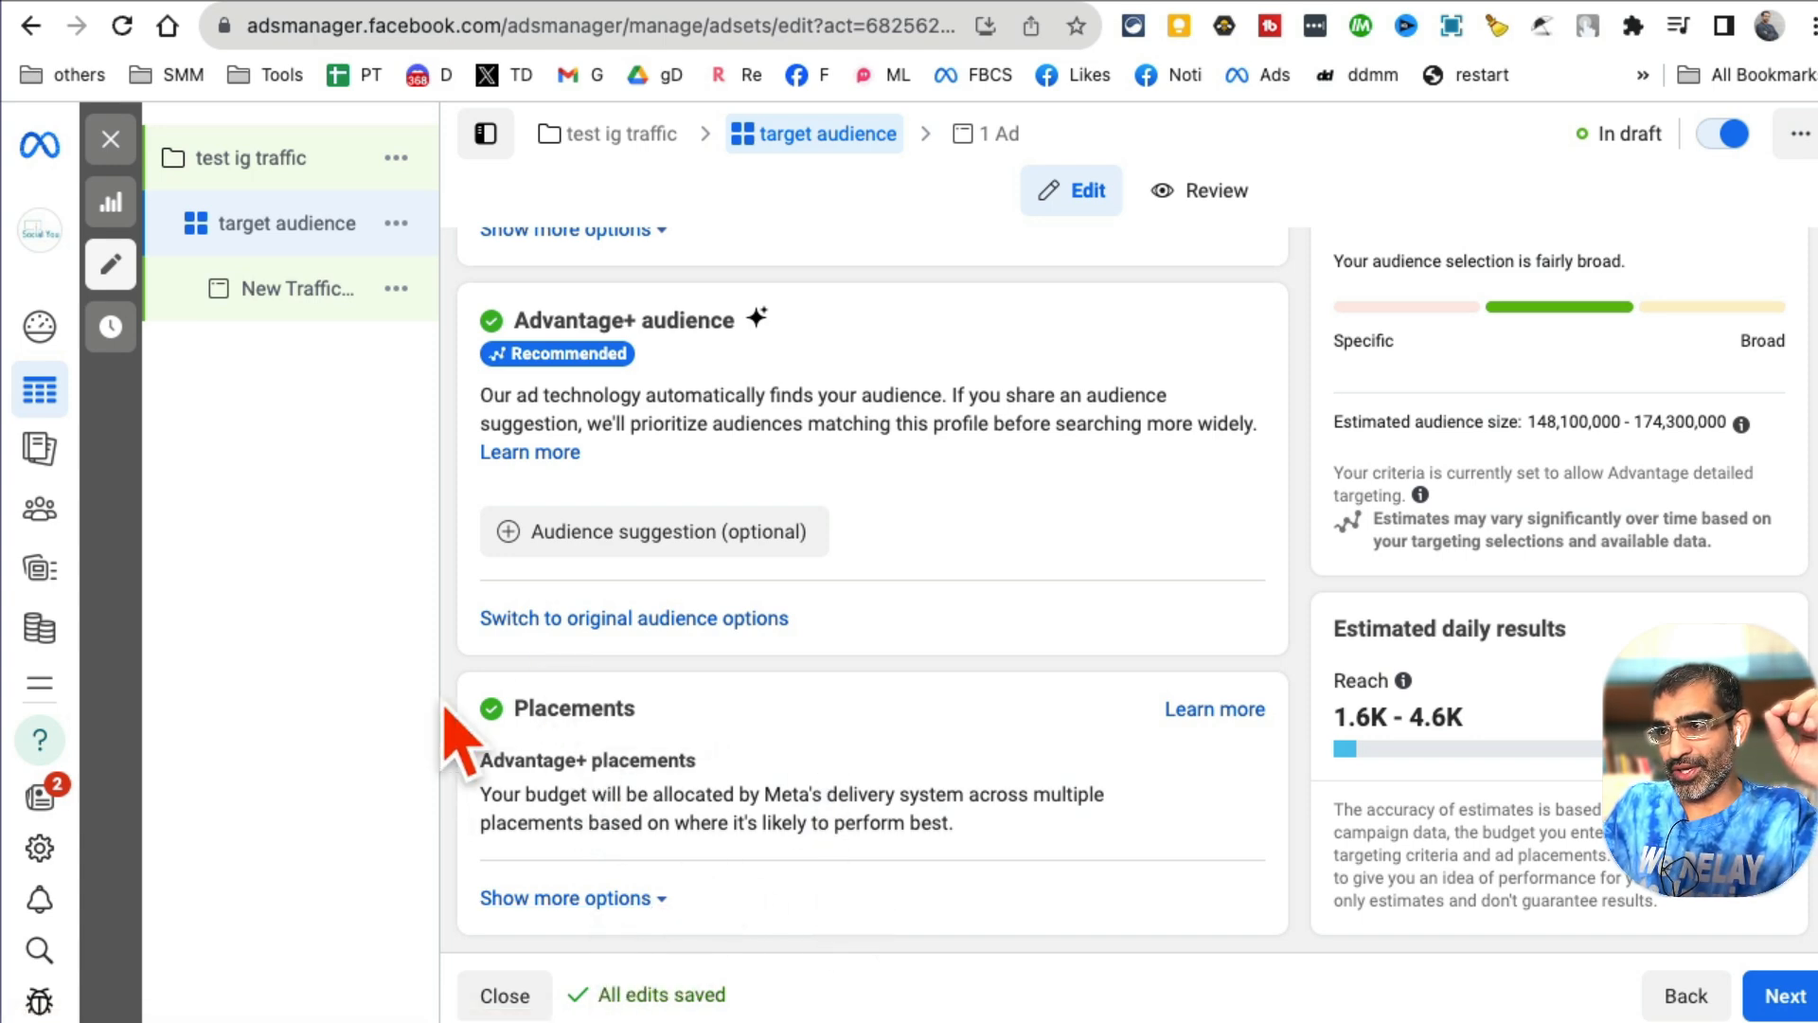
left_click(572, 897)
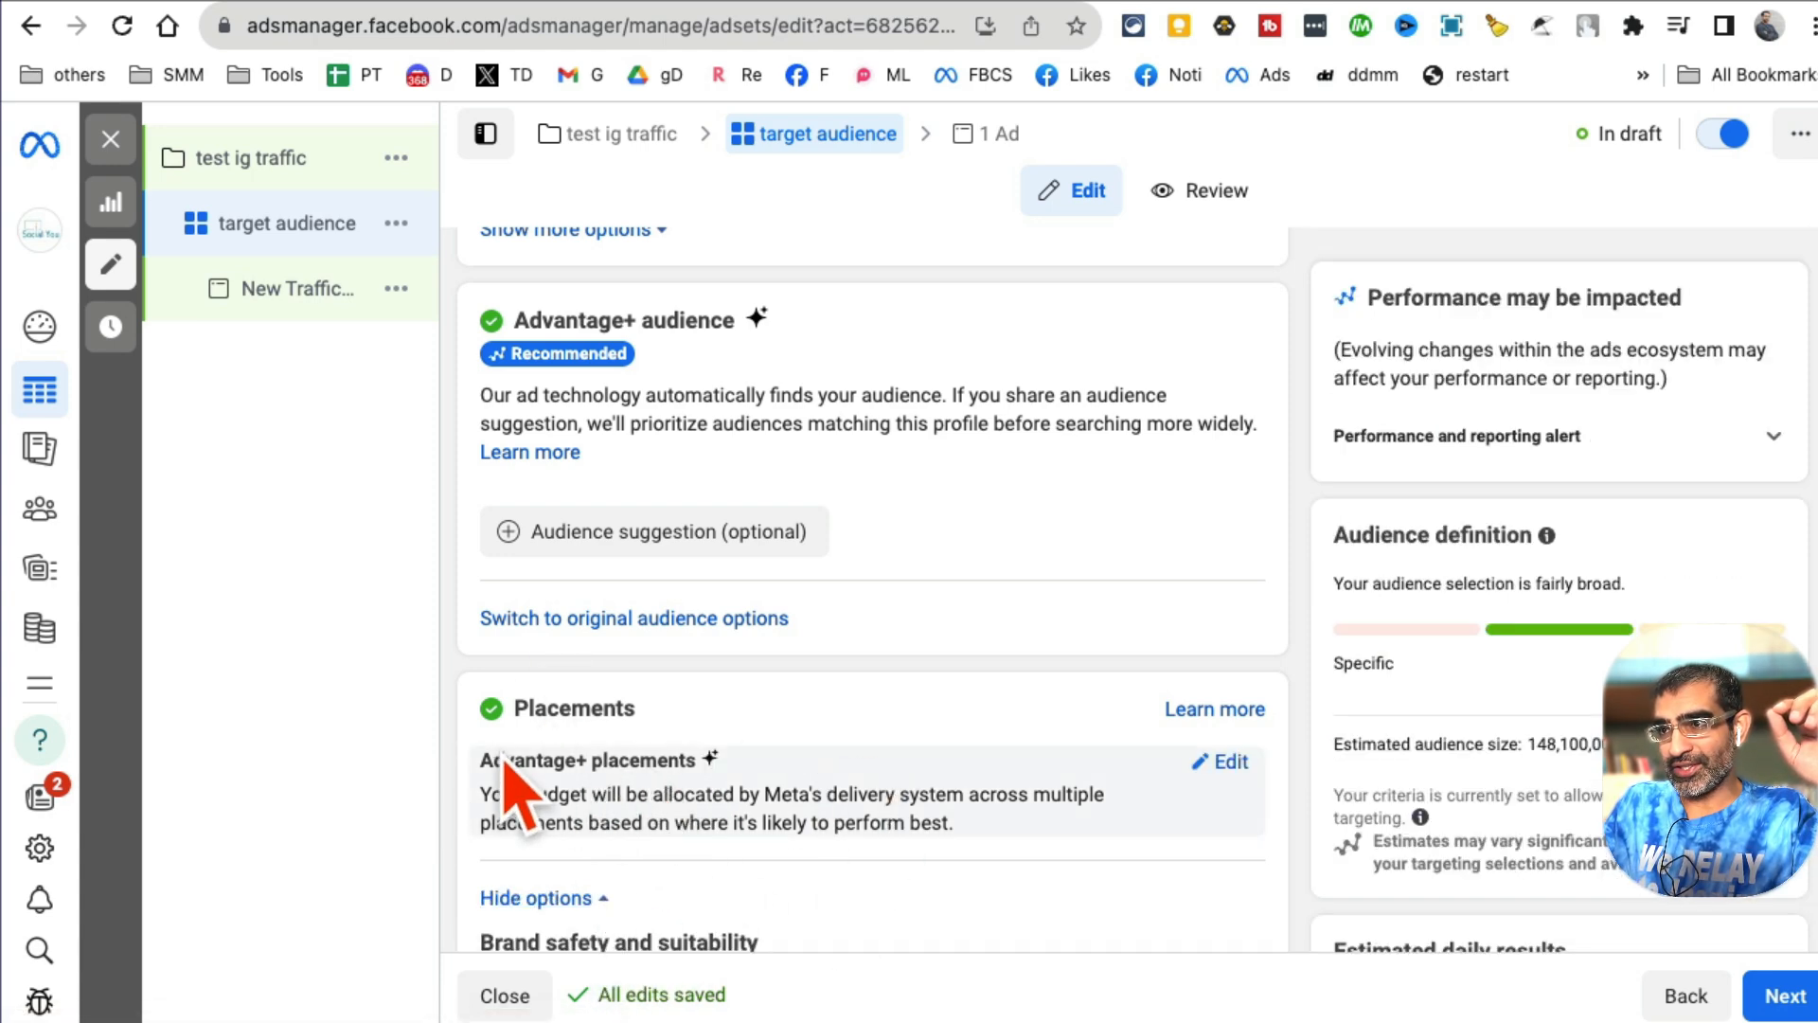
scroll(1165, 787, "down", 3)
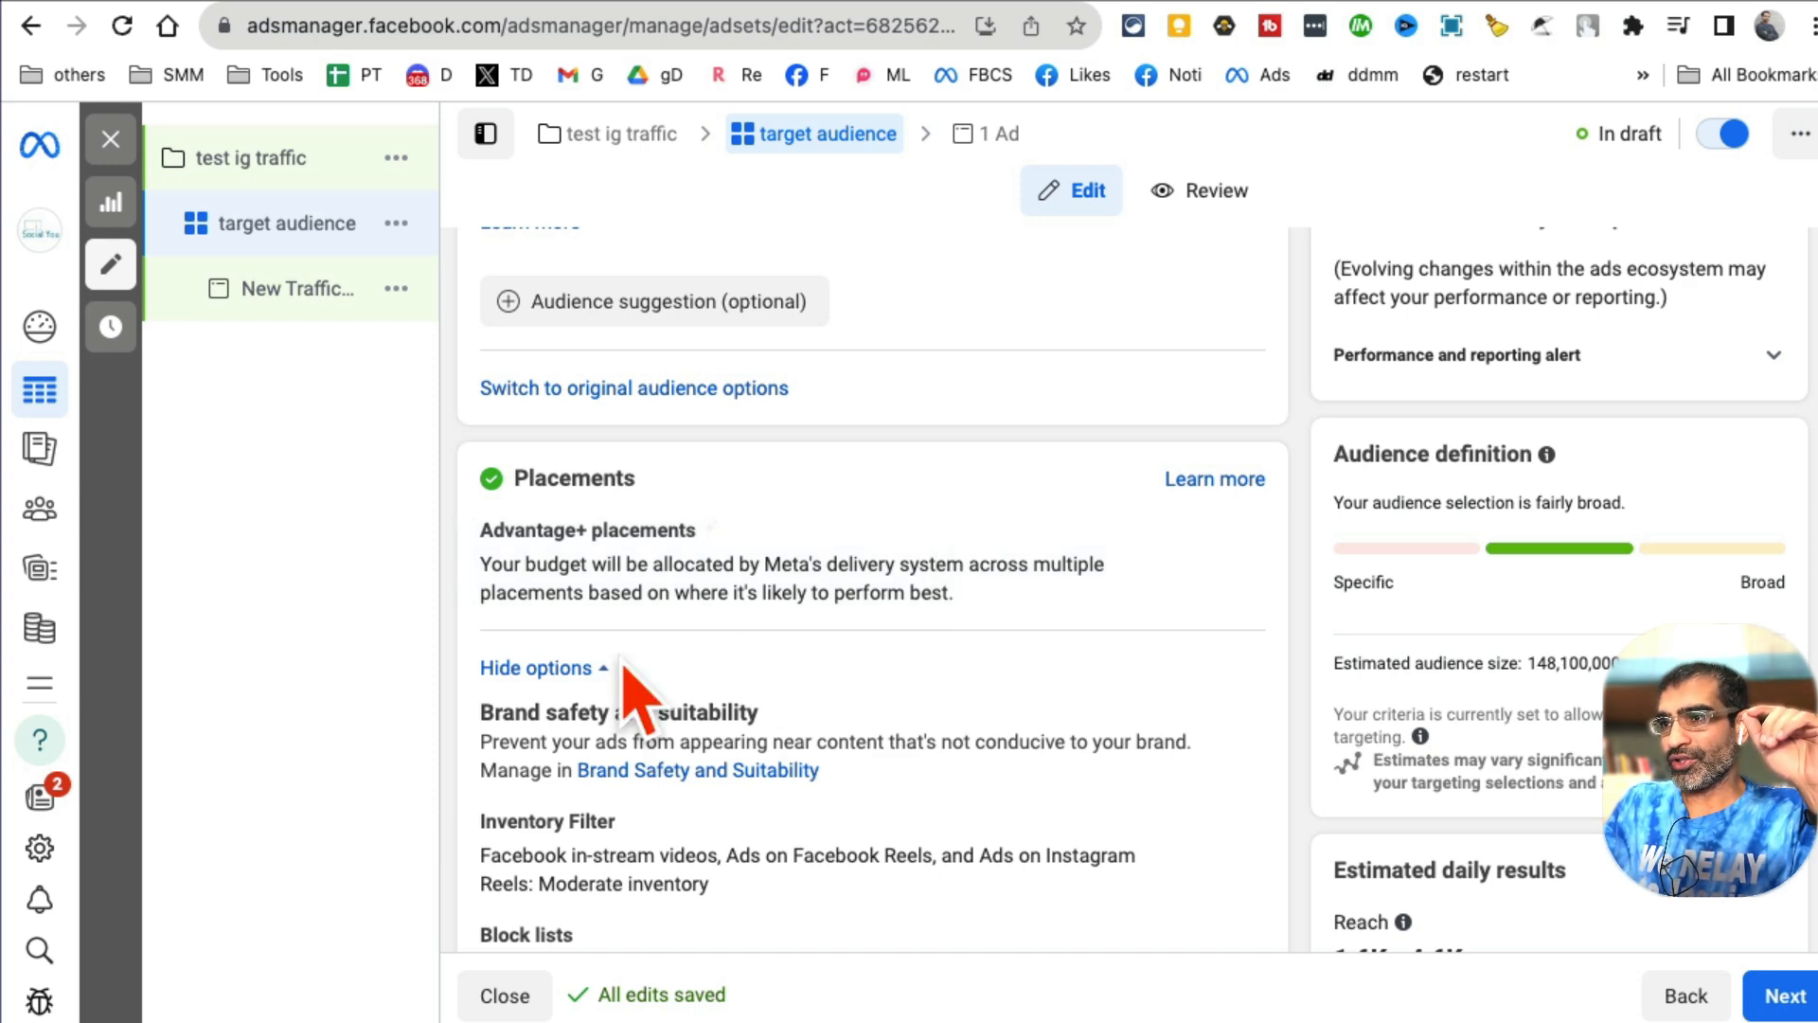
left_click(587, 670)
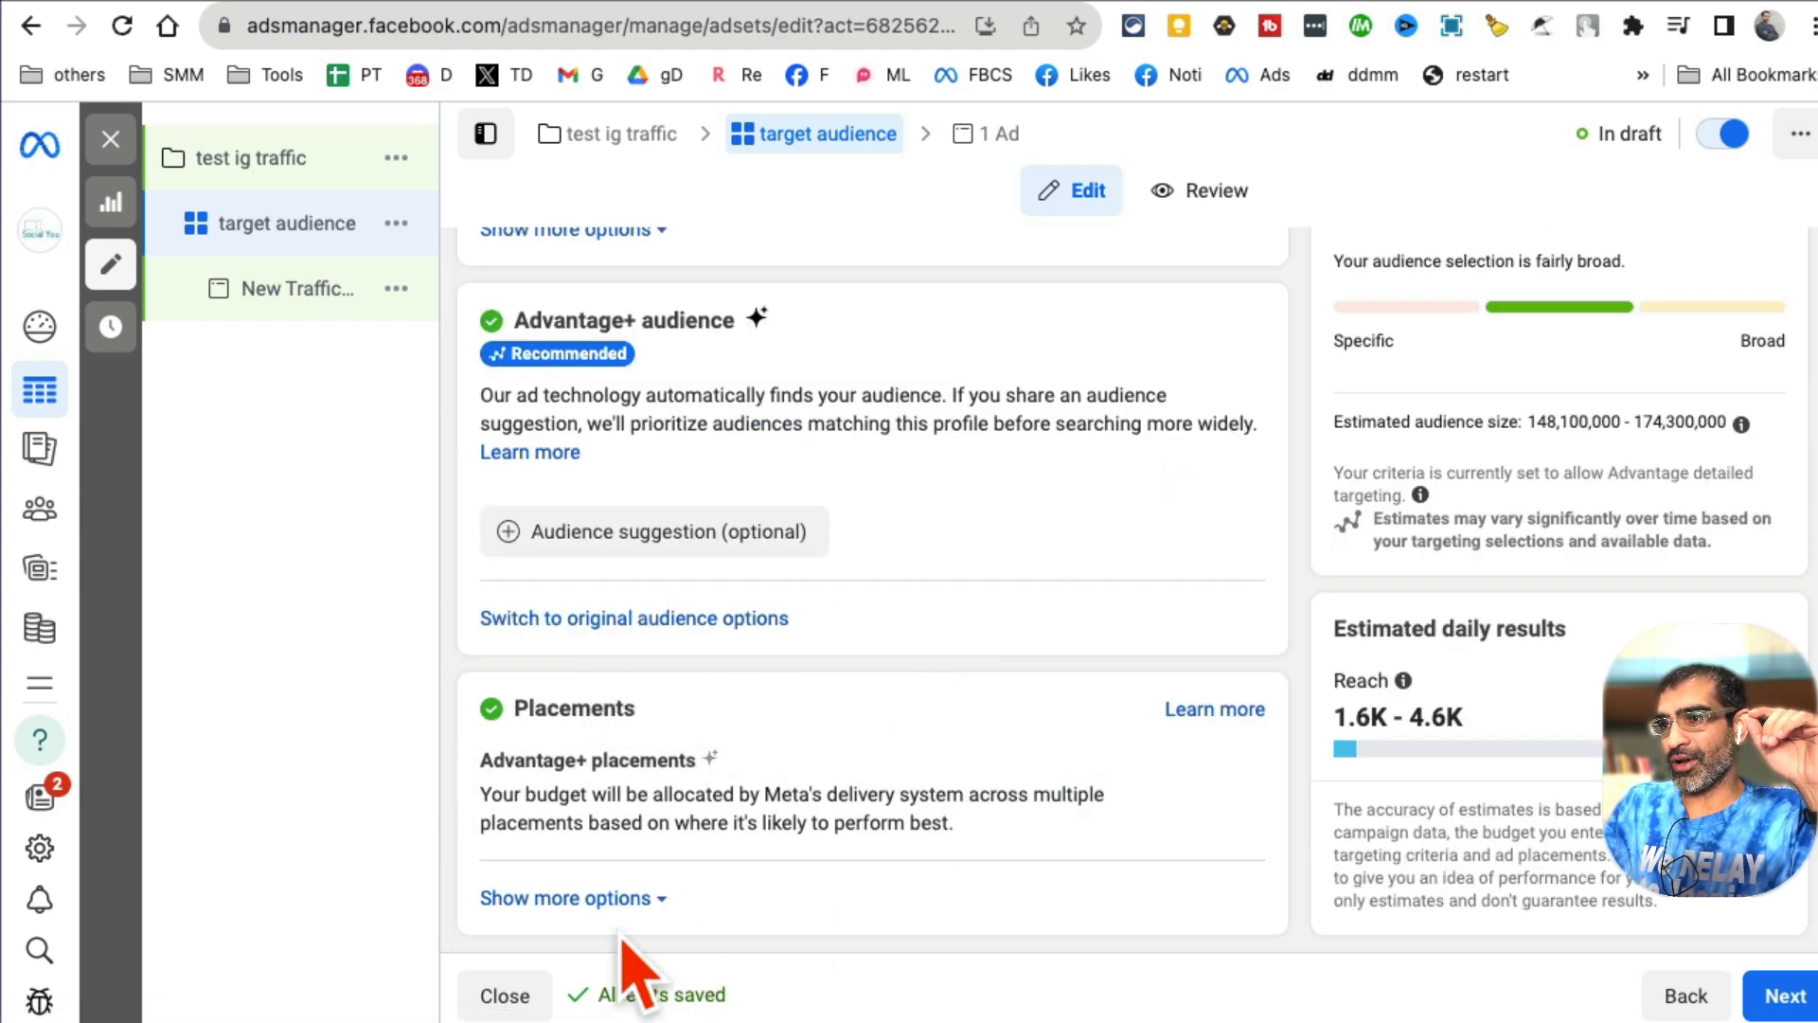
Step: Set the ad set to manual placements and check the platforms against the chosen conversion location
left_click(1229, 764)
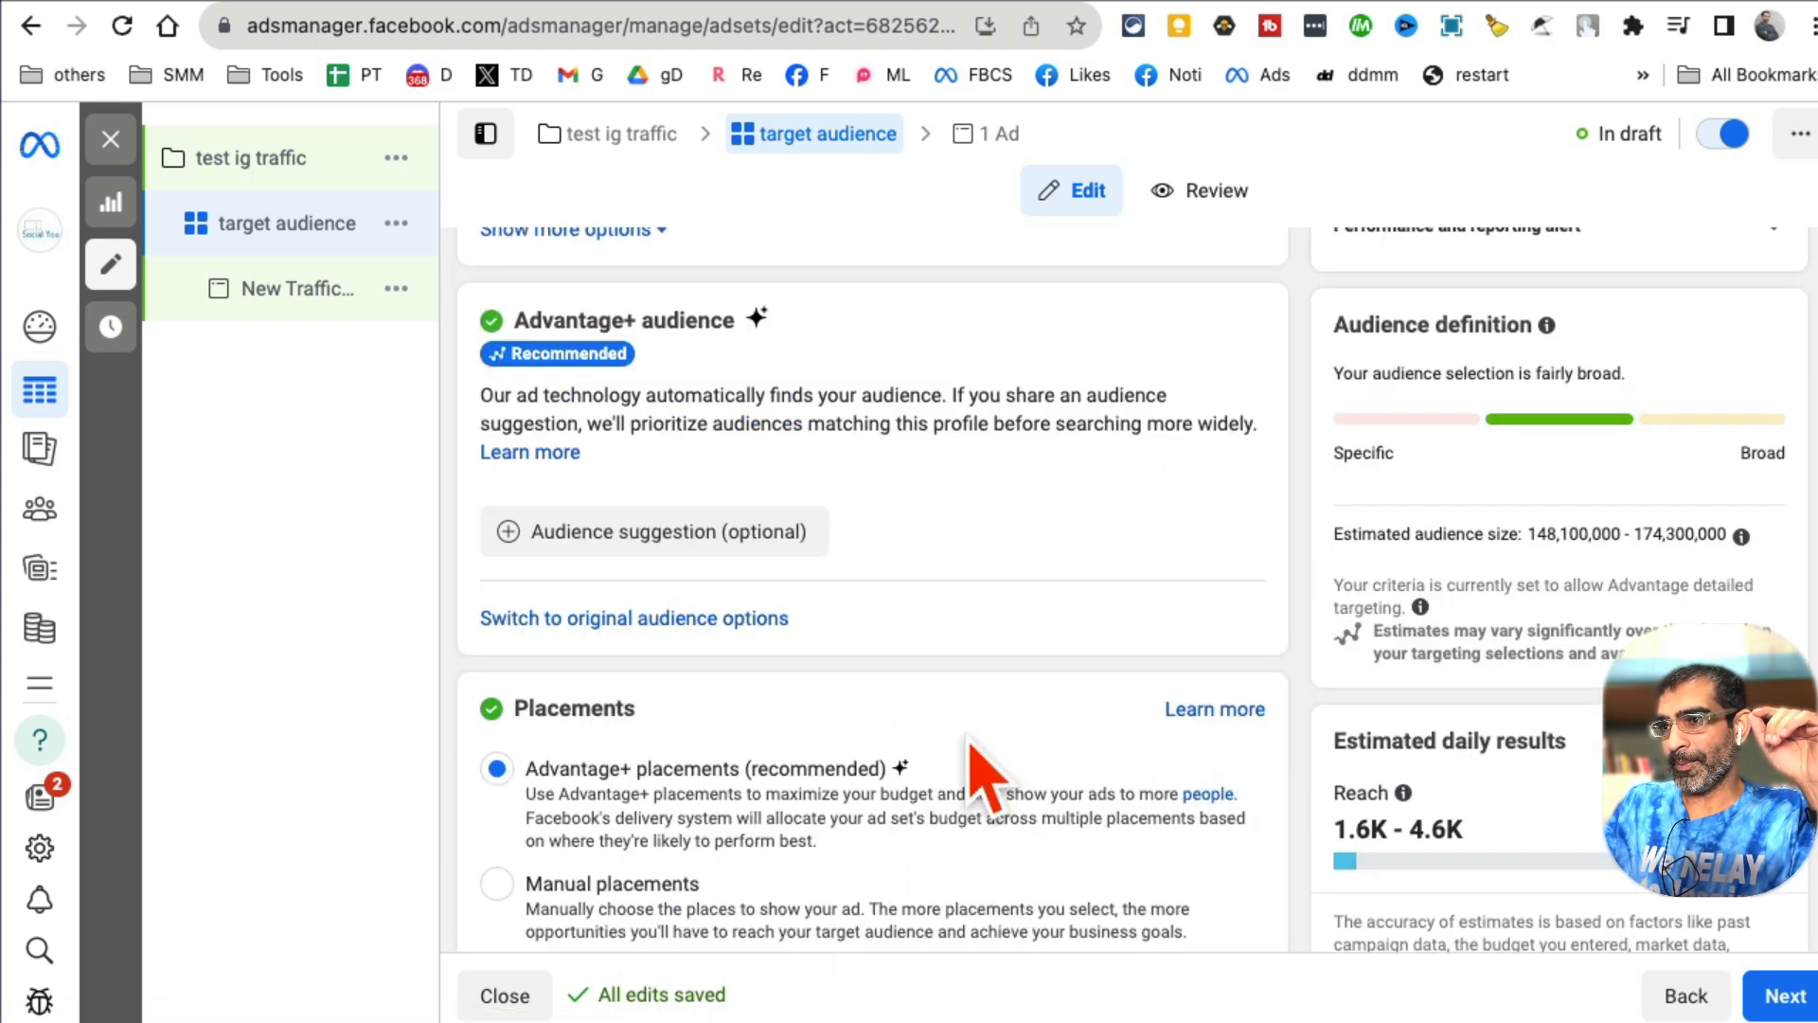
scroll(974, 762, "down", 1)
left_click(616, 820)
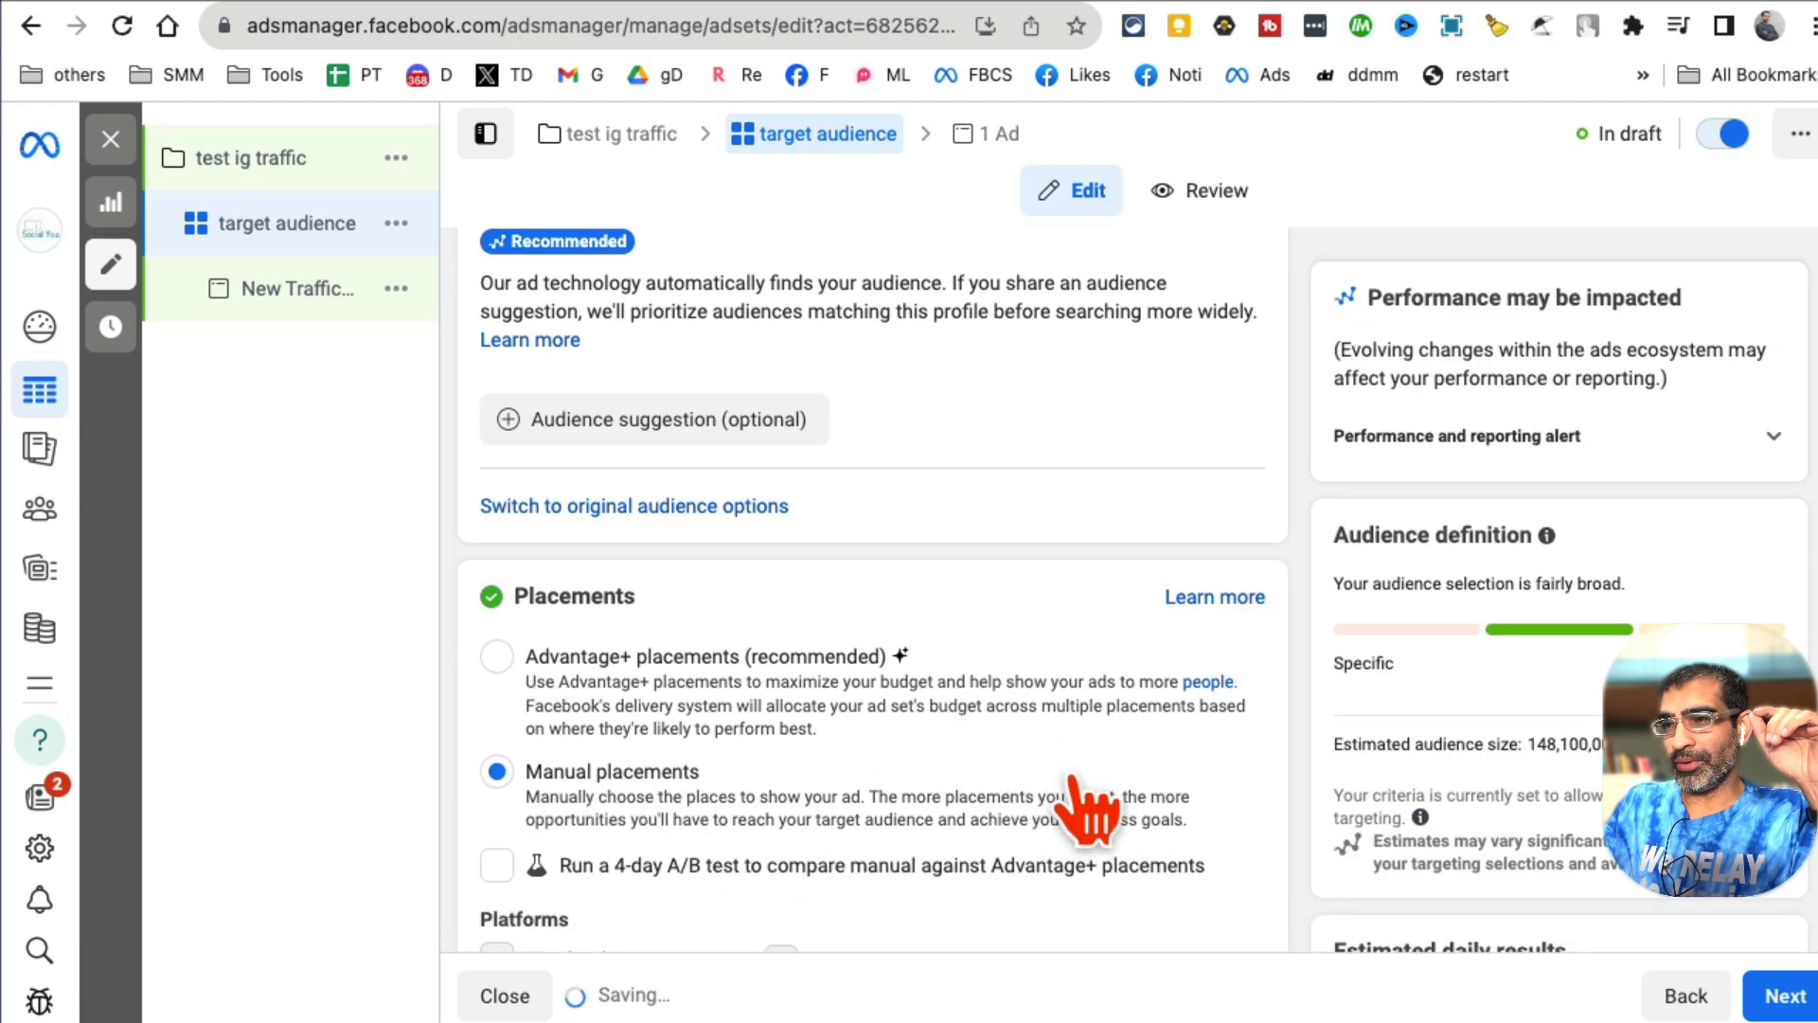
scroll(1080, 805, "down", 5)
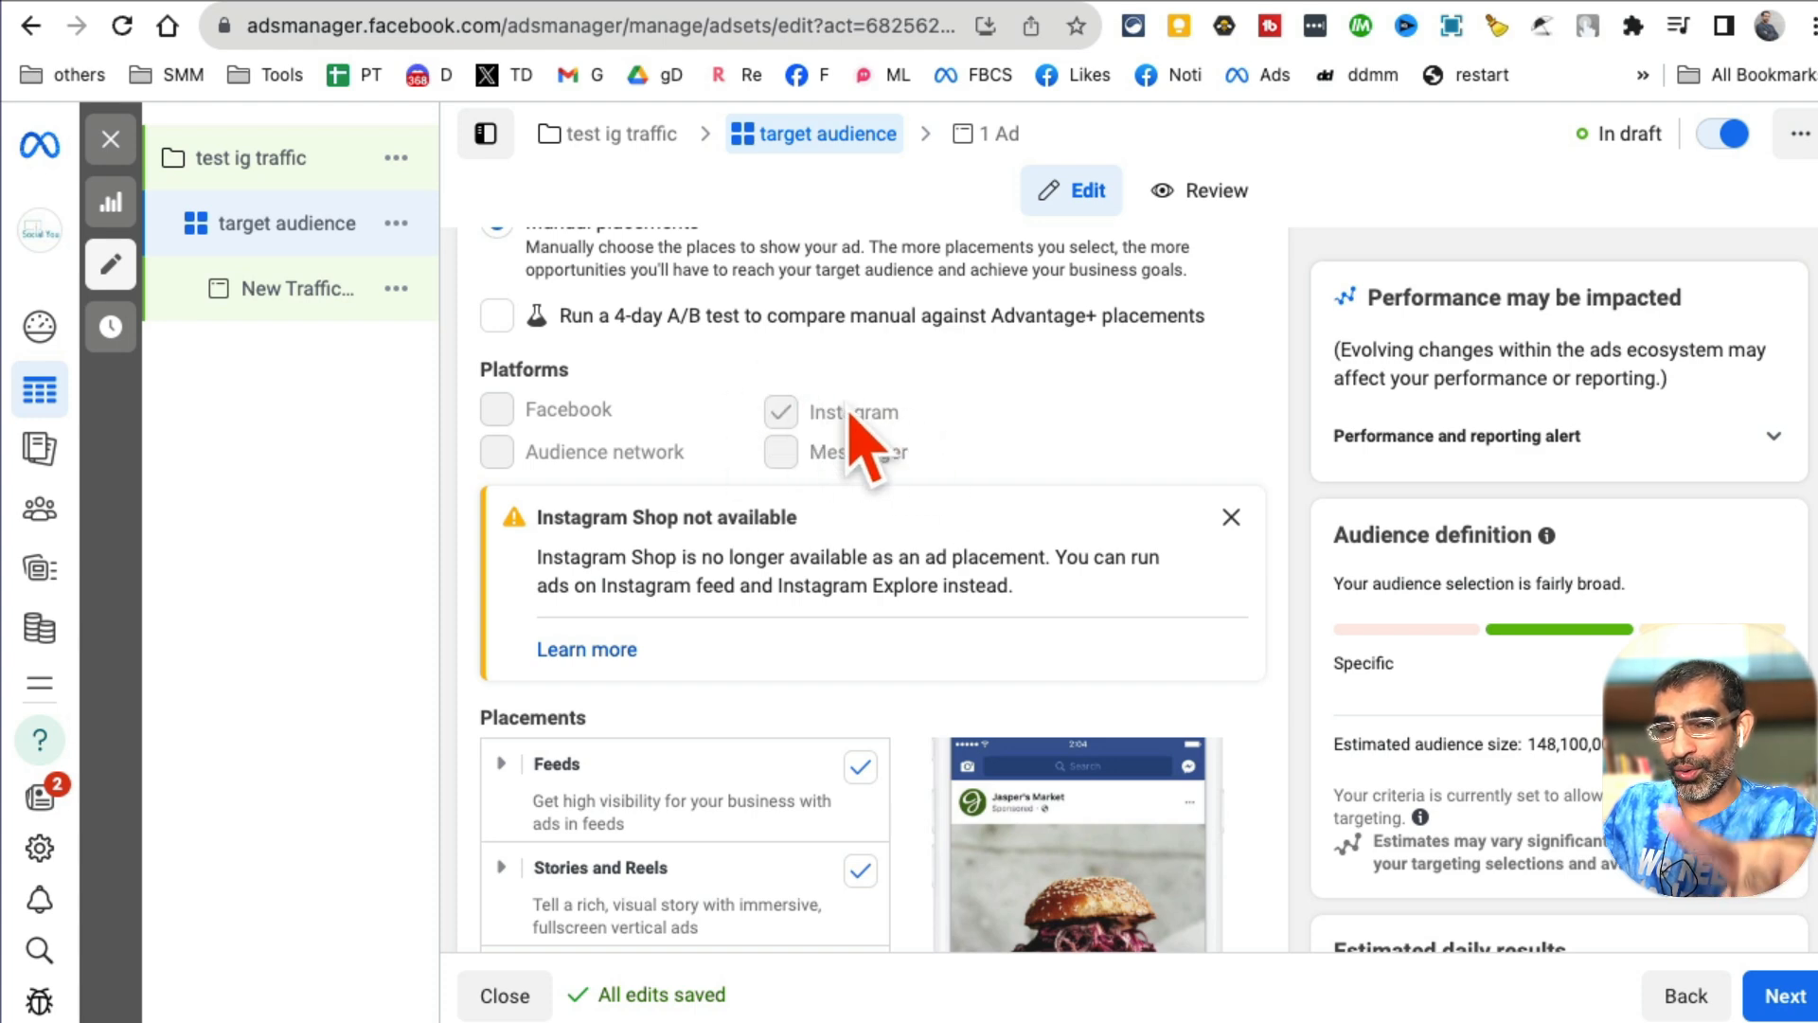
scroll(982, 487, "up", 15)
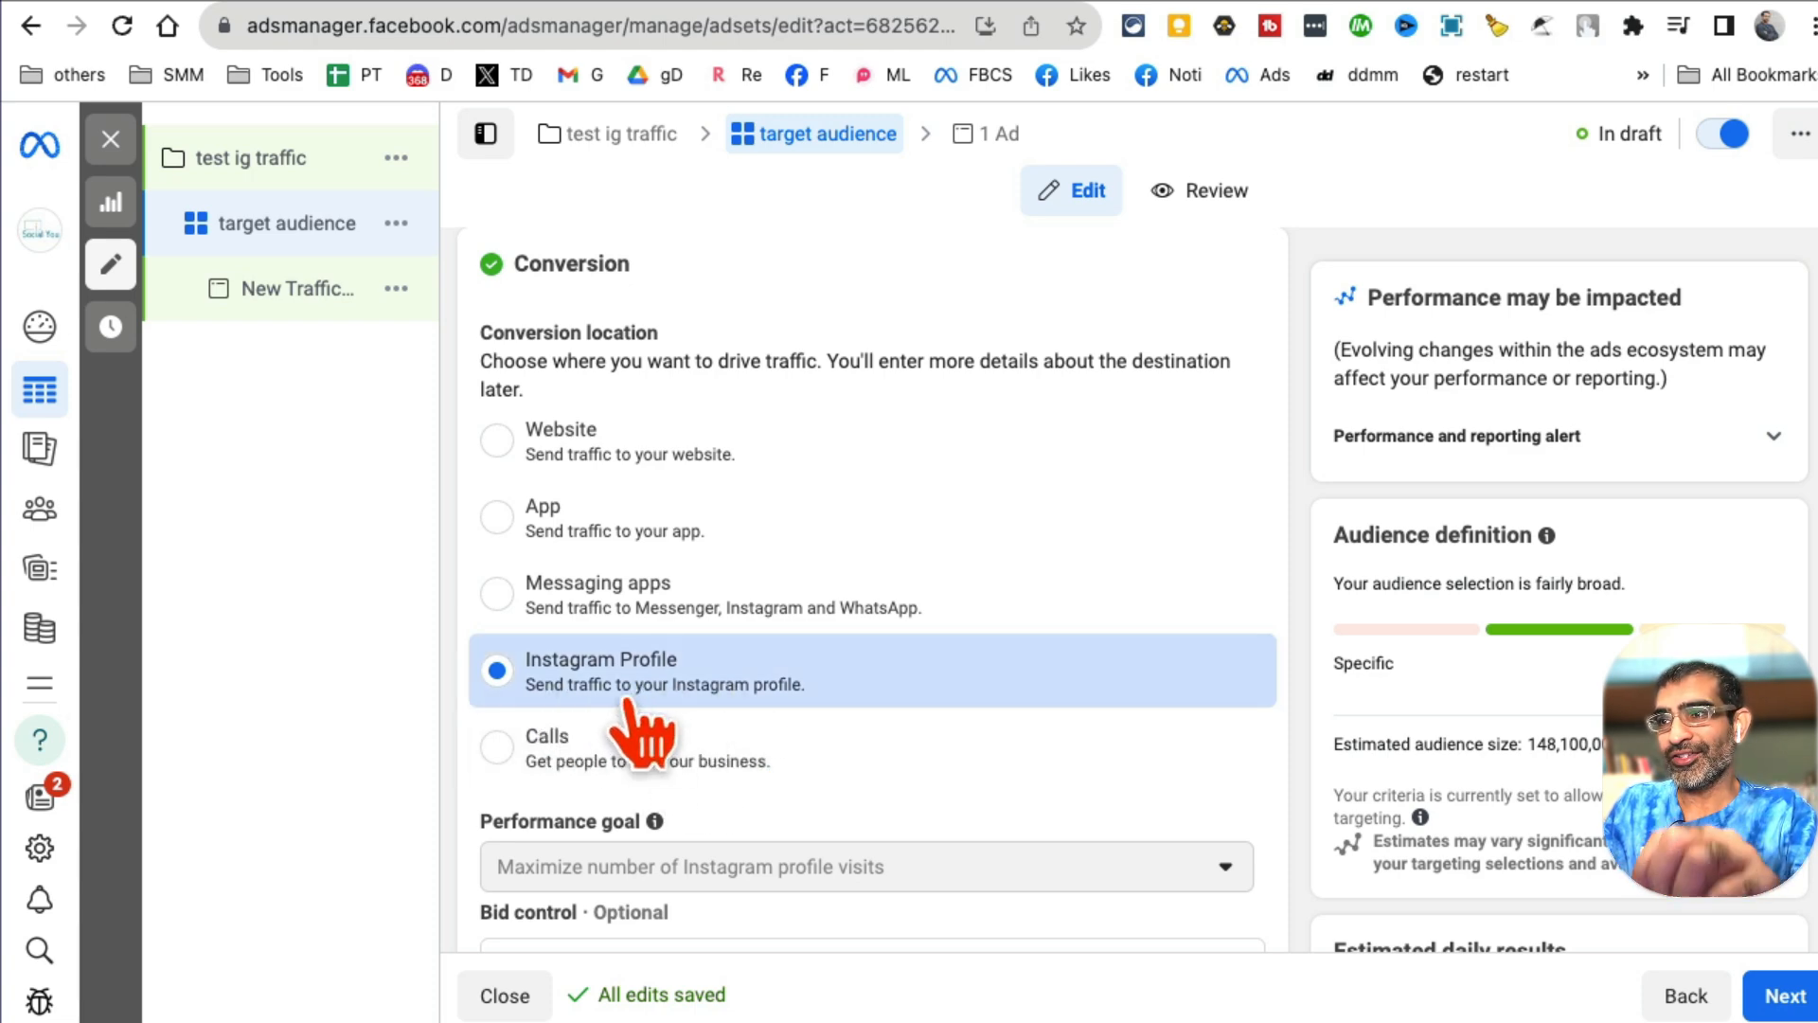
Step: Review the ad set's budget and schedule and the individual Instagram placements under manual placements
scroll(914, 742, "down", 15)
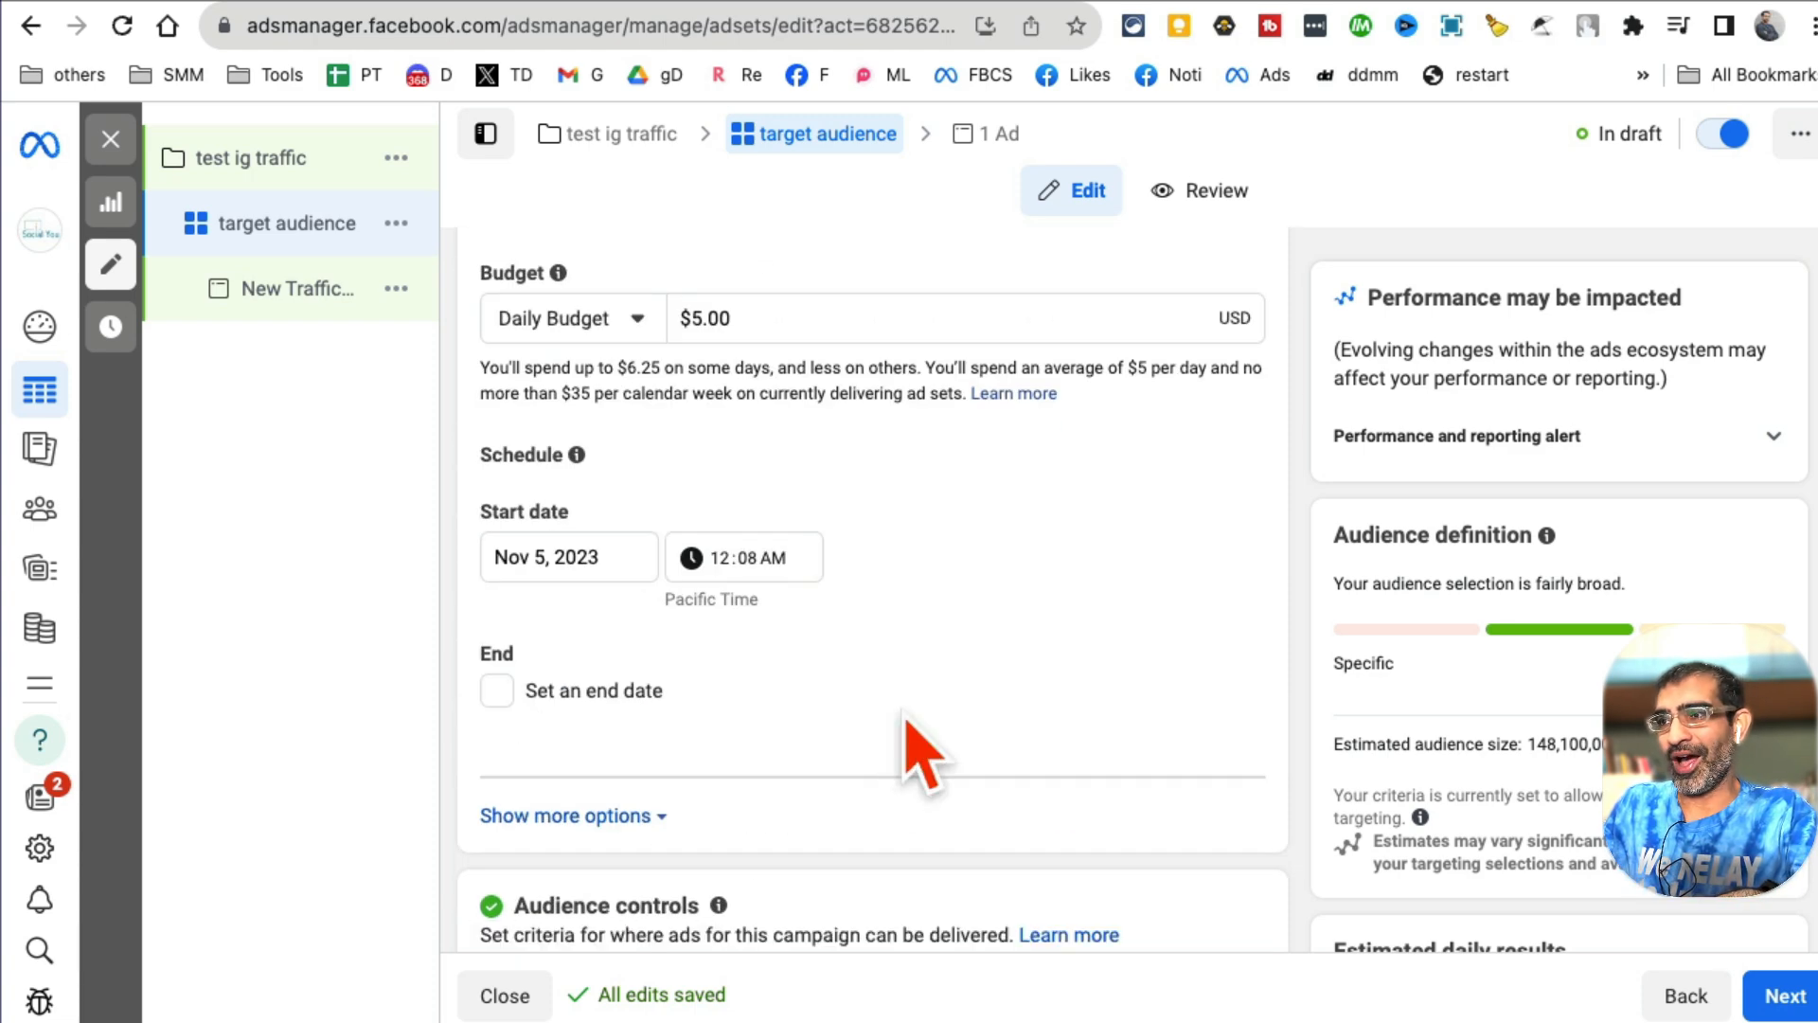
scroll(933, 757, "up", 8)
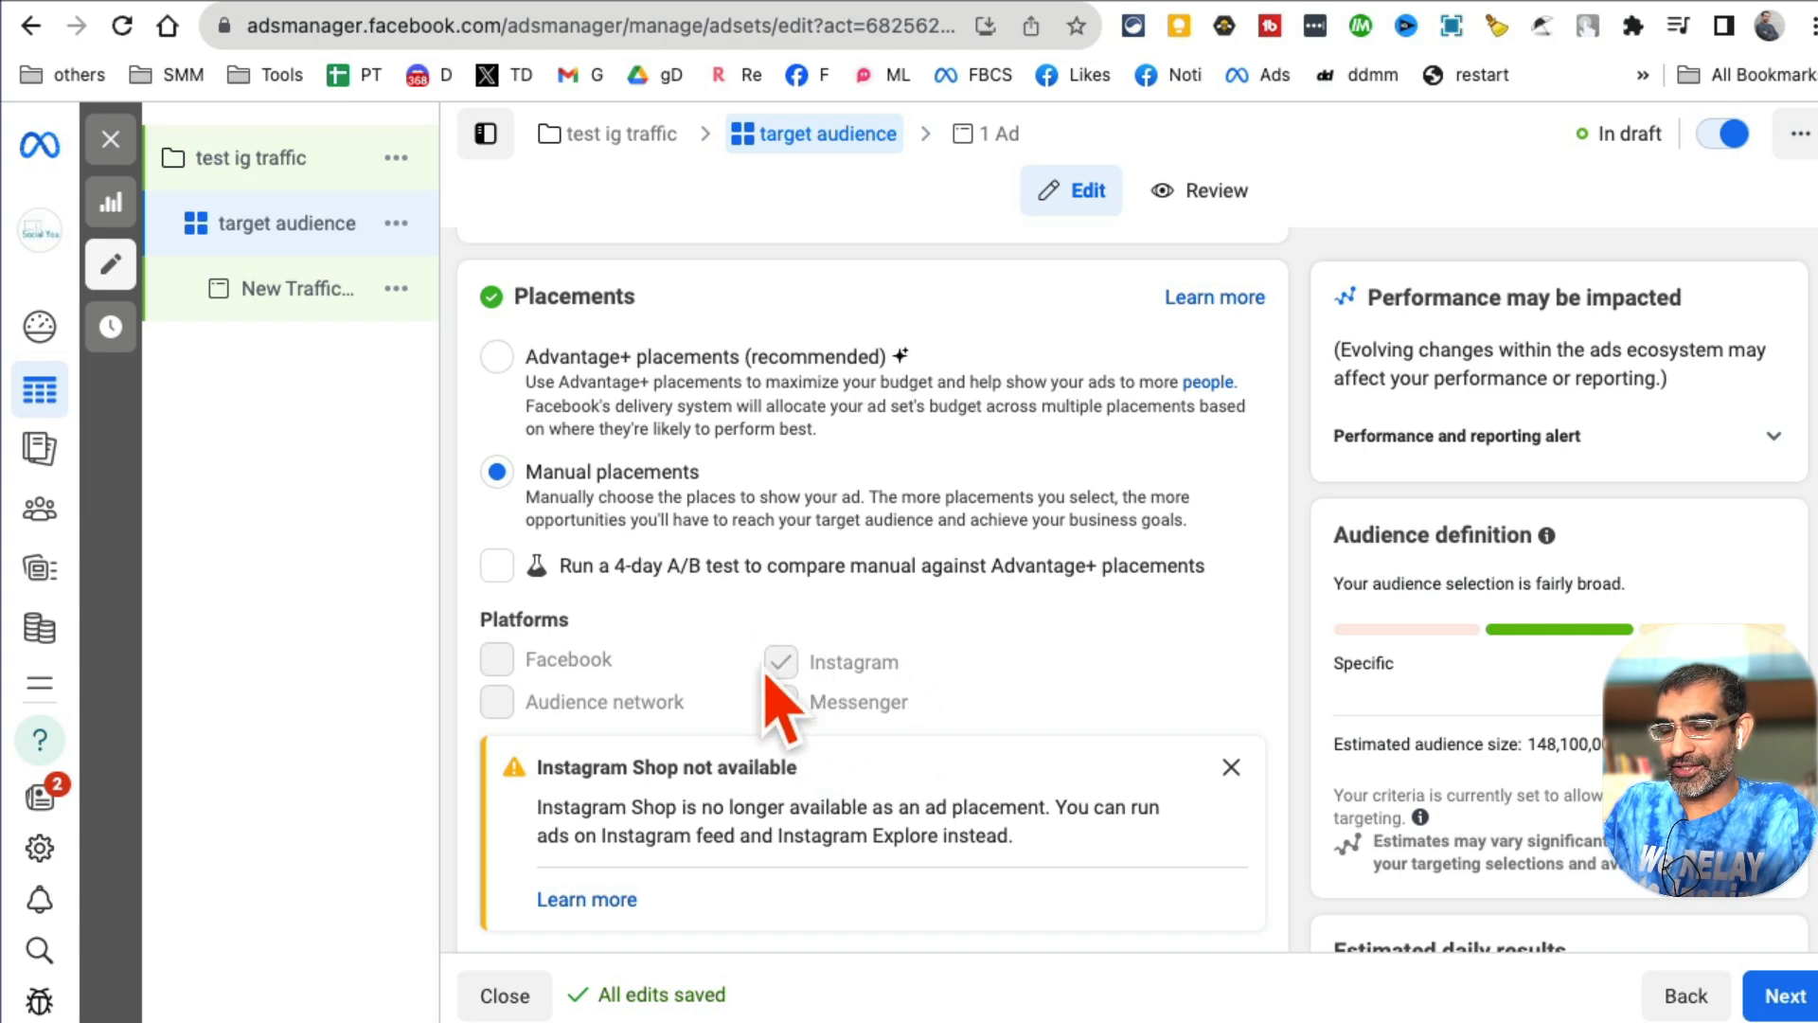
scroll(1027, 682, "down", 6)
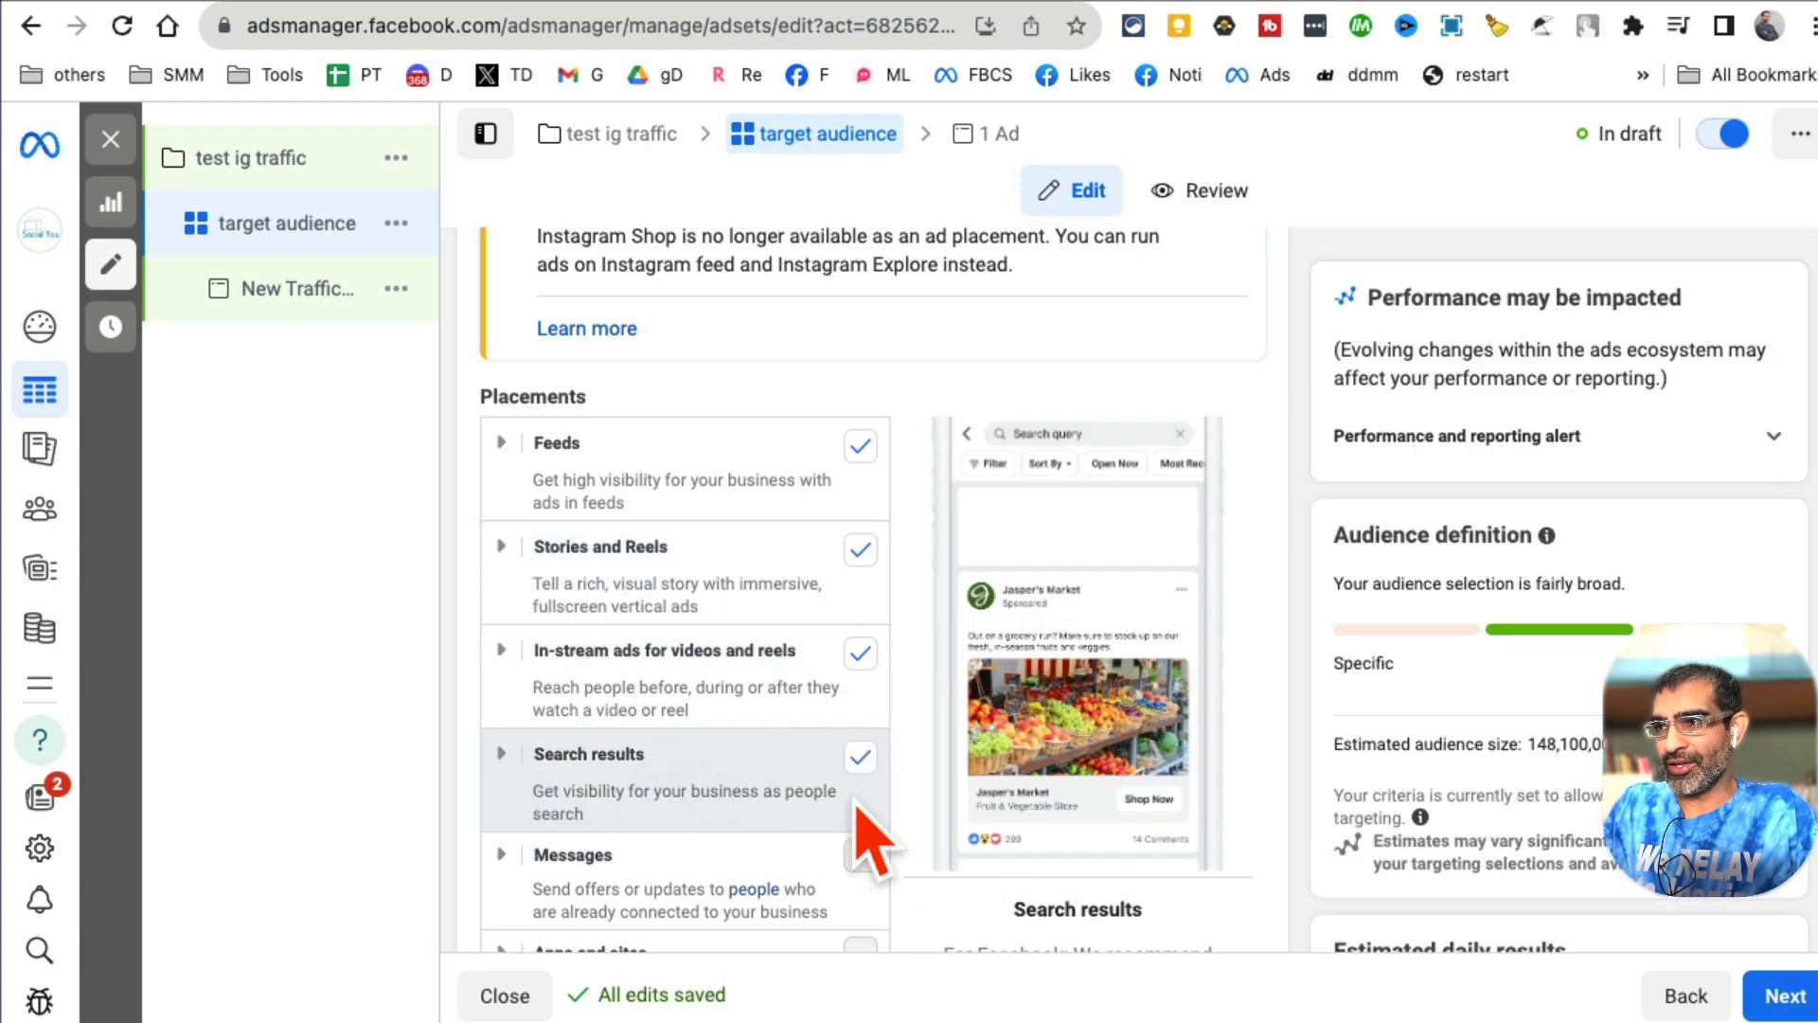
scroll(857, 803, "down", 2)
scroll(843, 680, "down", 1)
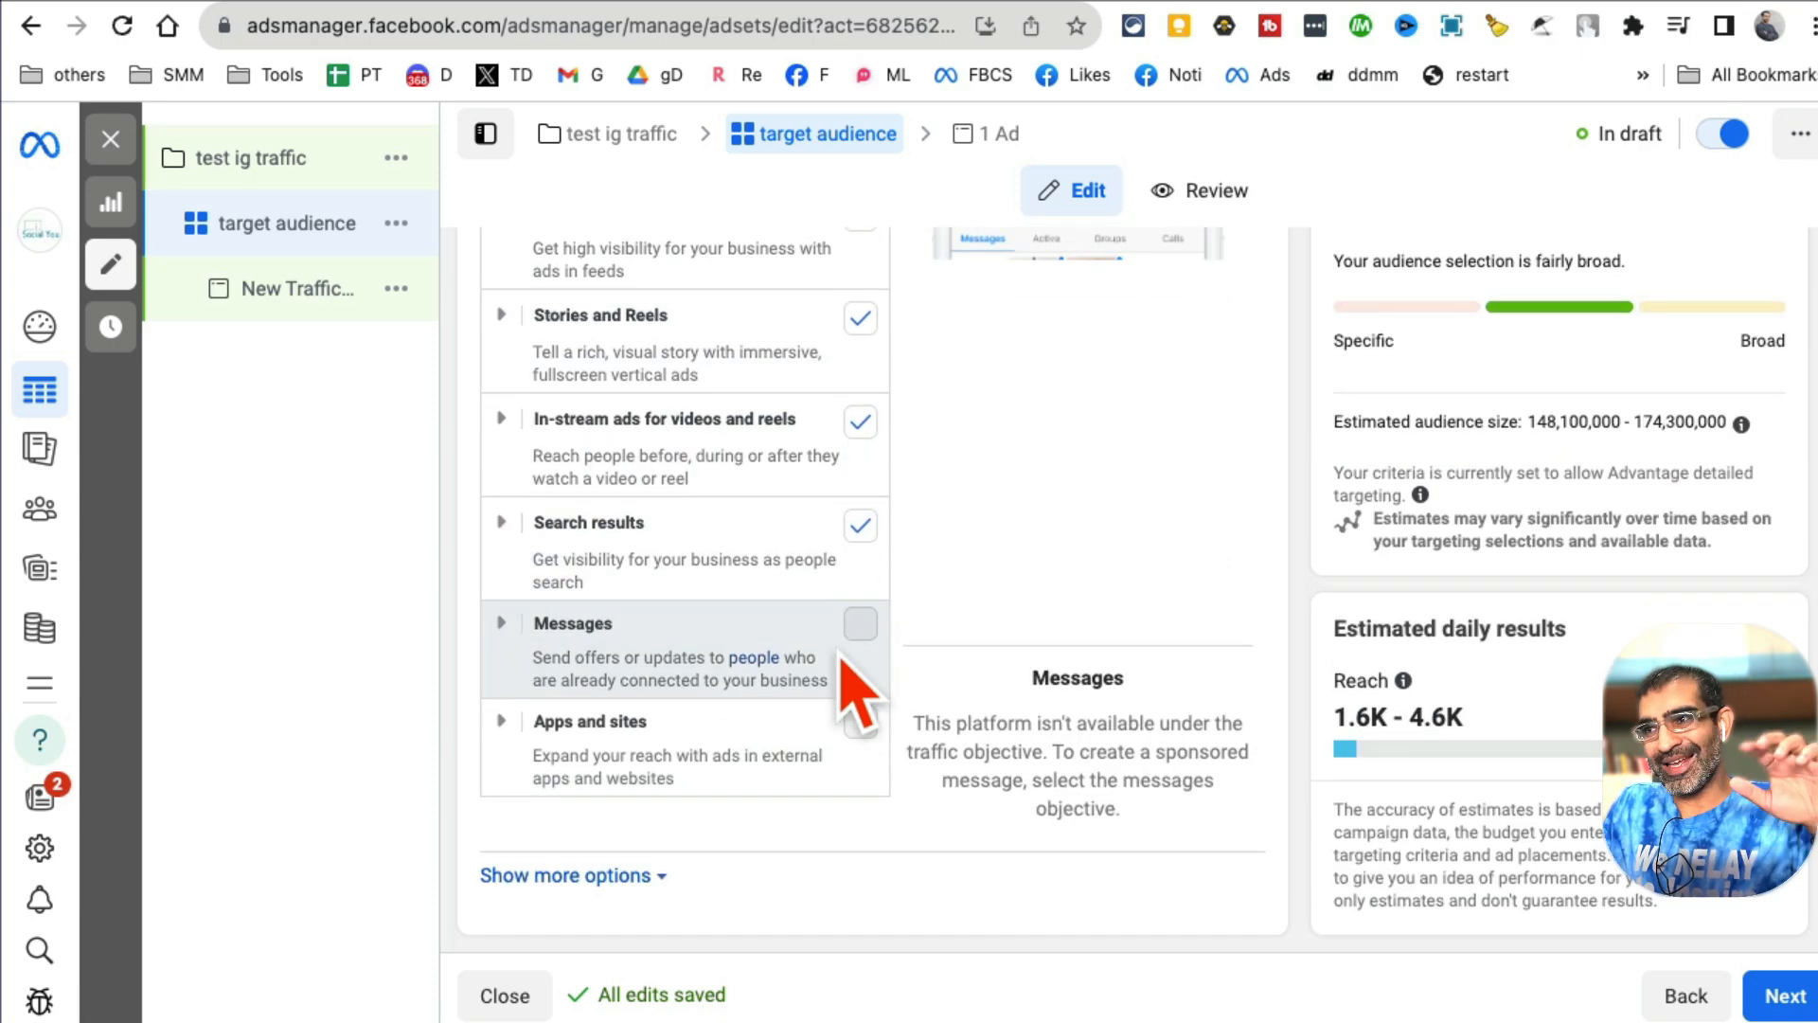
scroll(846, 661, "up", 10)
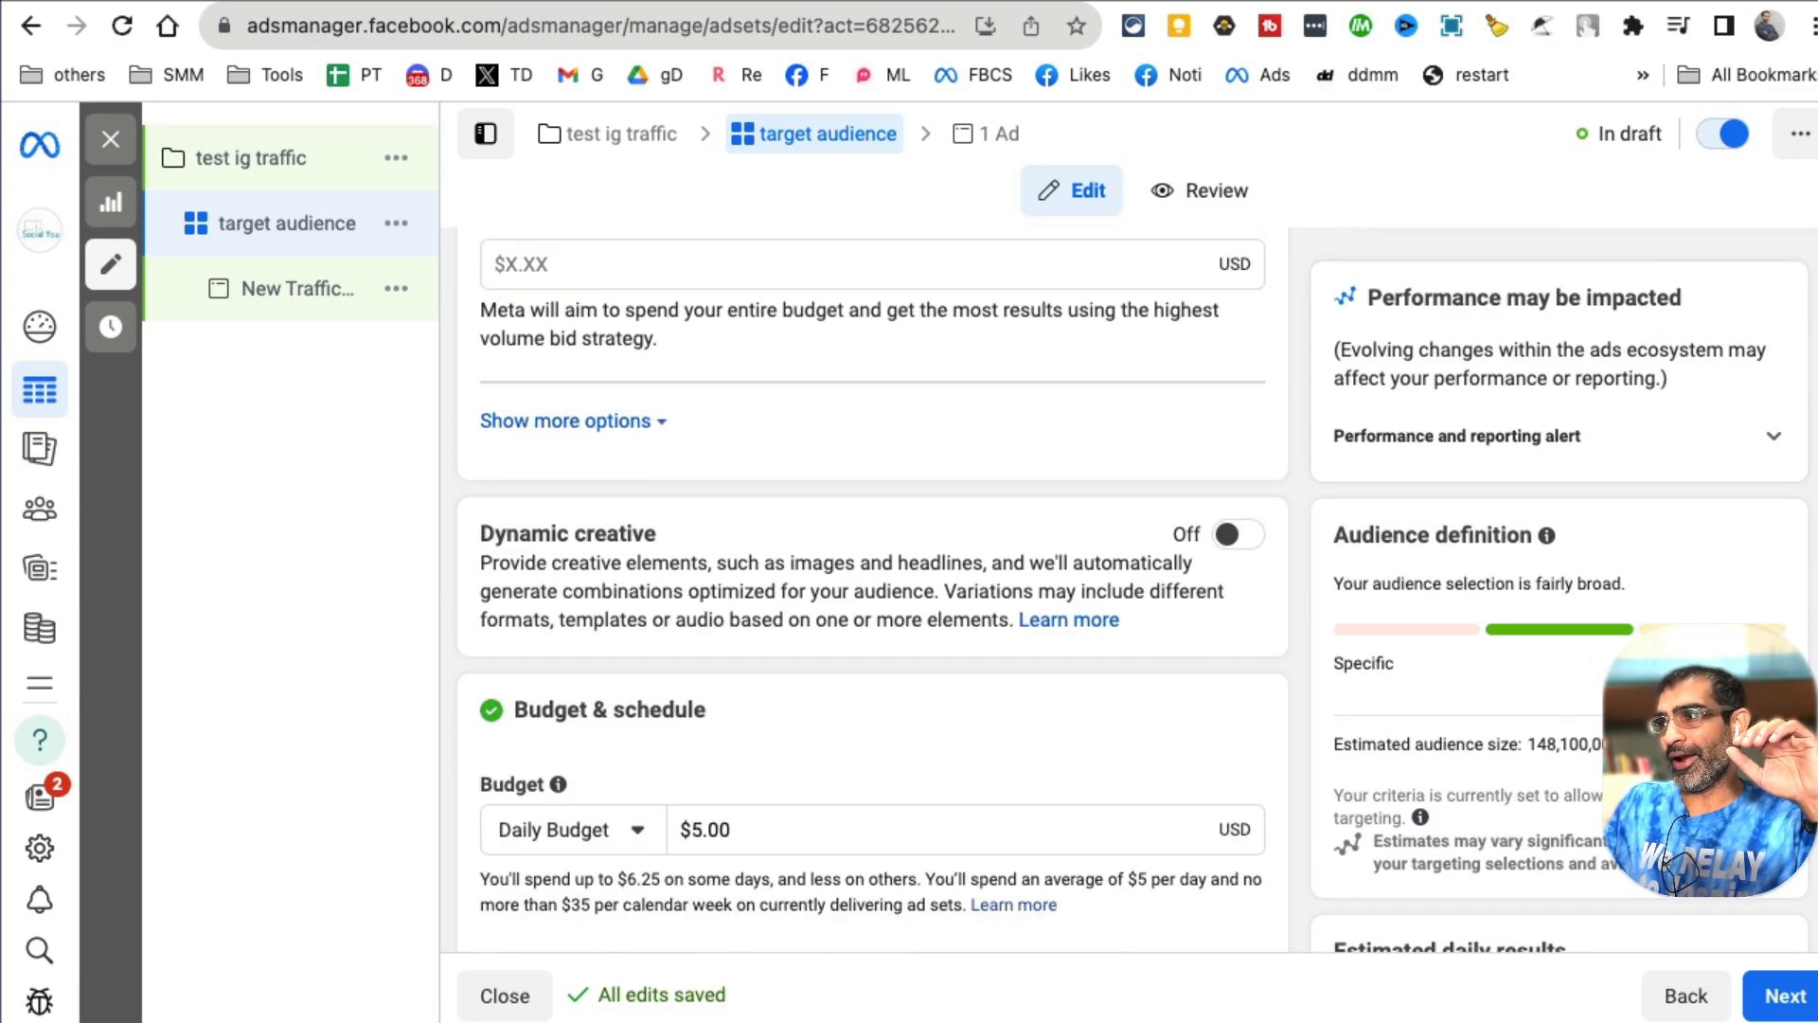
Step: Proceed to the ad level and rename the ad as "ad video"
left_click(1774, 996)
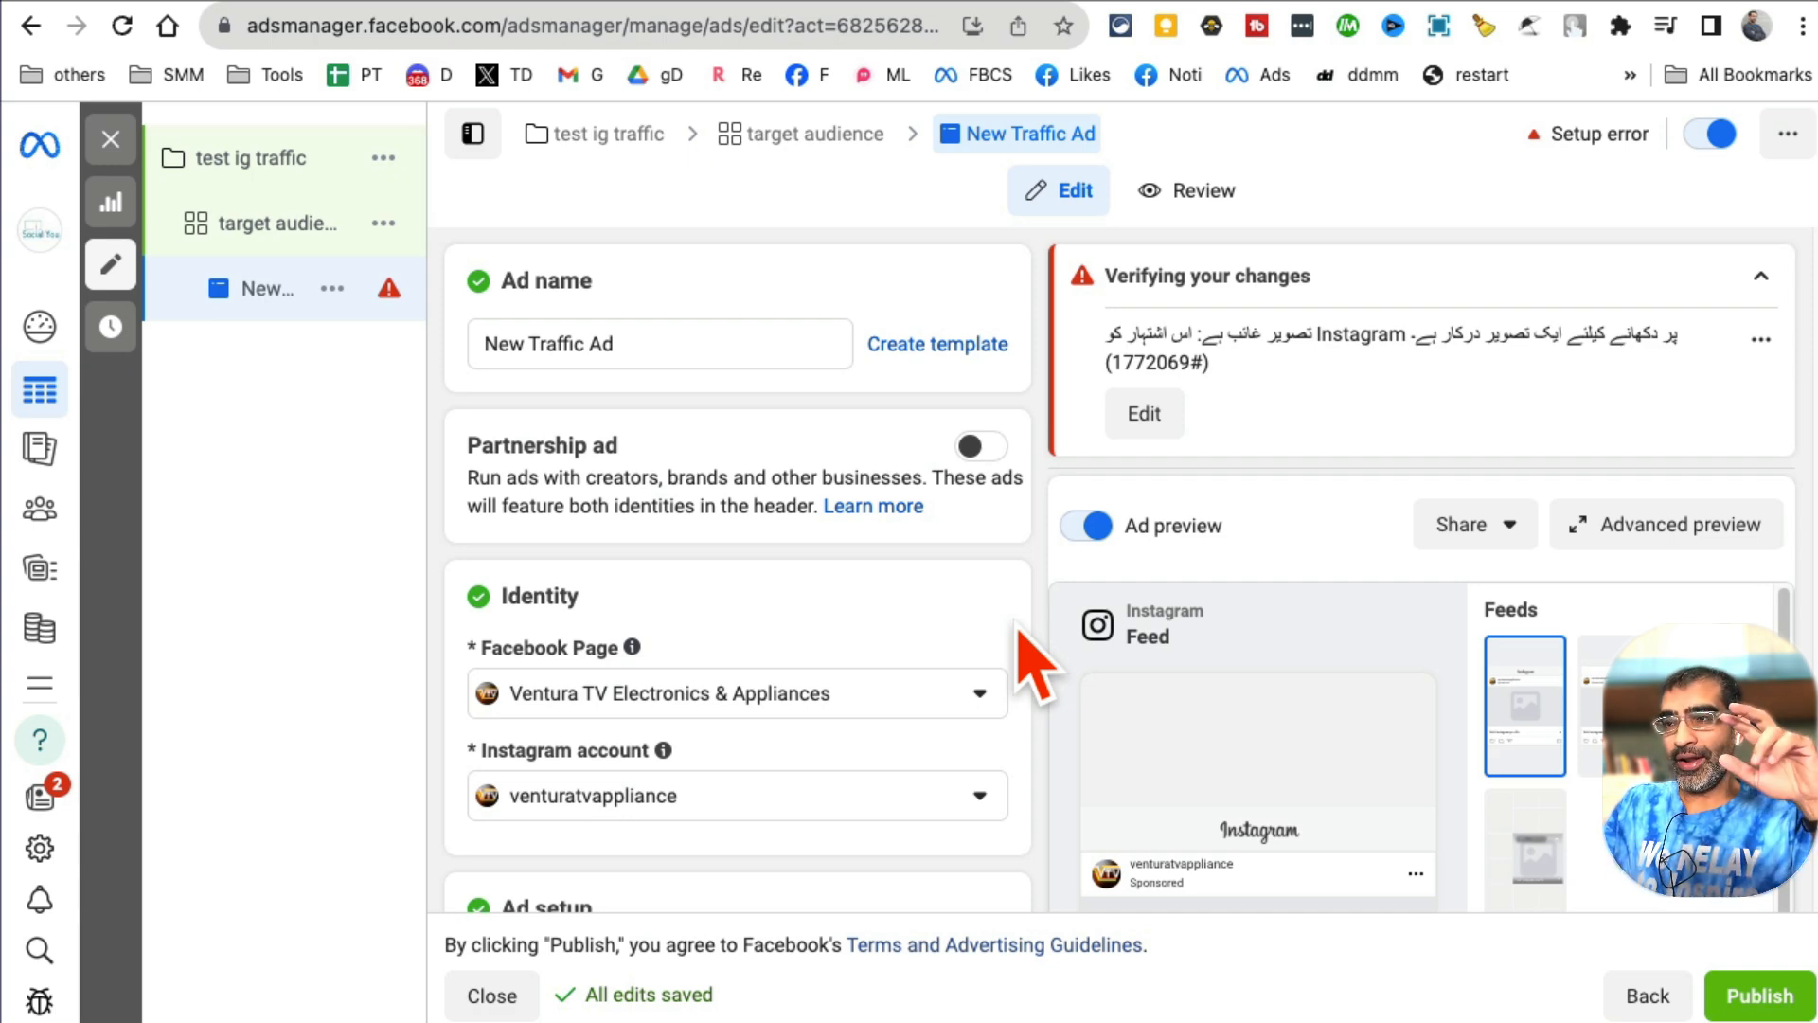
triple_click(660, 350)
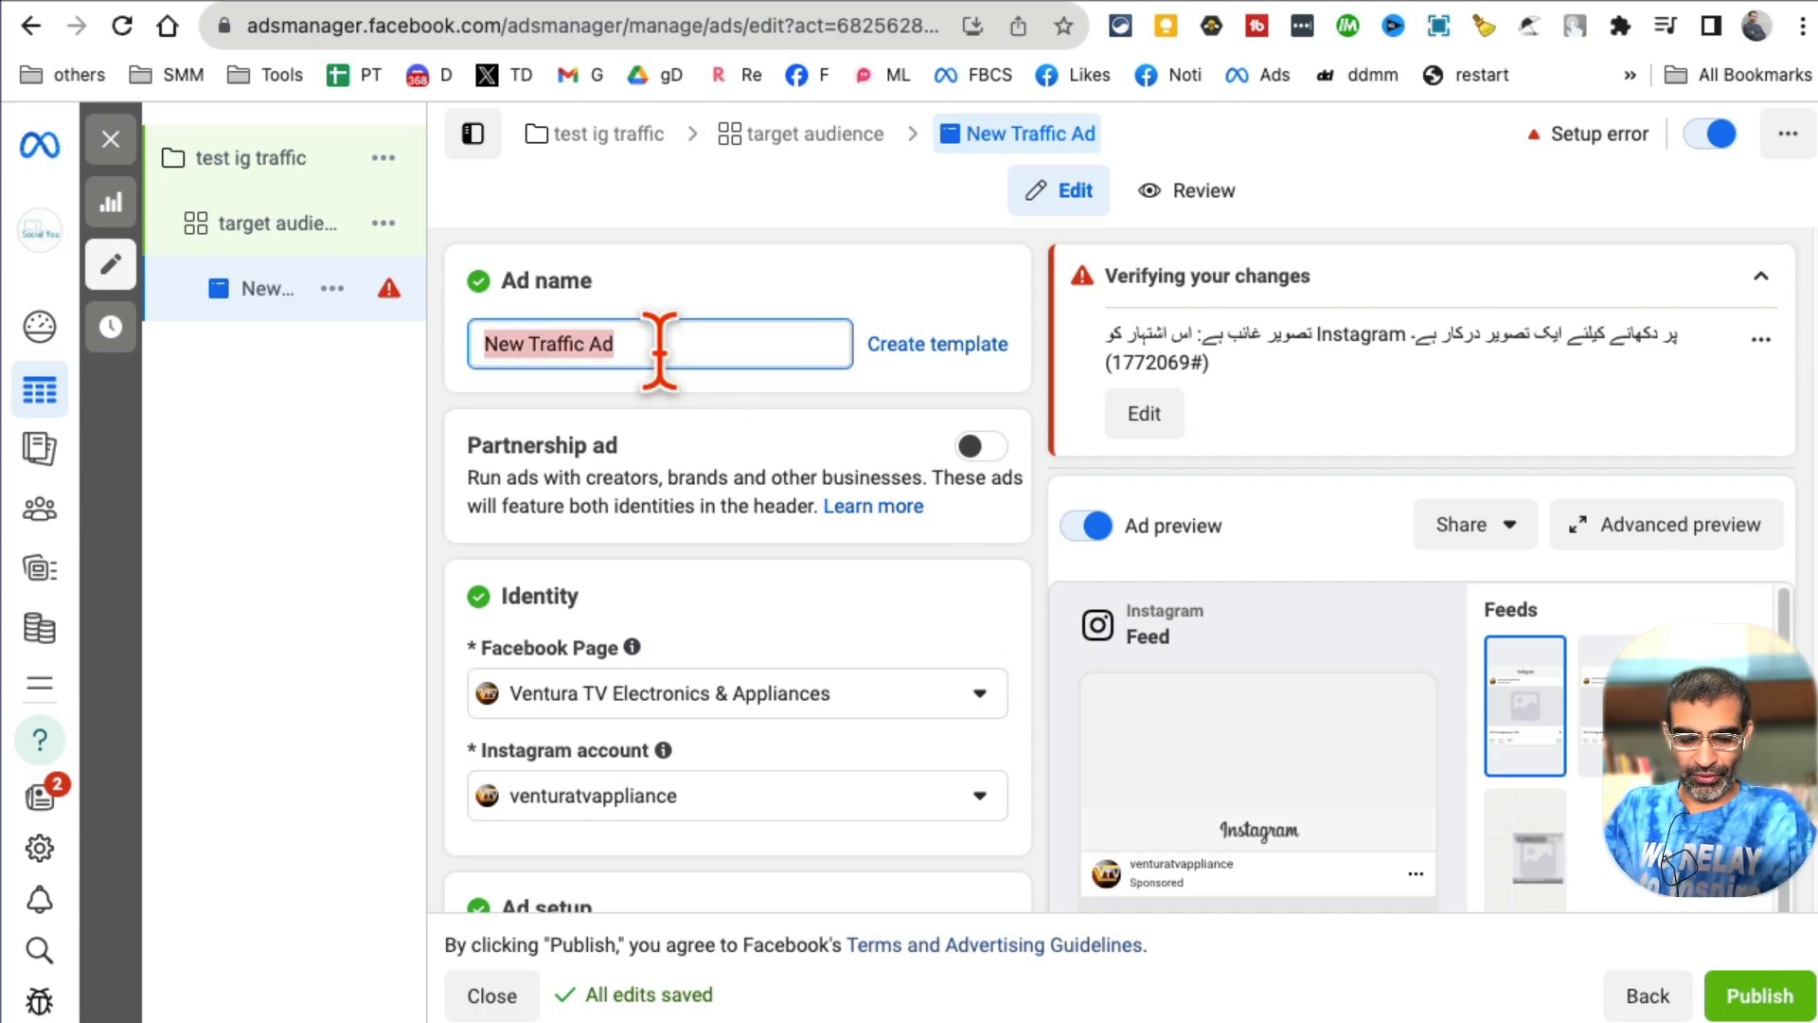
type("ad video")
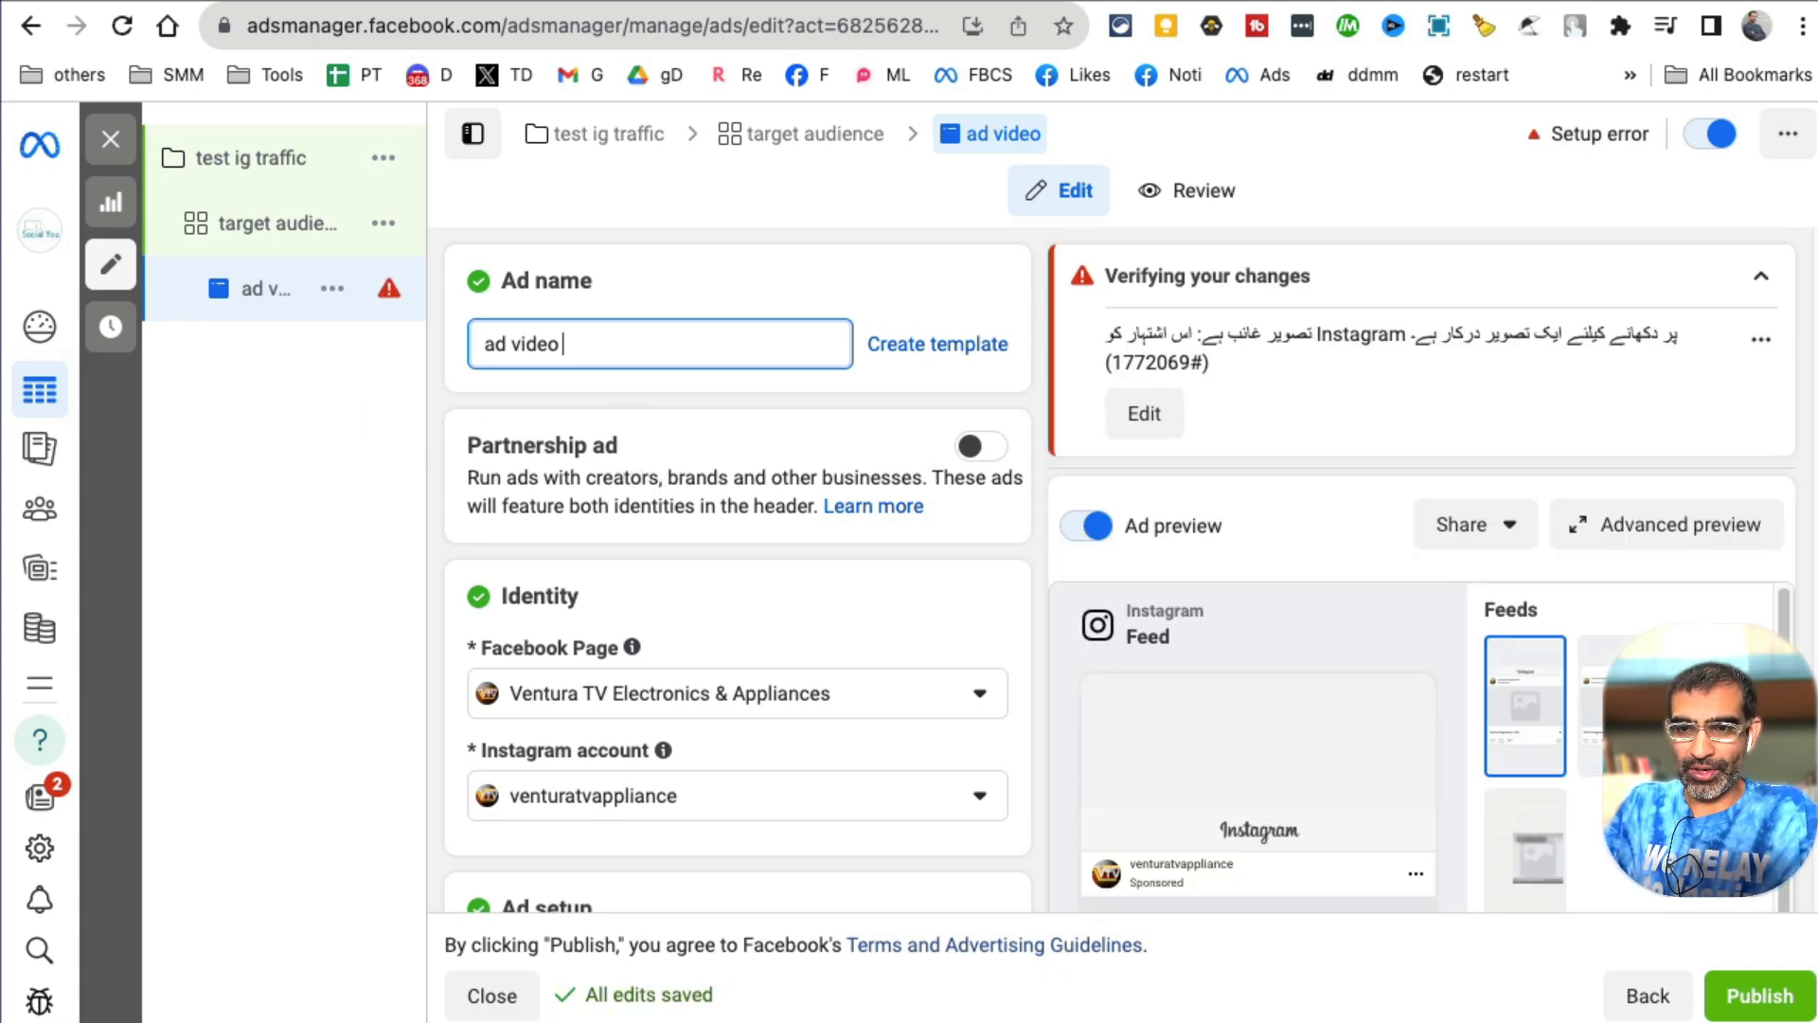
Step: Switch to the file preview of vtv ig reel 2.mp4, scrub through the clip to its end, and close it
key("super+Tab")
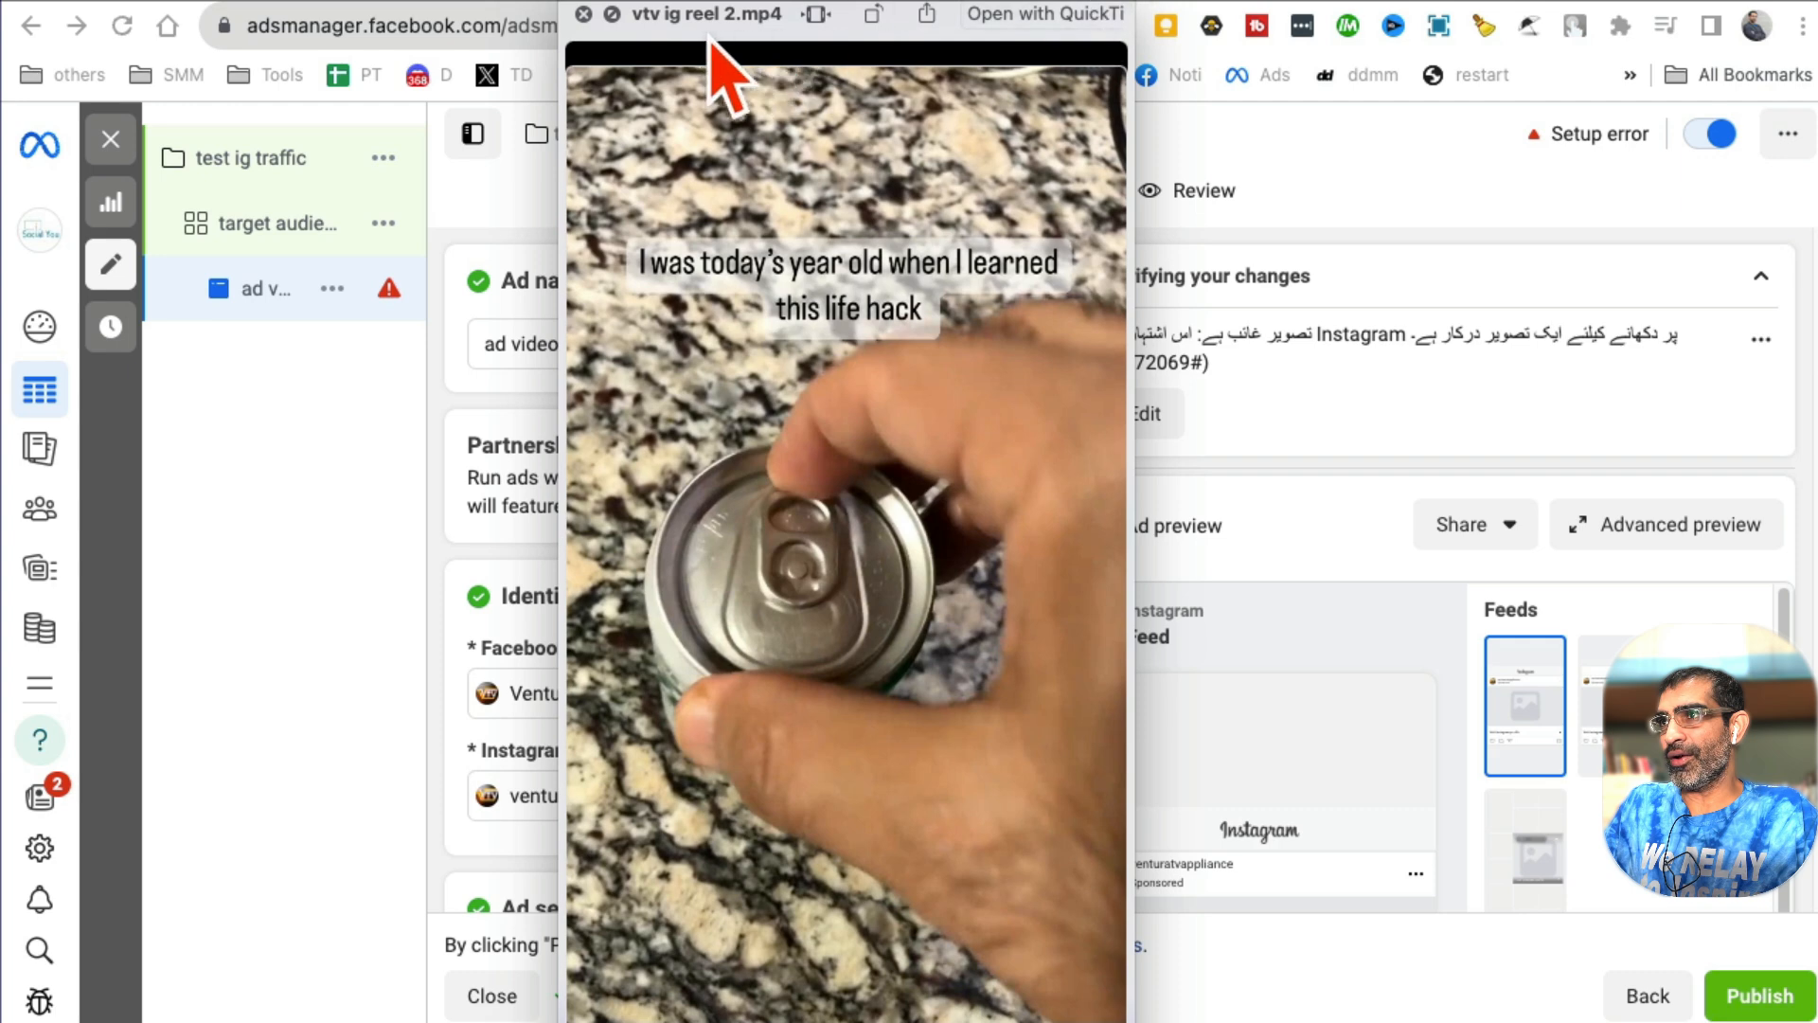
left_click_drag(712, 61, 772, 11)
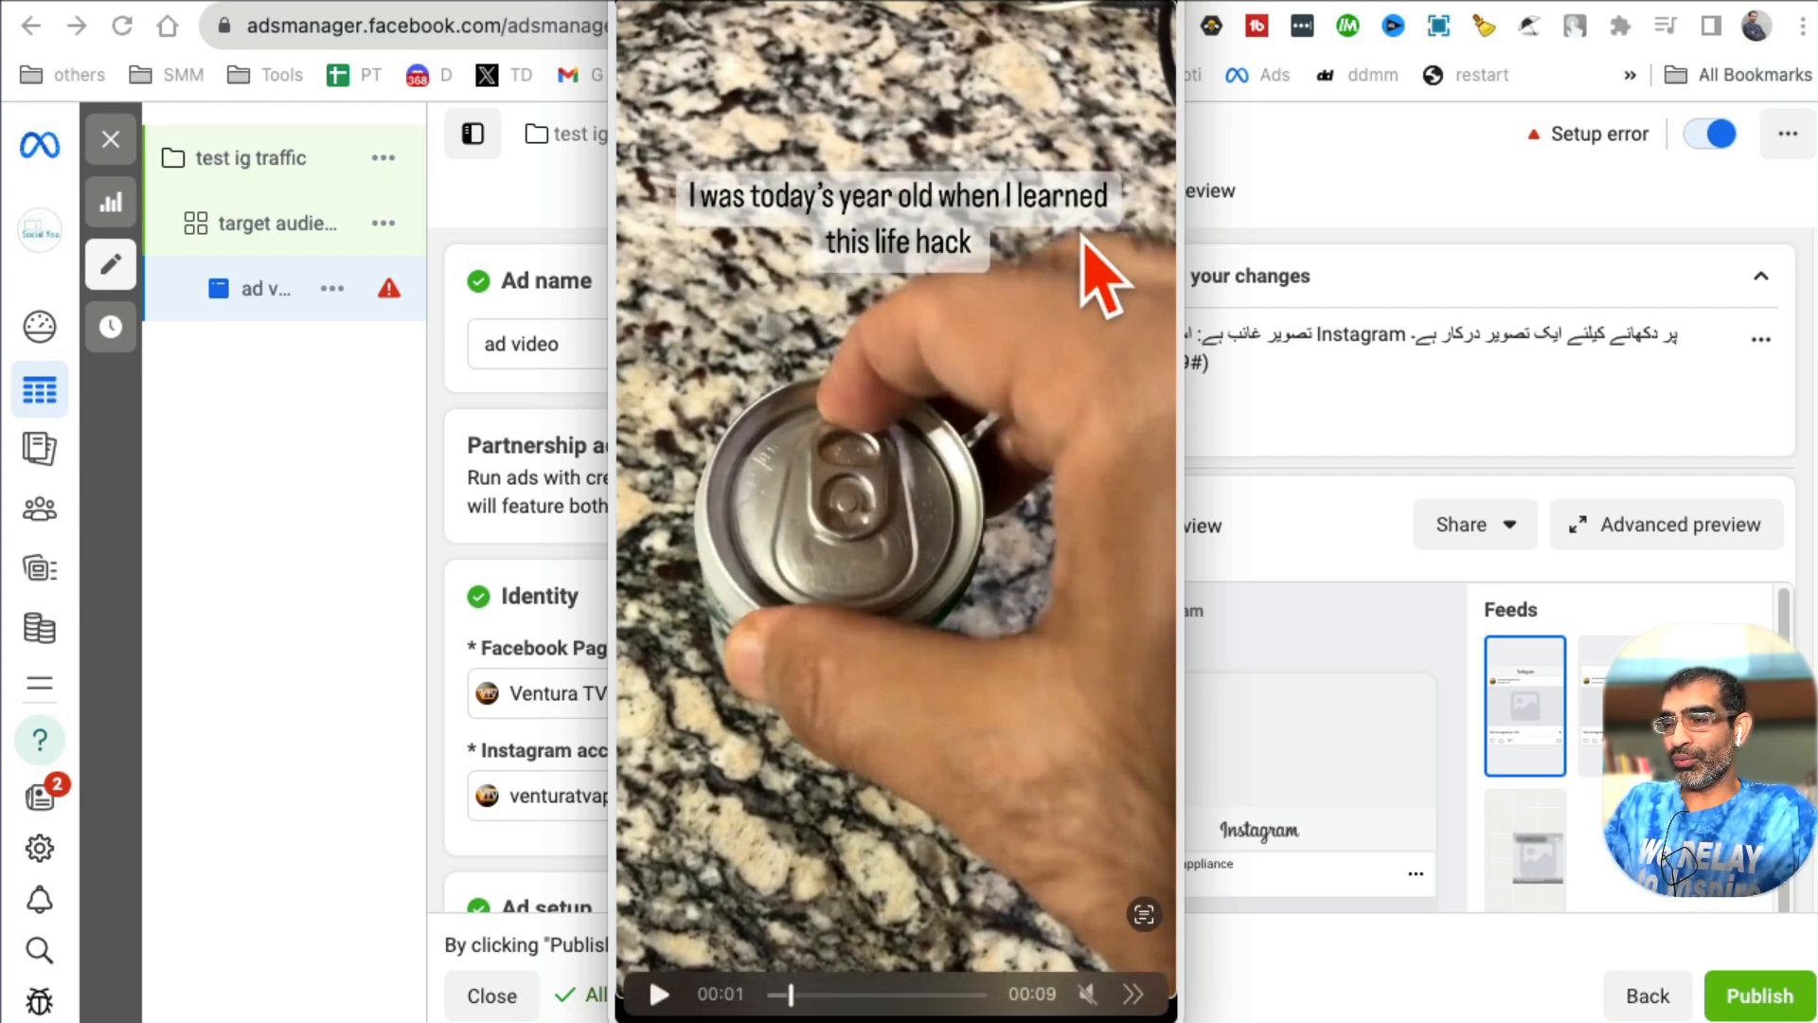
left_click(794, 994)
left_click_drag(794, 994, 861, 994)
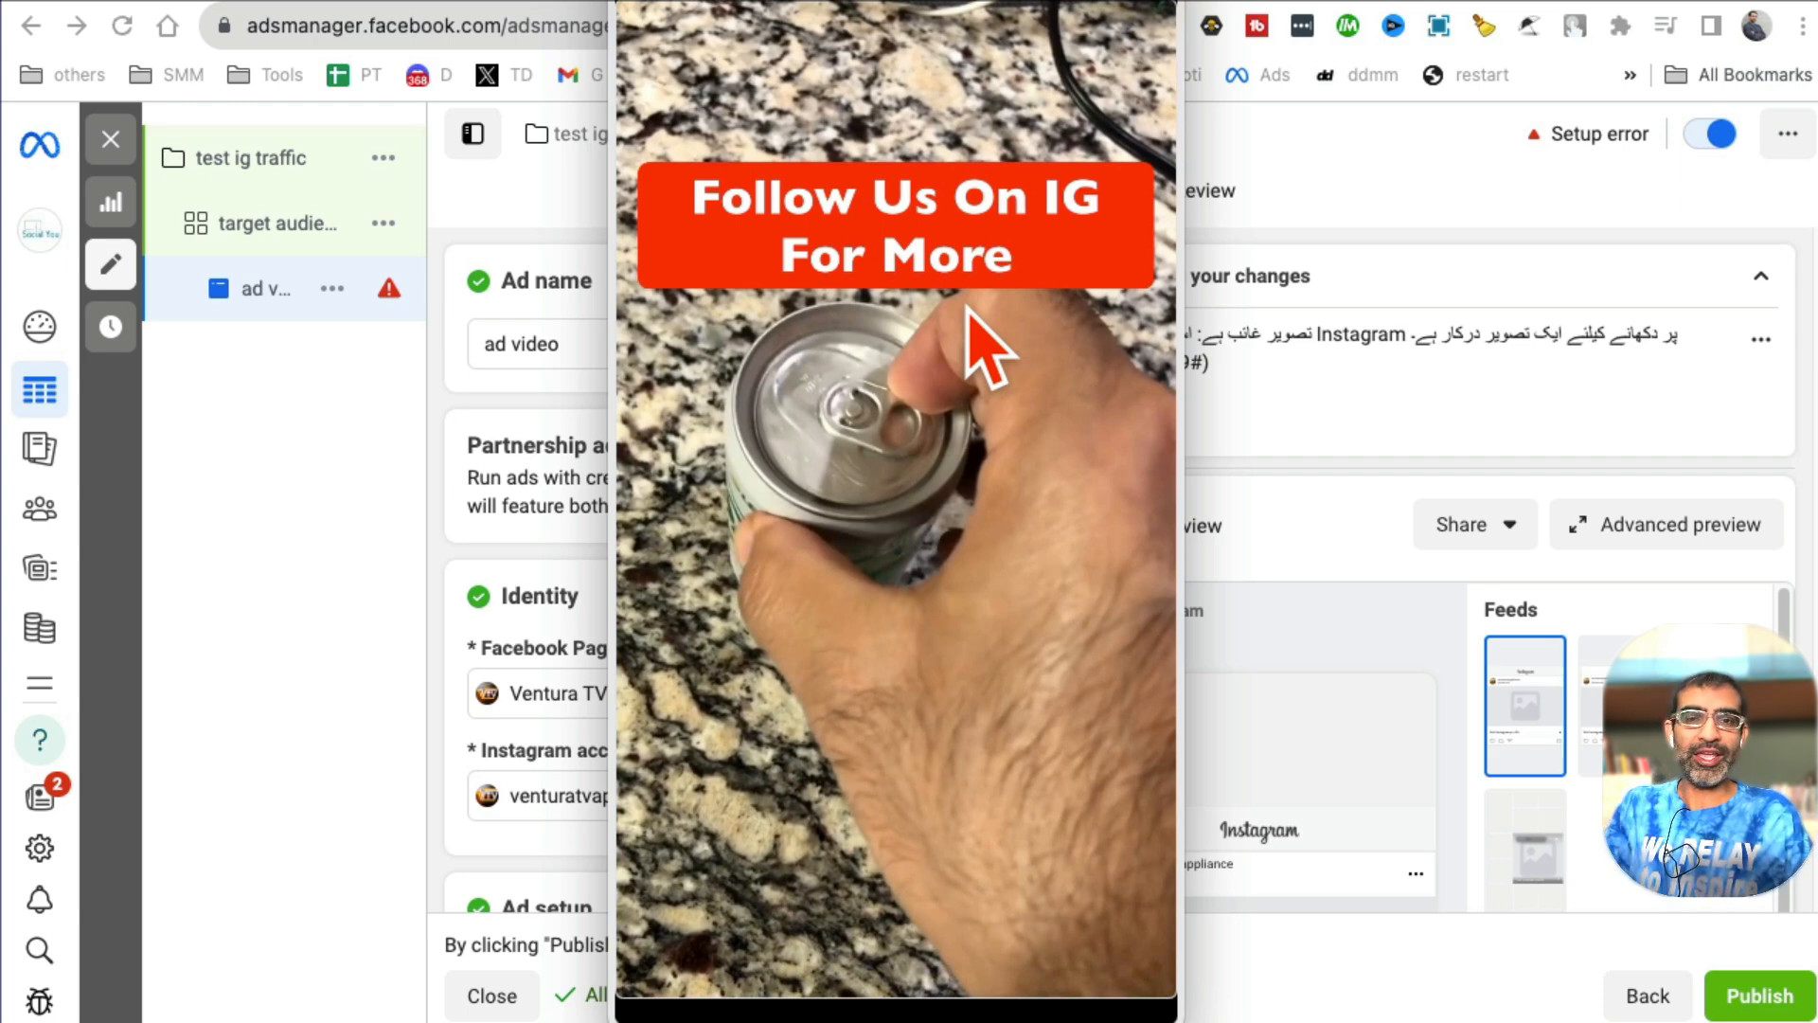
mouse_move(864, 469)
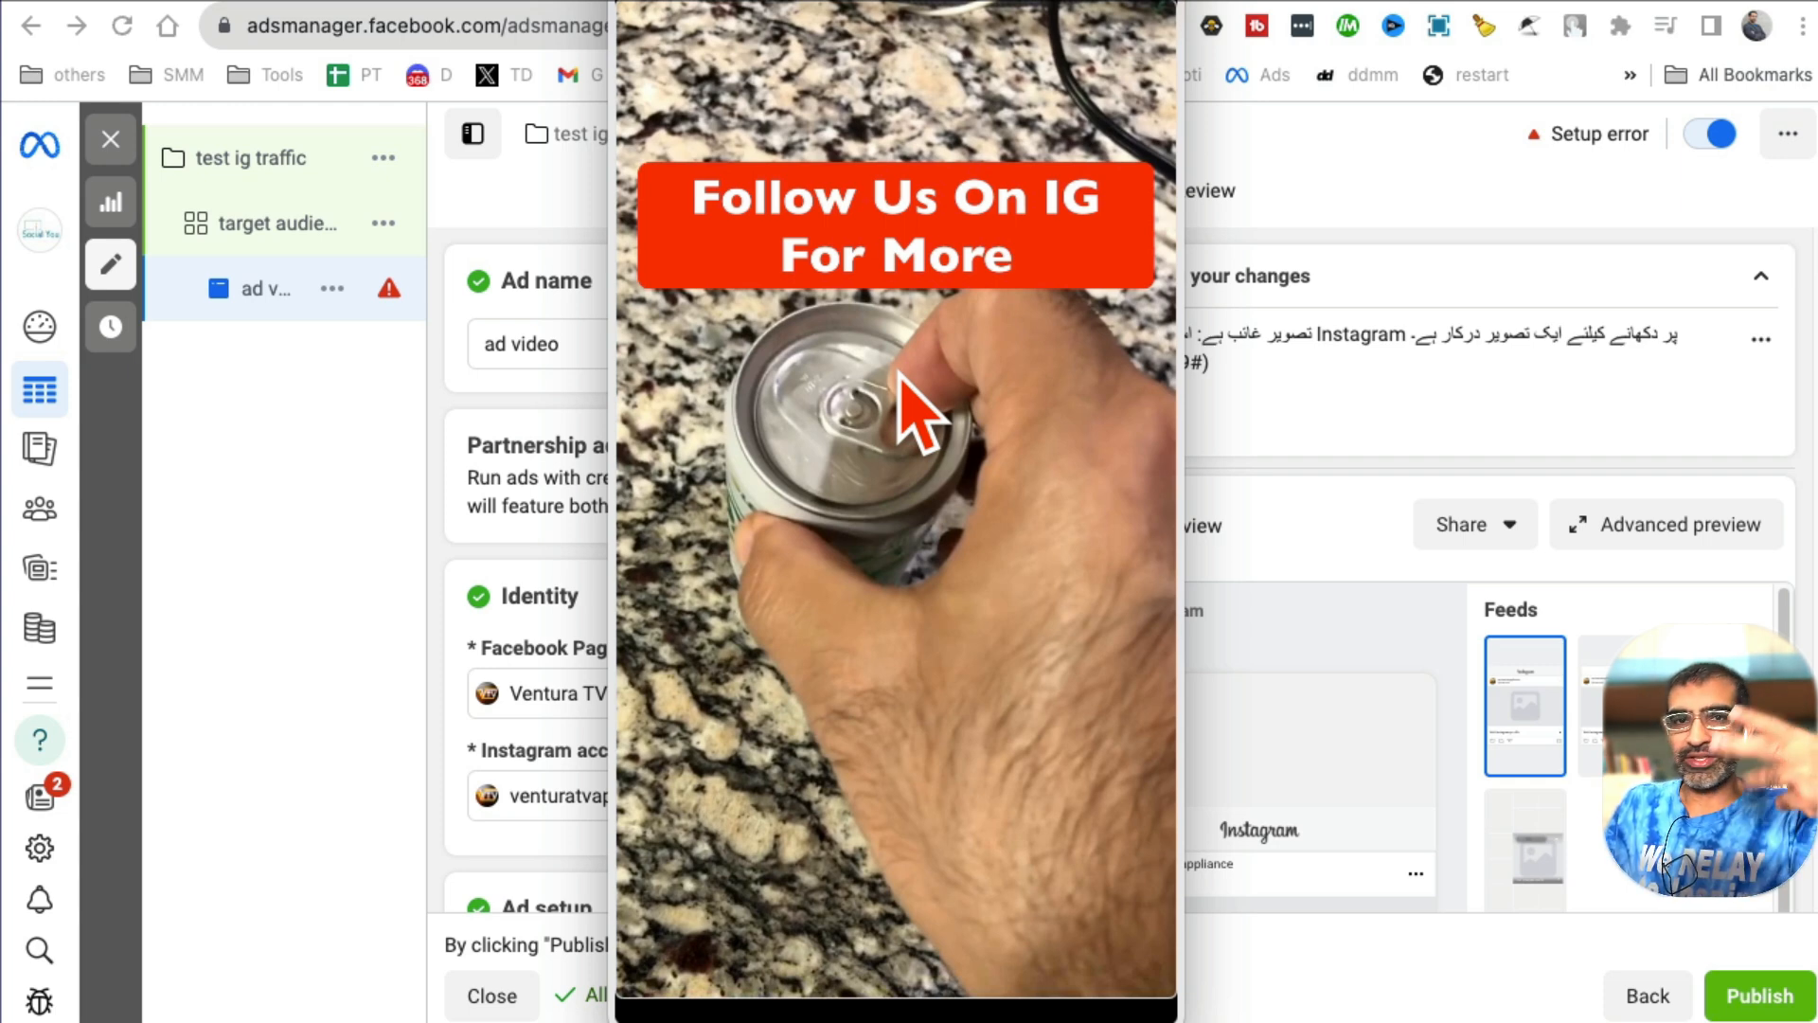
mouse_move(883, 1005)
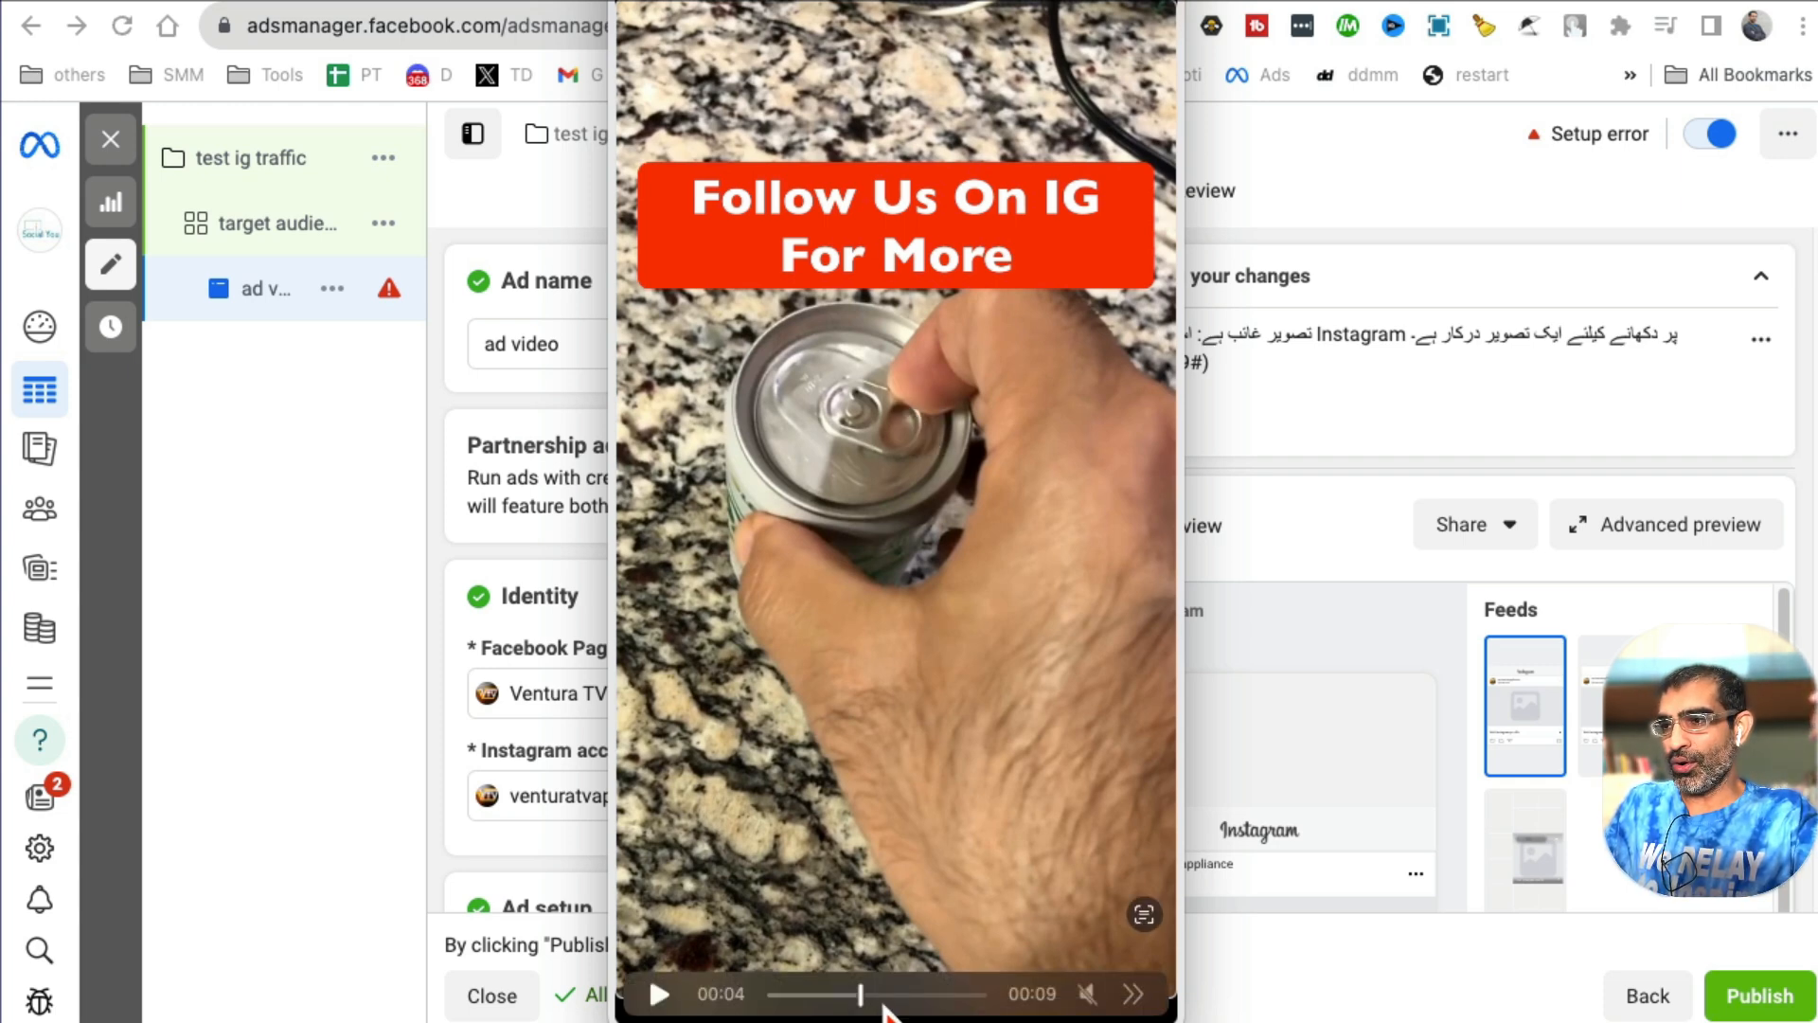
left_click_drag(864, 997, 1058, 1012)
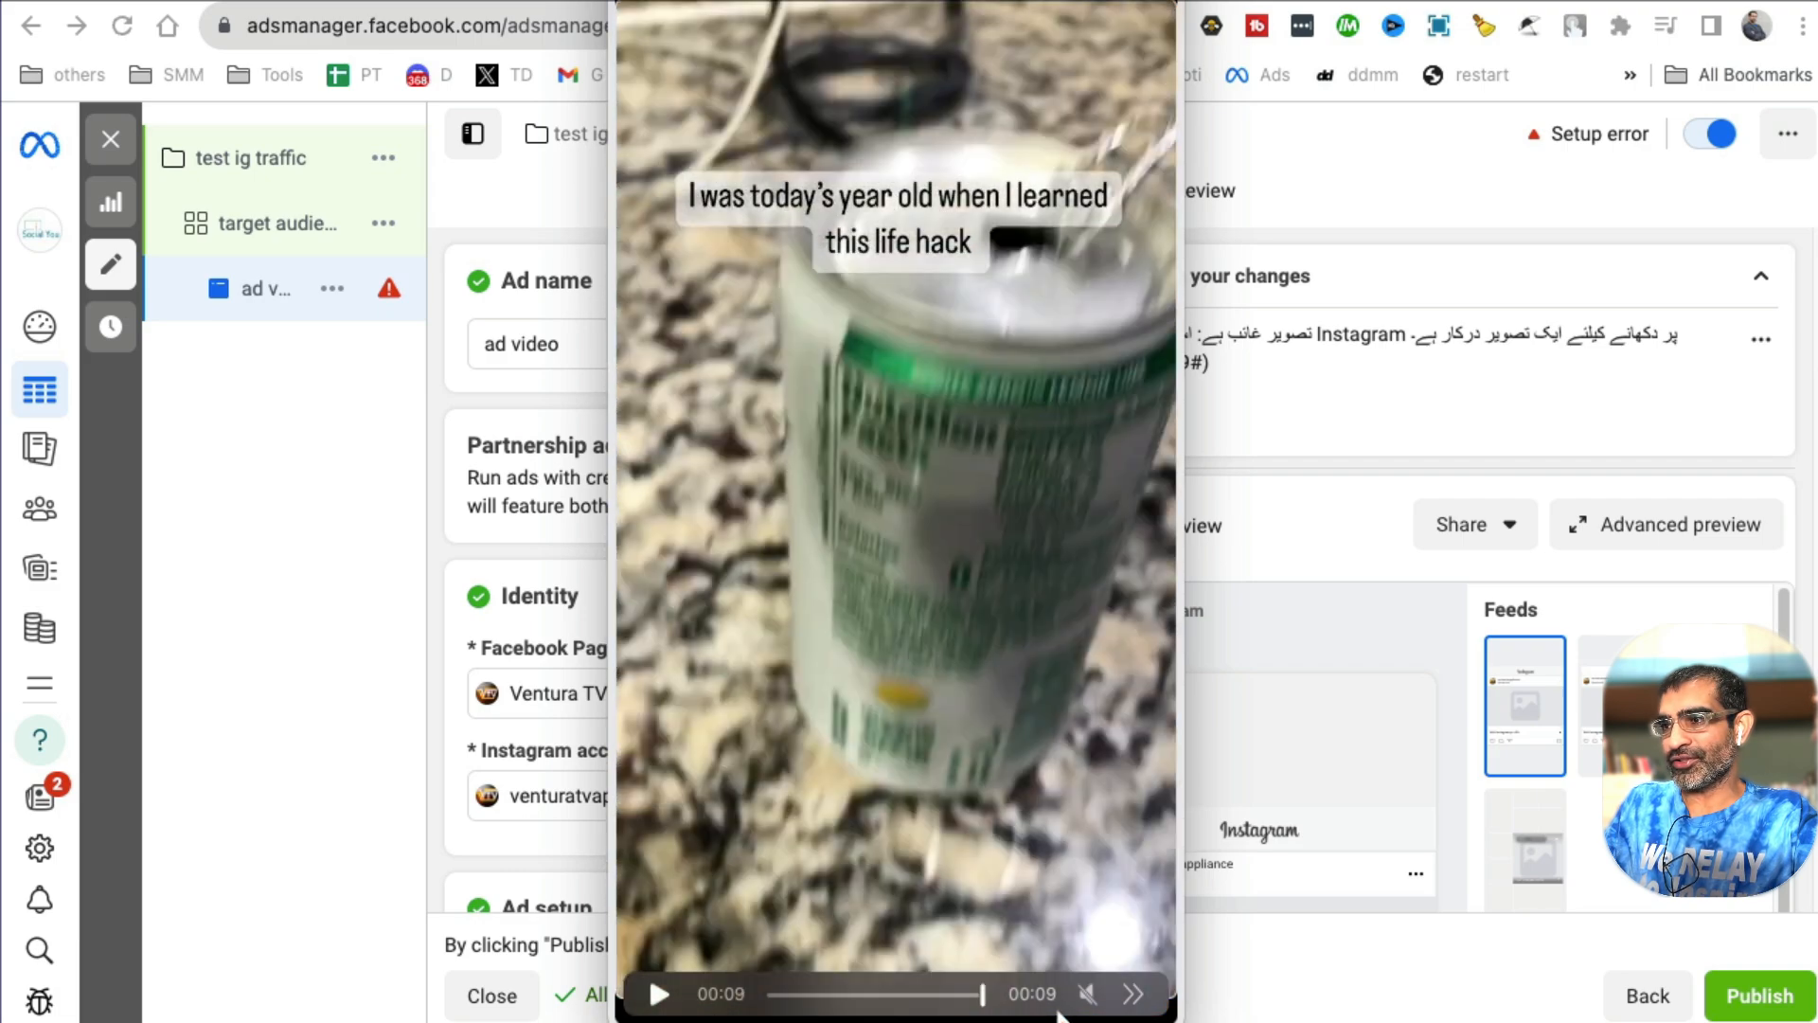
left_click(653, 11)
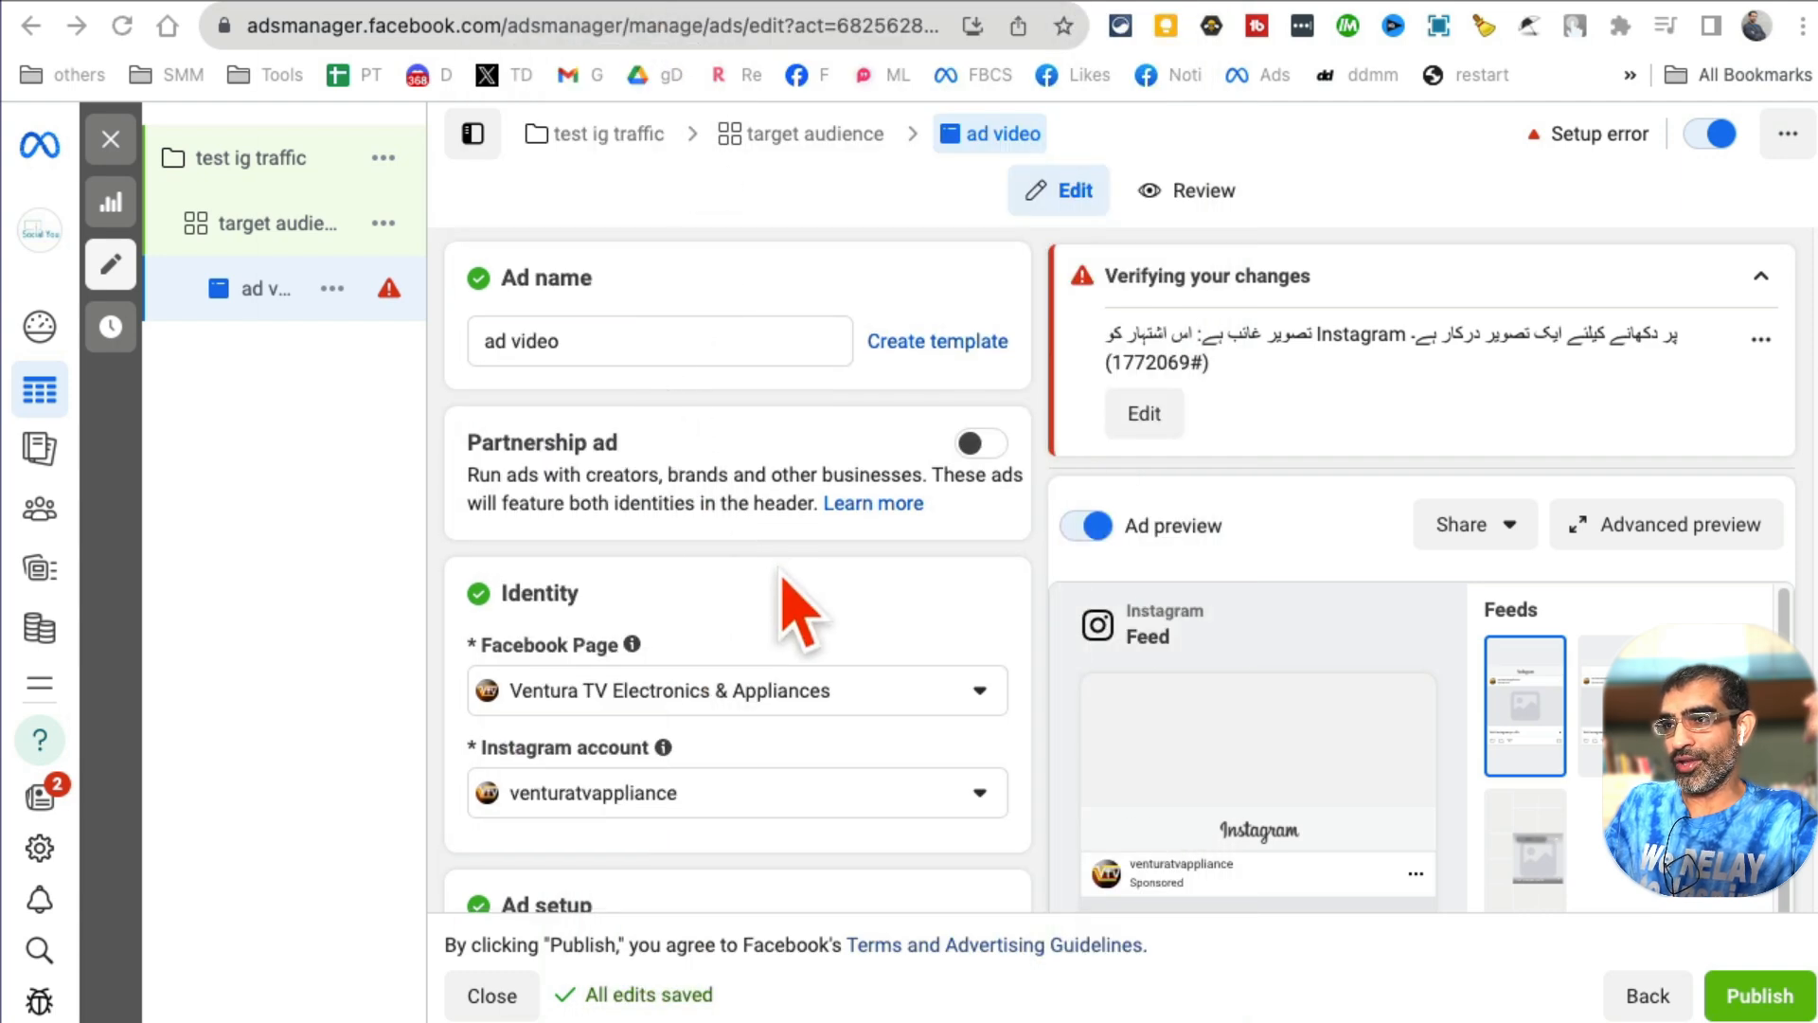
Step: Check the ad's Facebook Page and Instagram account, and keep the ad setup on Create ad
scroll(781, 530, "down", 3)
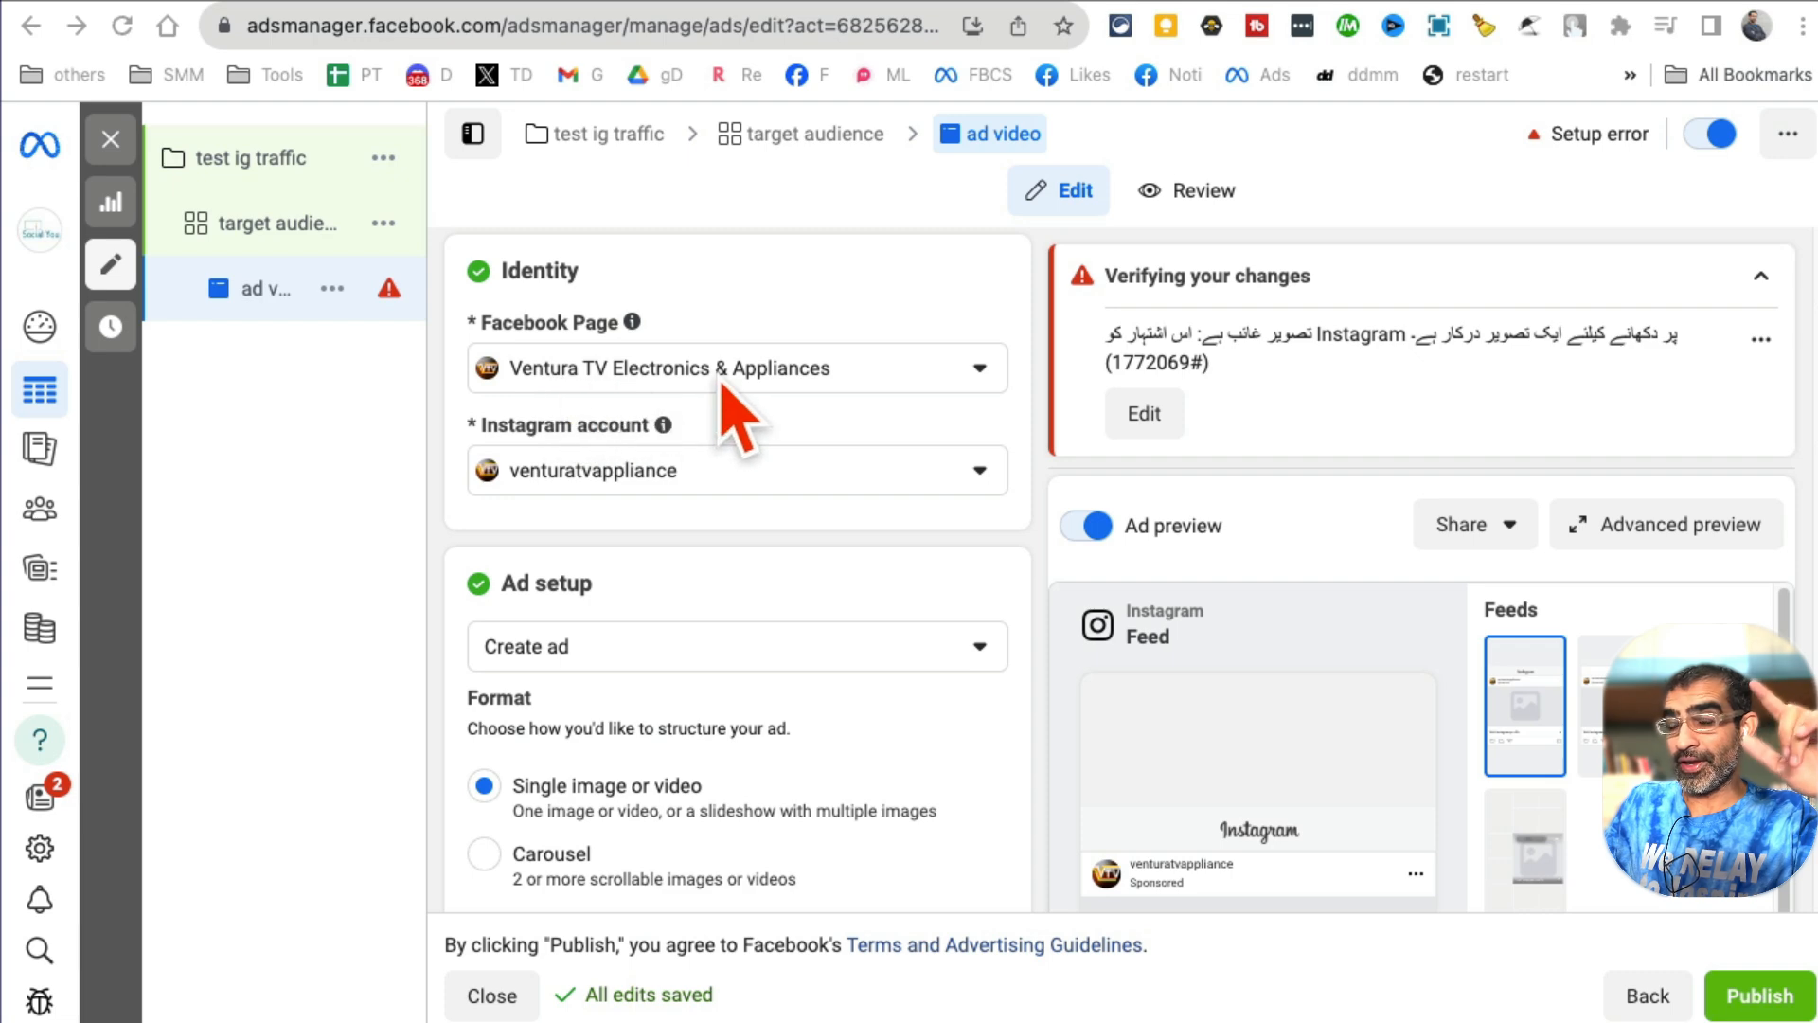
left_click(744, 472)
left_click(744, 589)
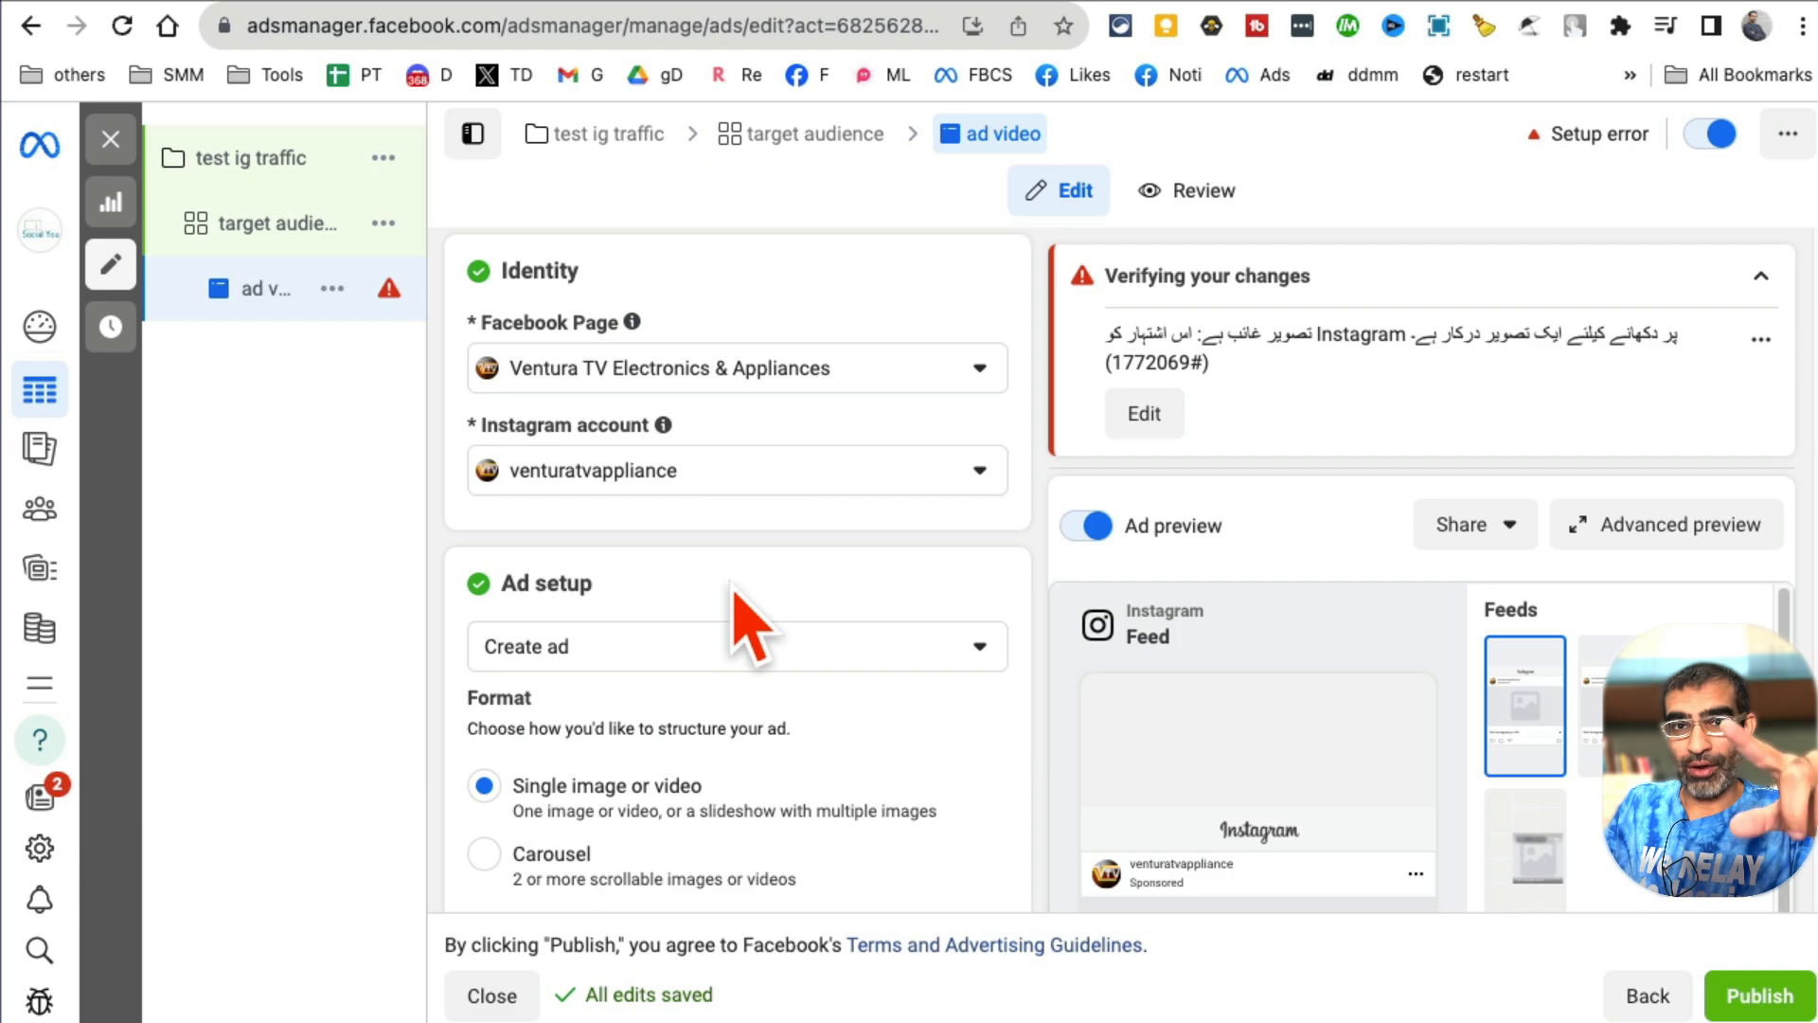
scroll(919, 620, "down", 4)
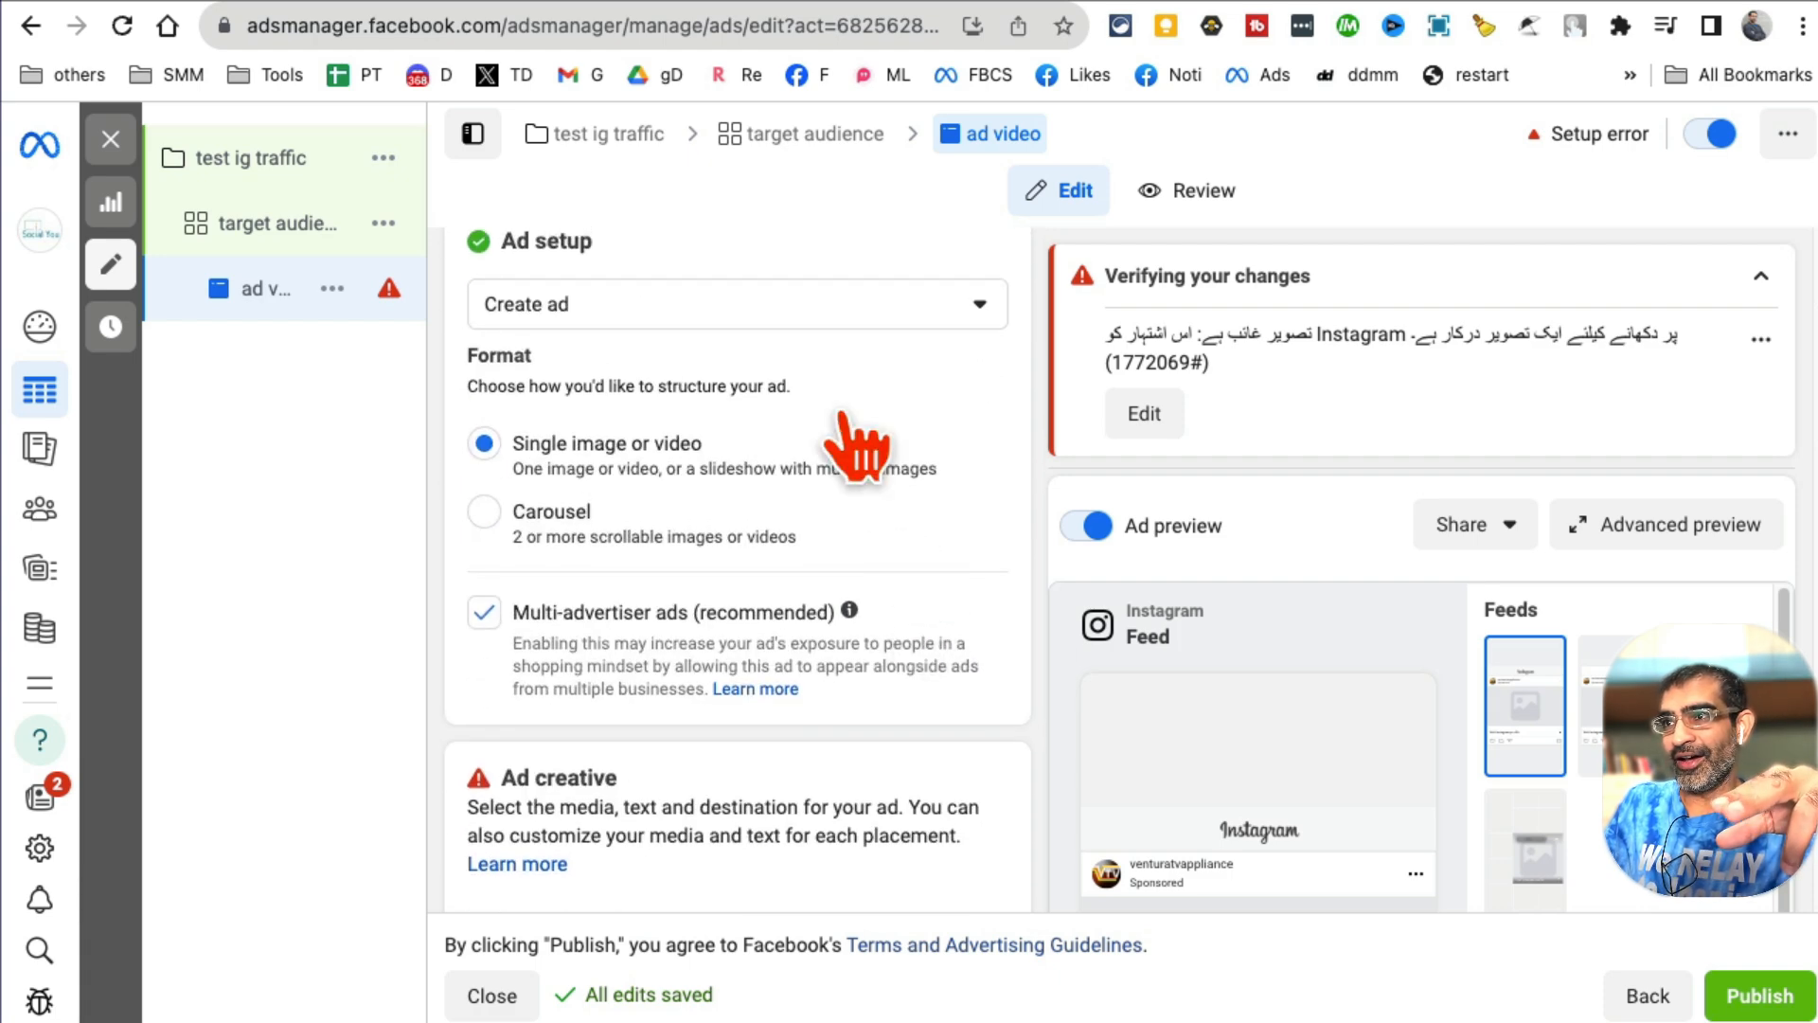
left_click(744, 322)
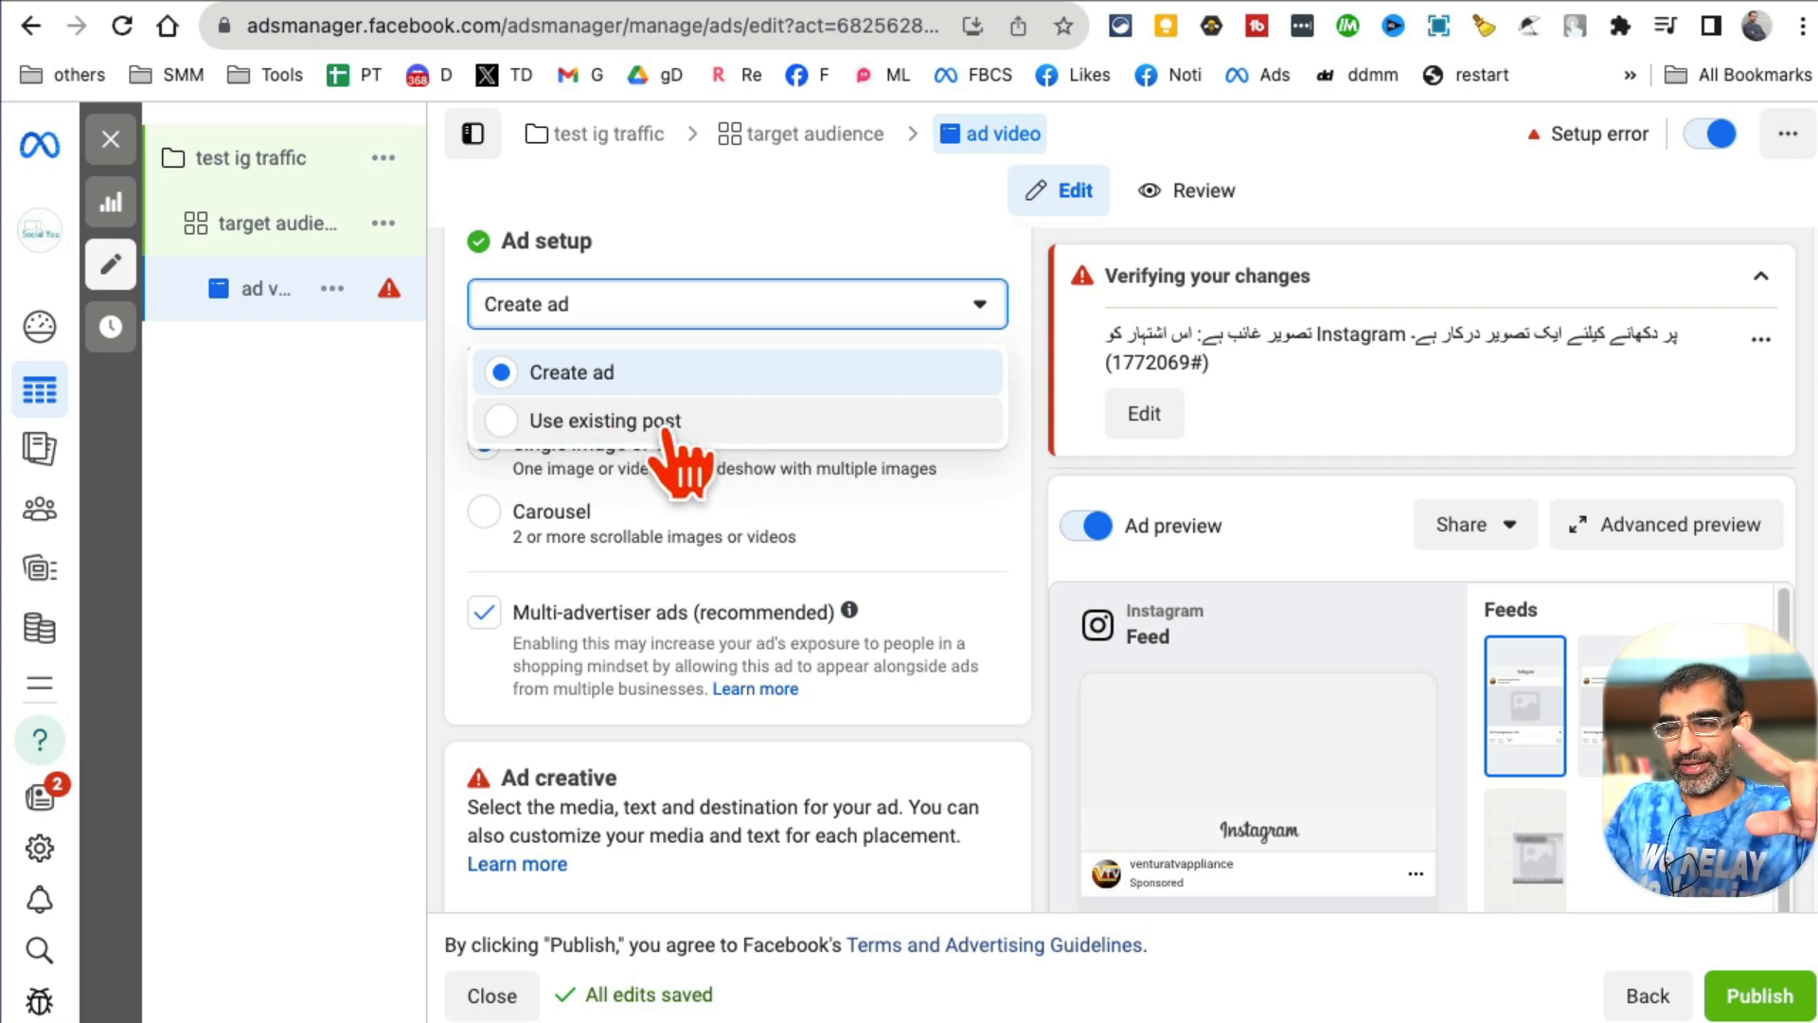
left_click(585, 379)
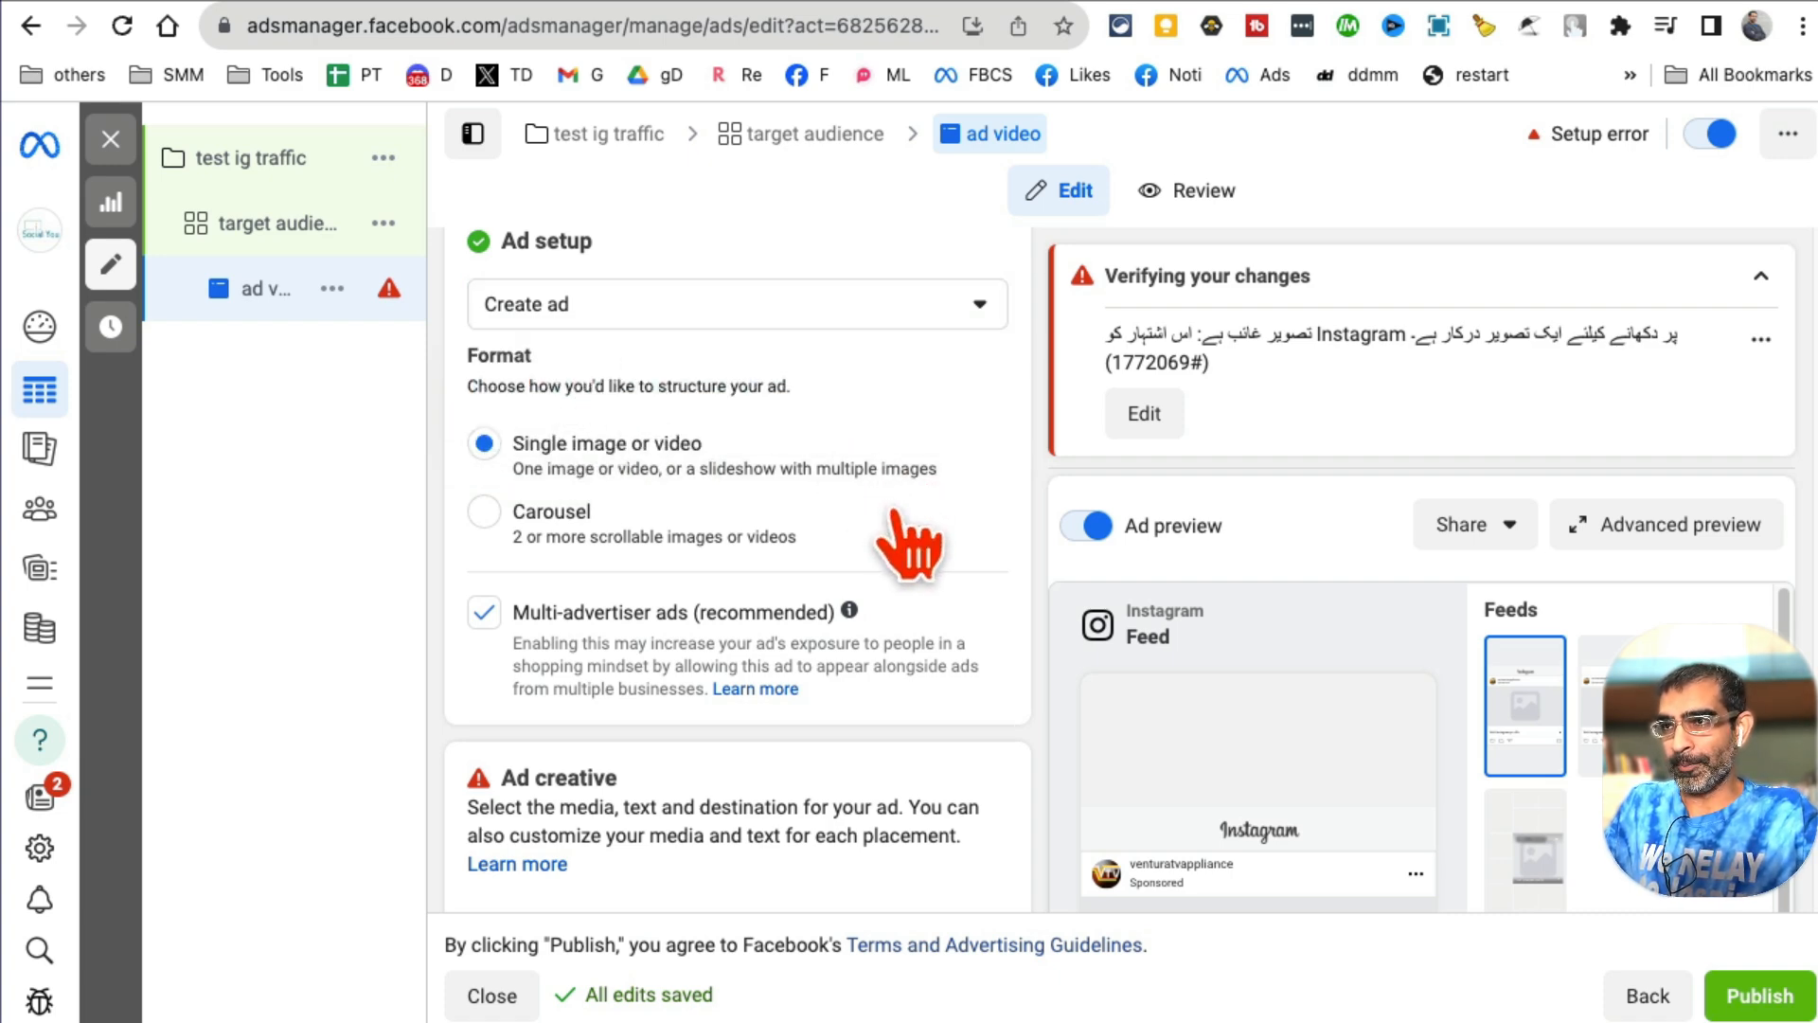
Step: Add the account video vtv ig reel 2.mp4 as the ad creative's media
scroll(904, 535, "down", 2)
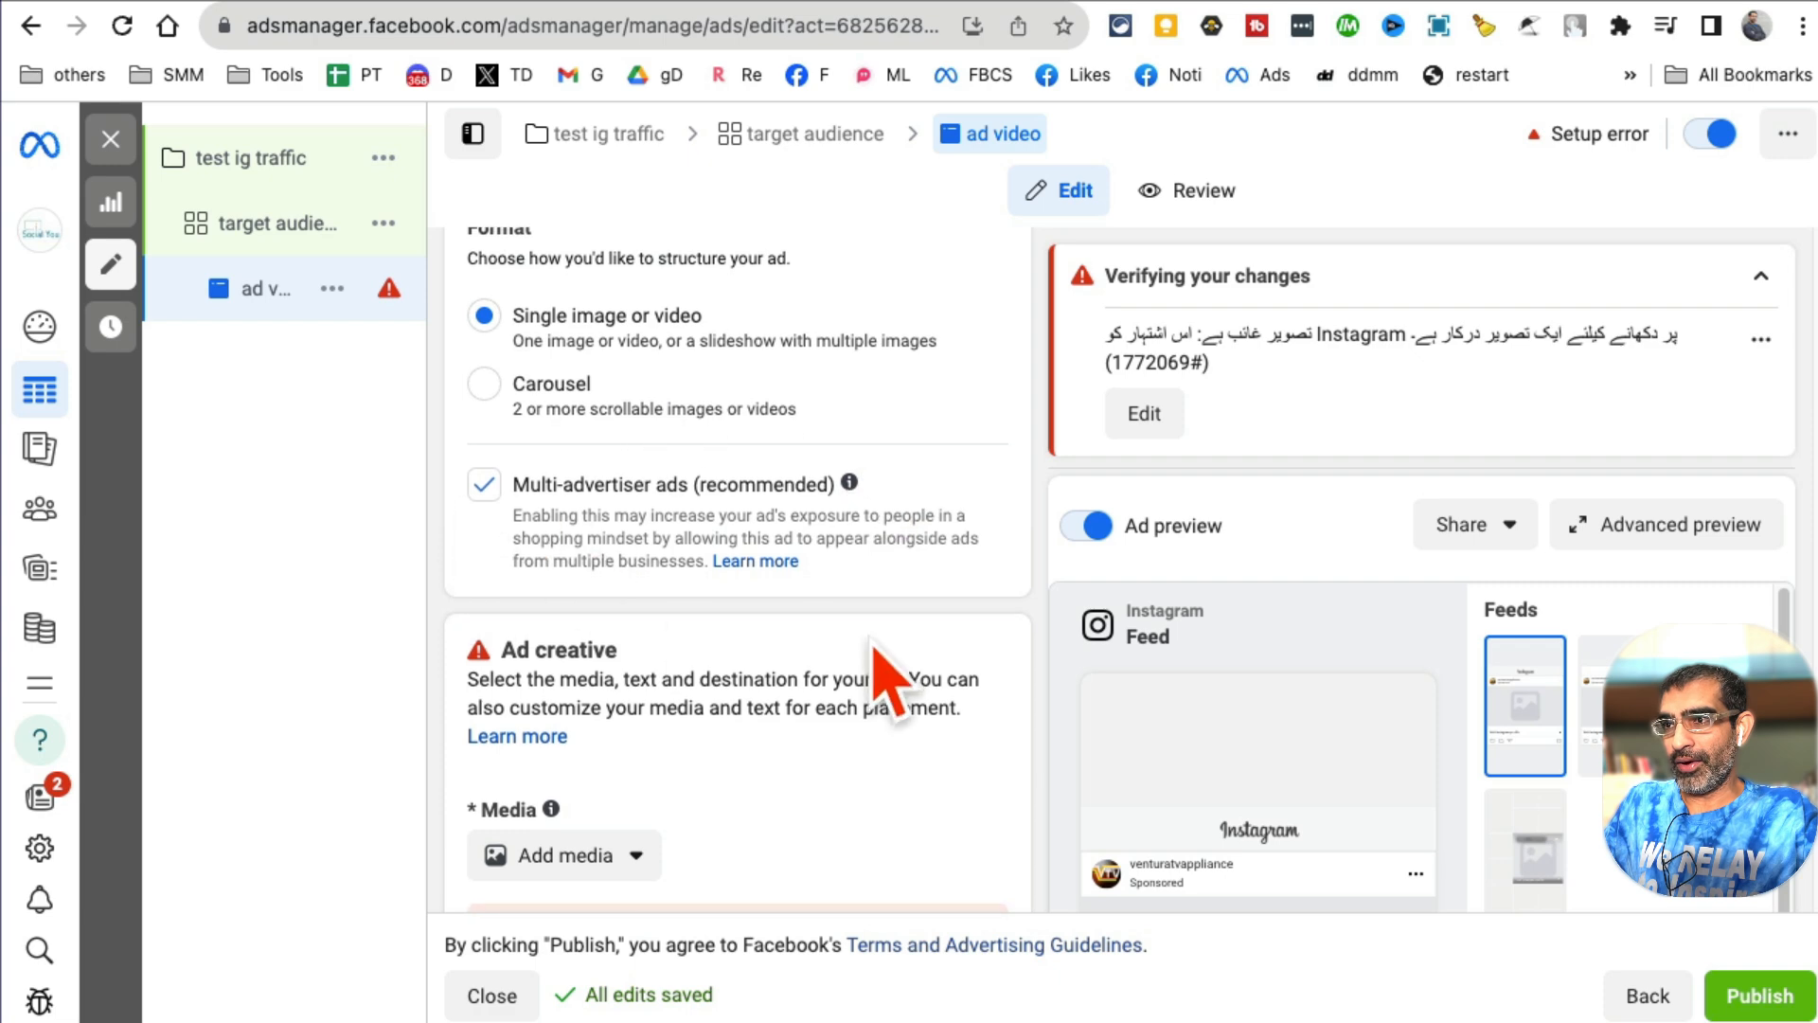
scroll(884, 792, "down", 3)
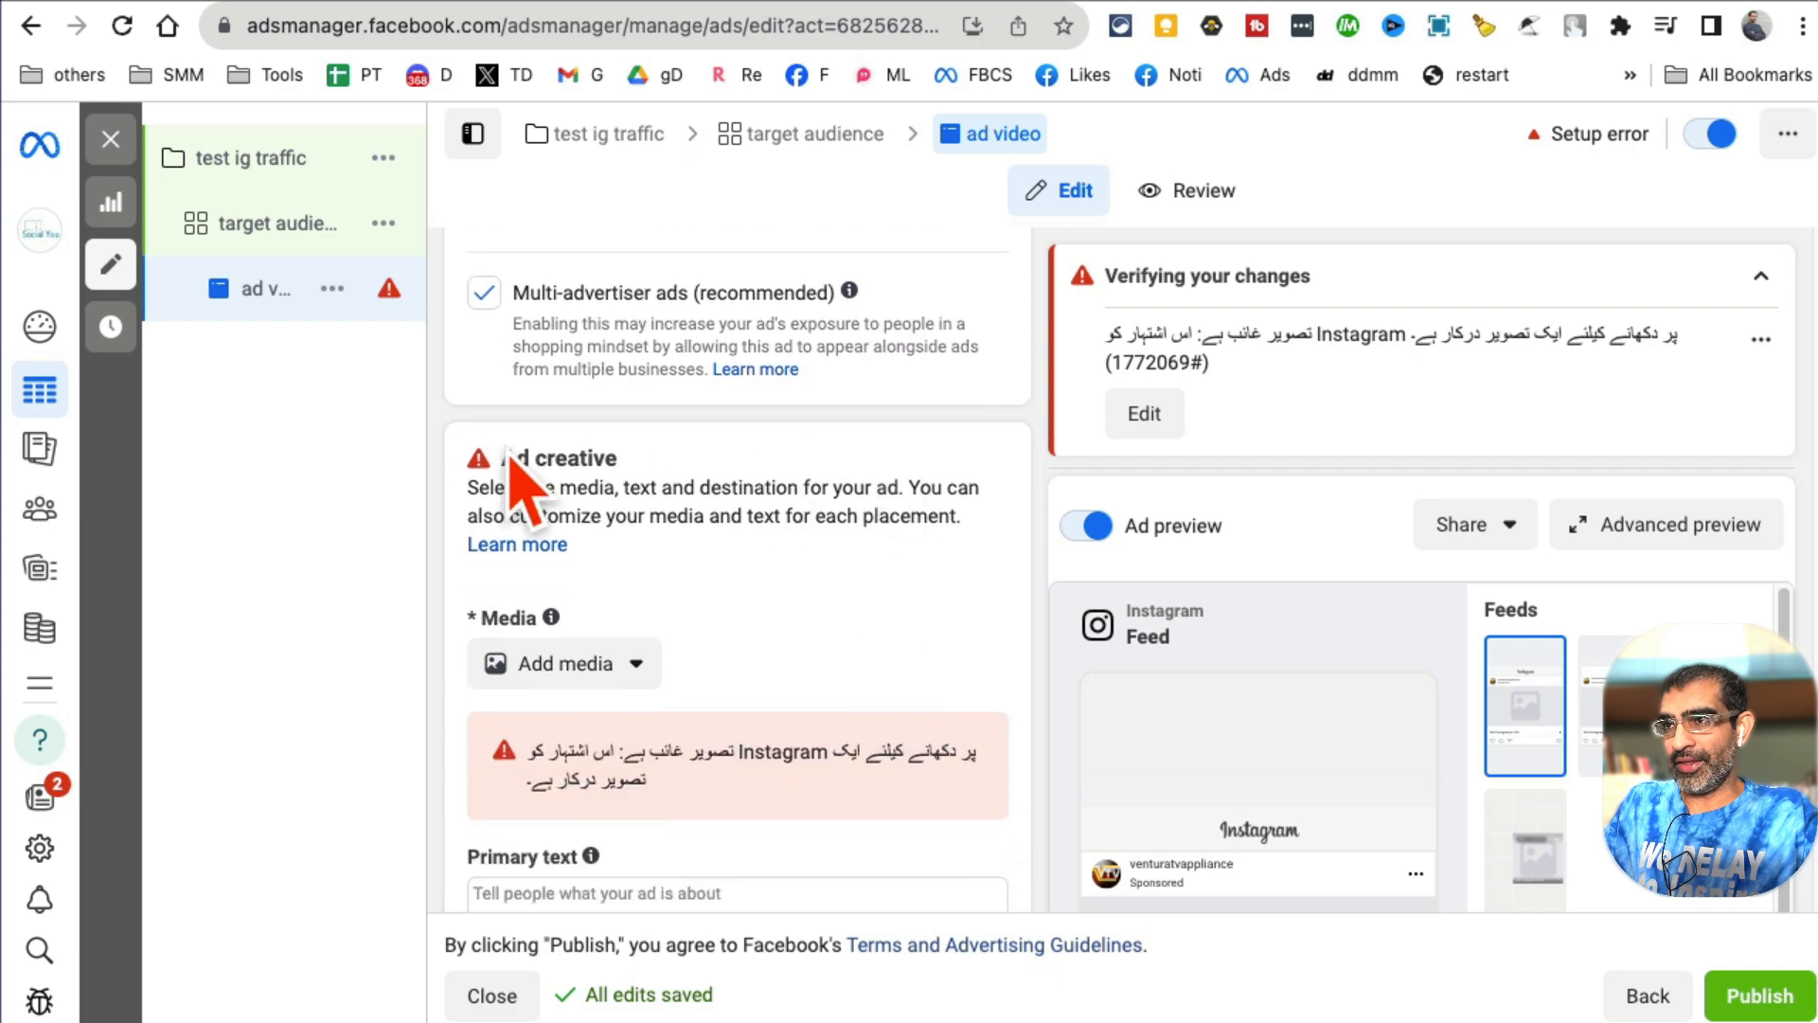
left_click(610, 664)
left_click(573, 777)
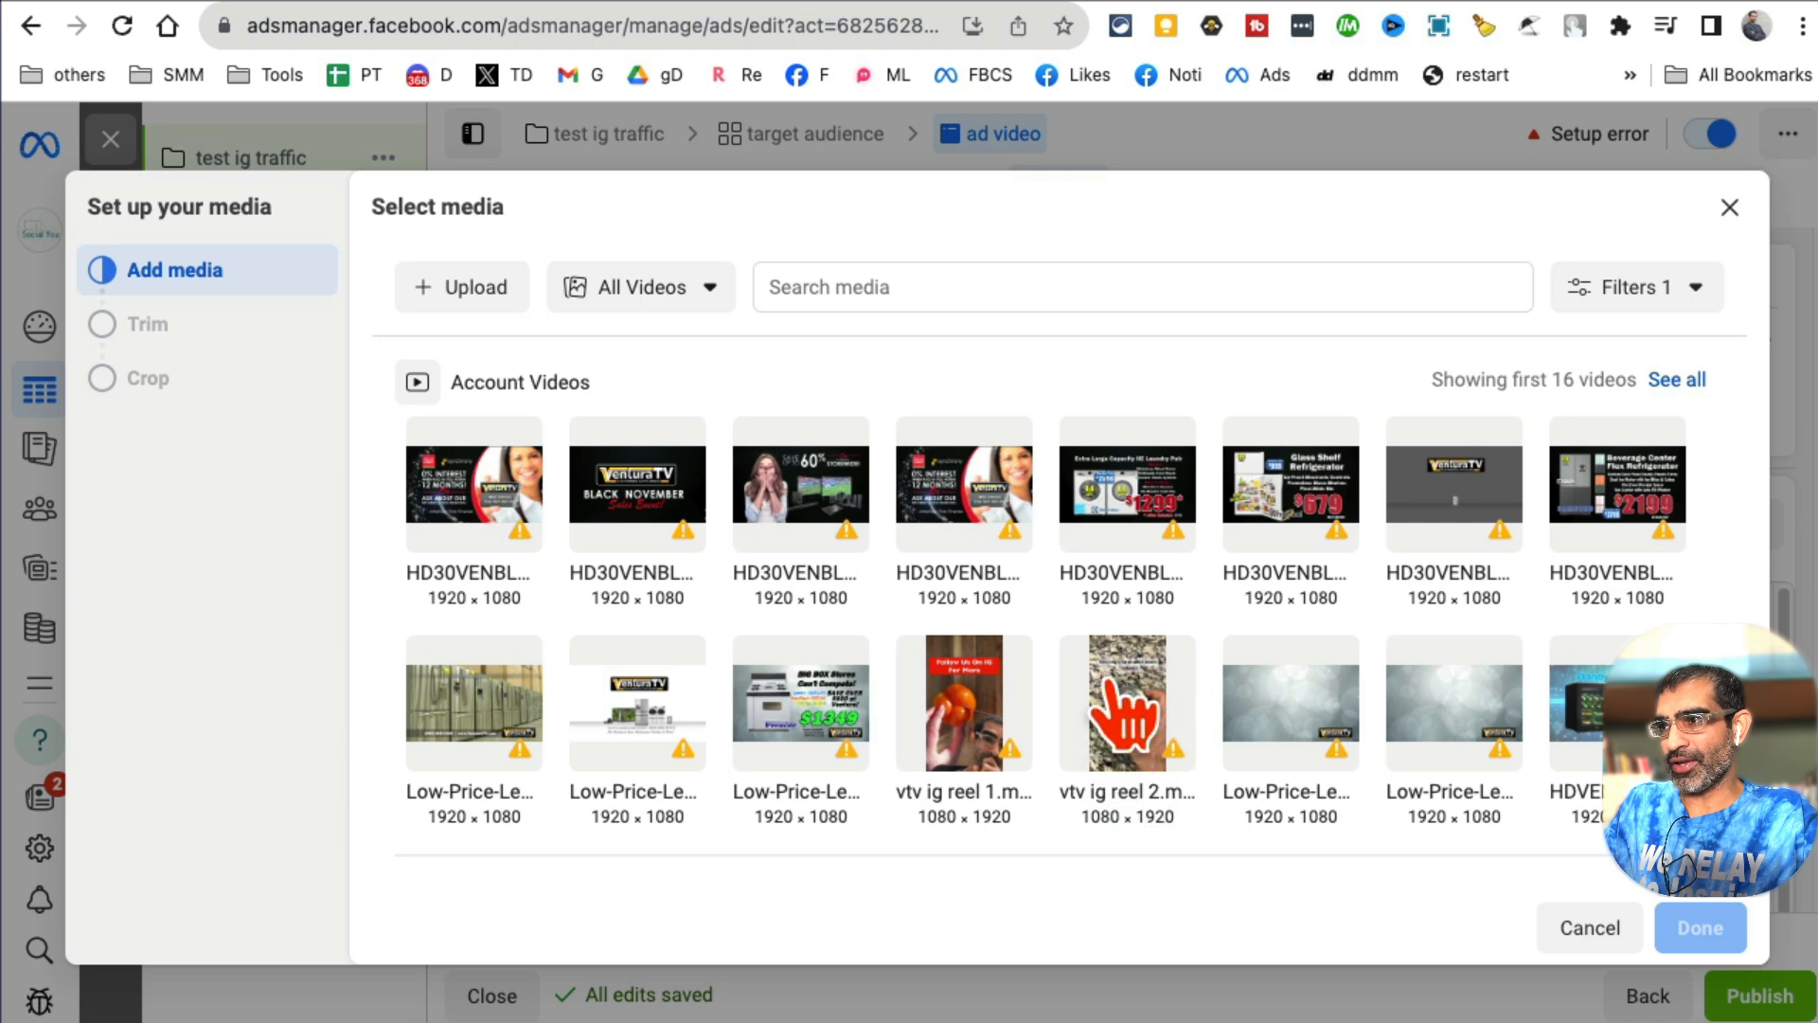
left_click(1145, 692)
left_click(1701, 927)
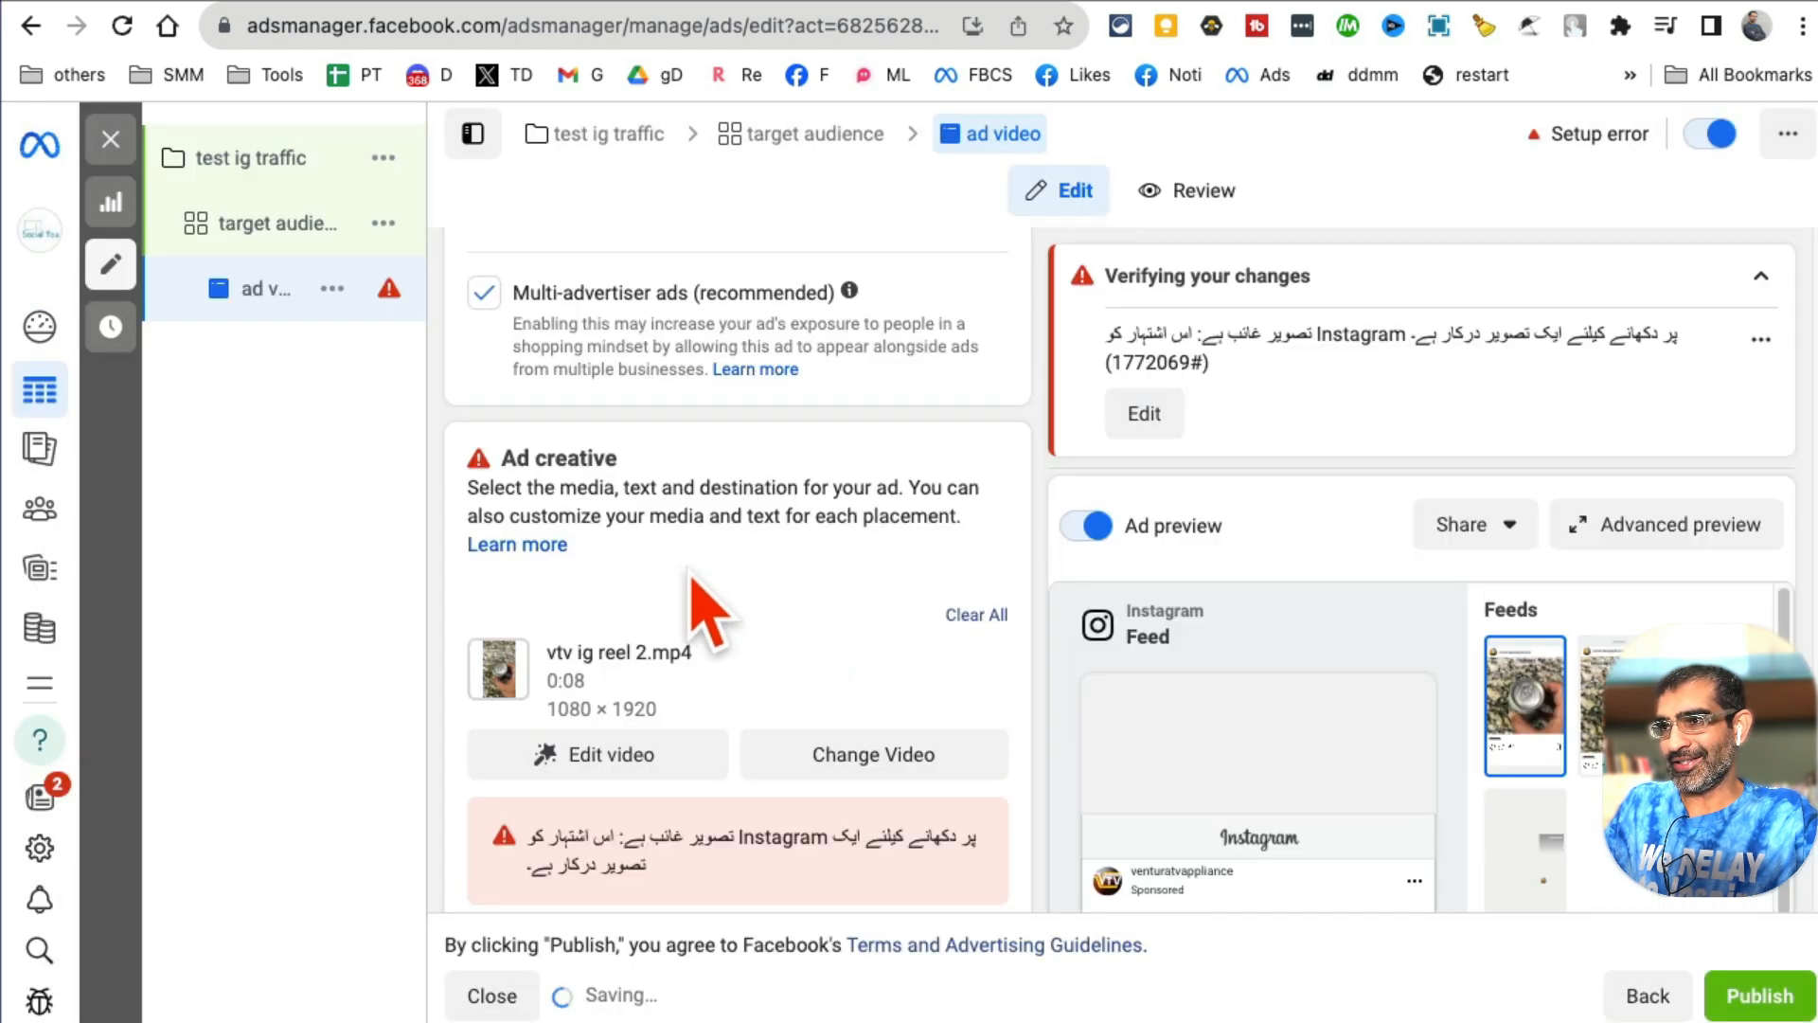
Step: Enter "follow us for the latest kitchen hacks" as the ad's primary text
scroll(748, 654, "down", 4)
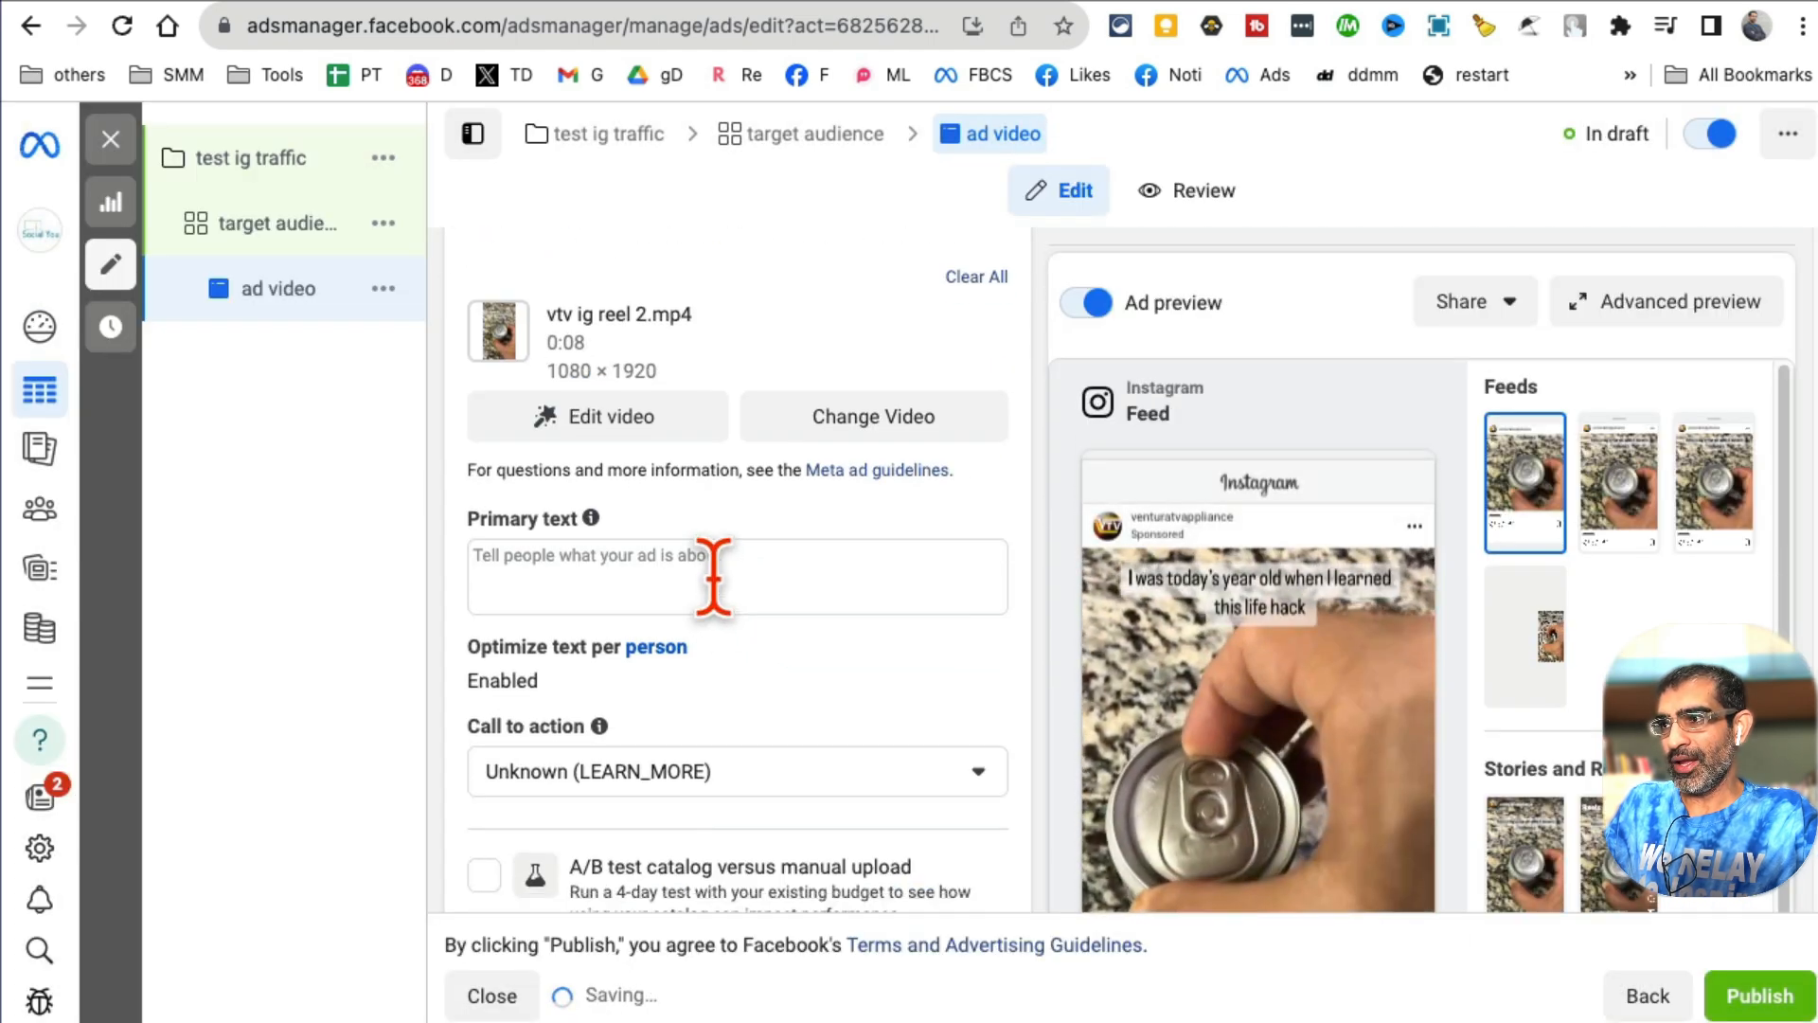
left_click(713, 576)
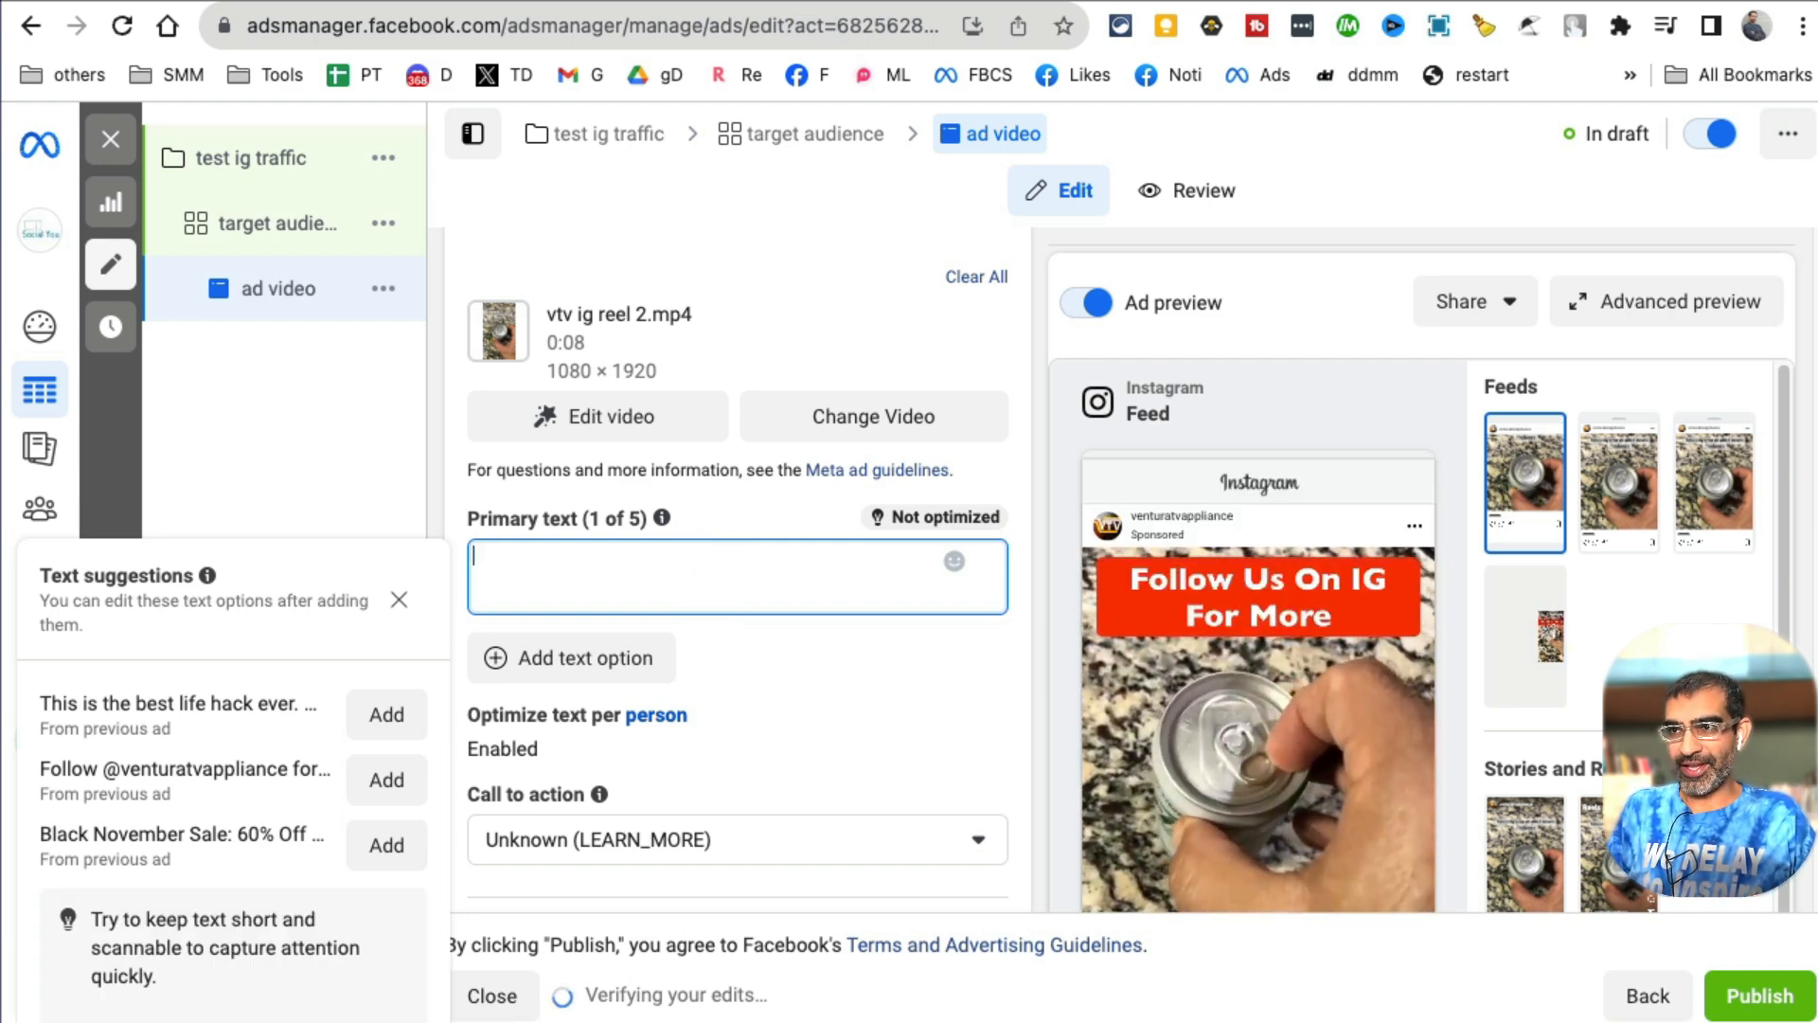
type("follow us for the latest kitchen hacks")
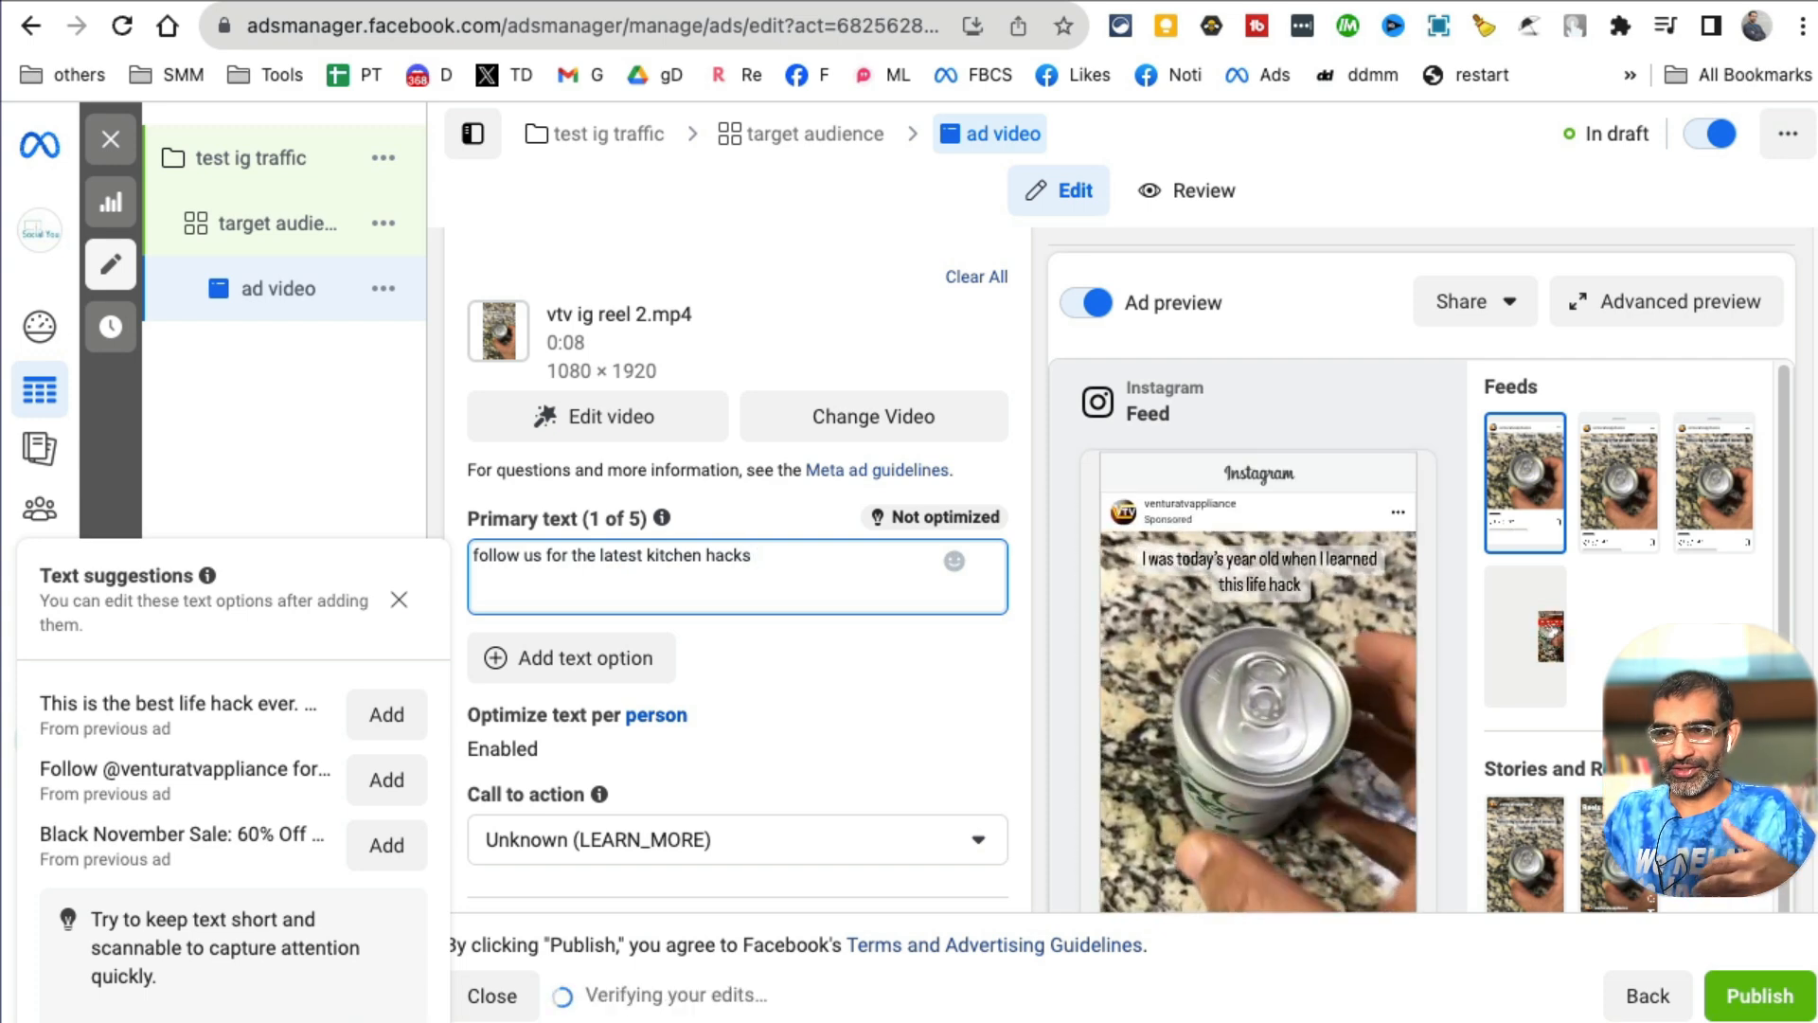
left_click(880, 690)
Step: Set the ad's call to action to Visit Instagram profile
scroll(895, 601, "down", 3)
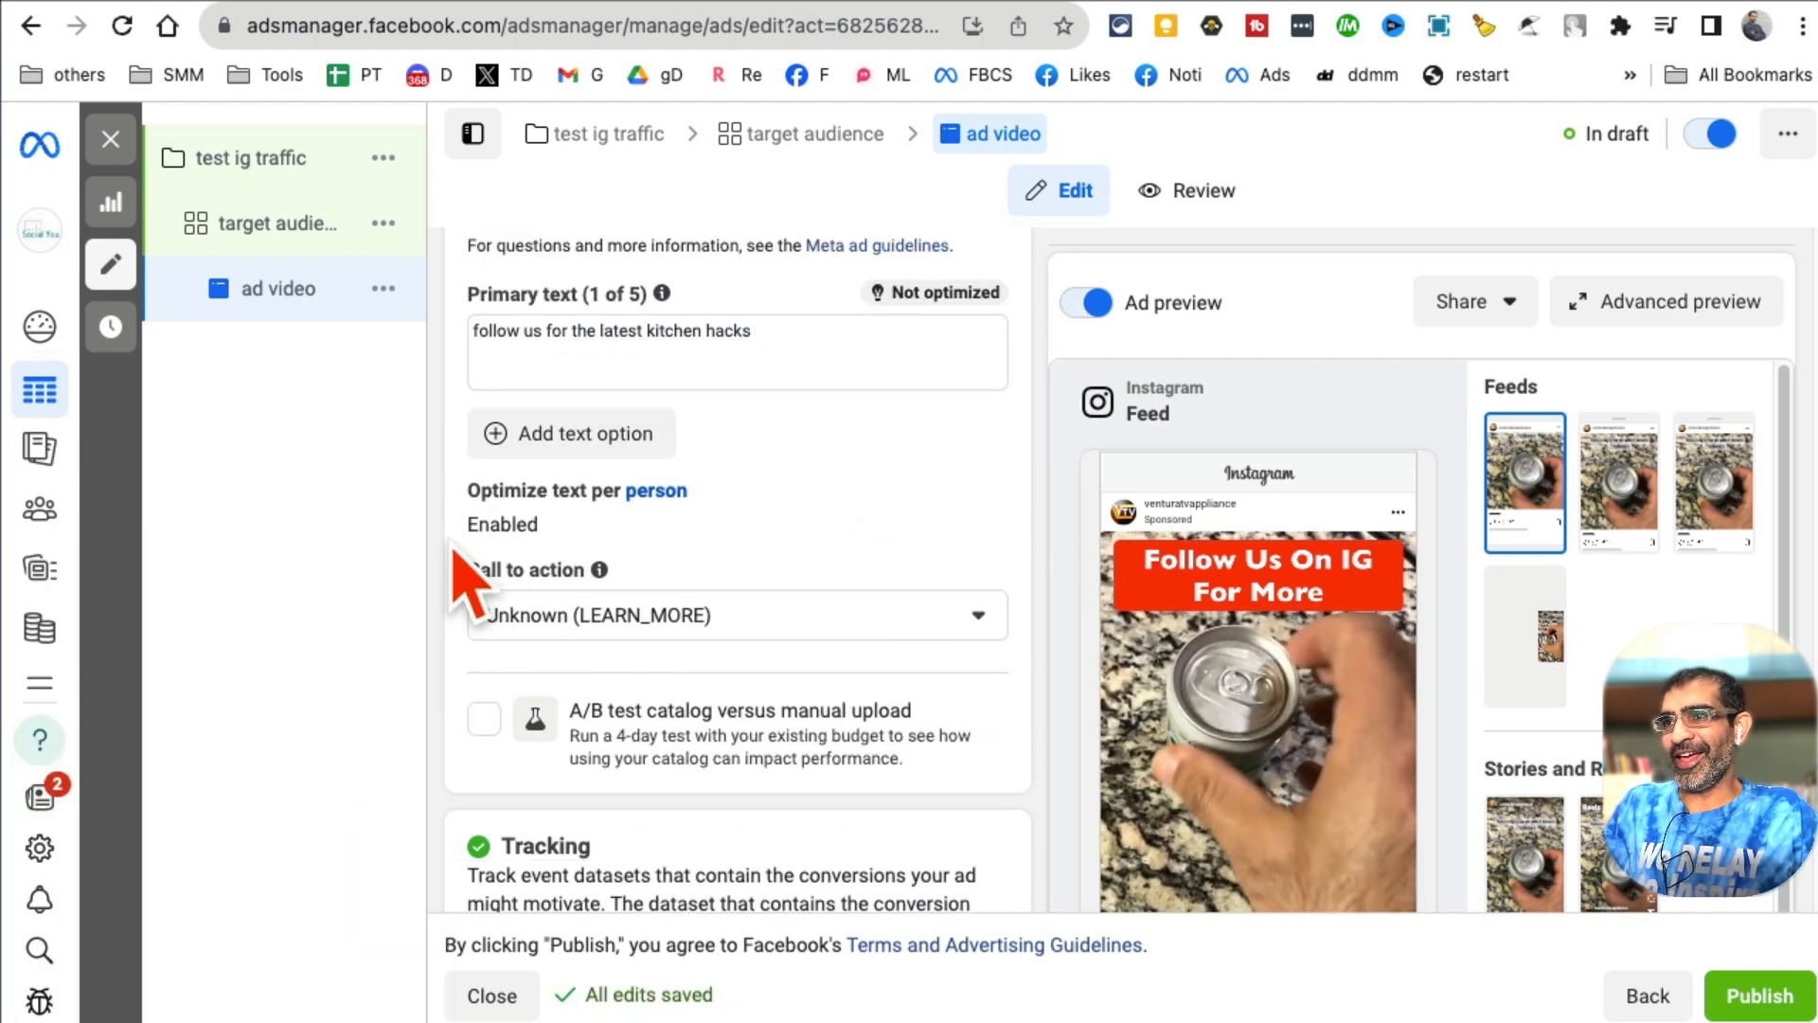
left_click(712, 620)
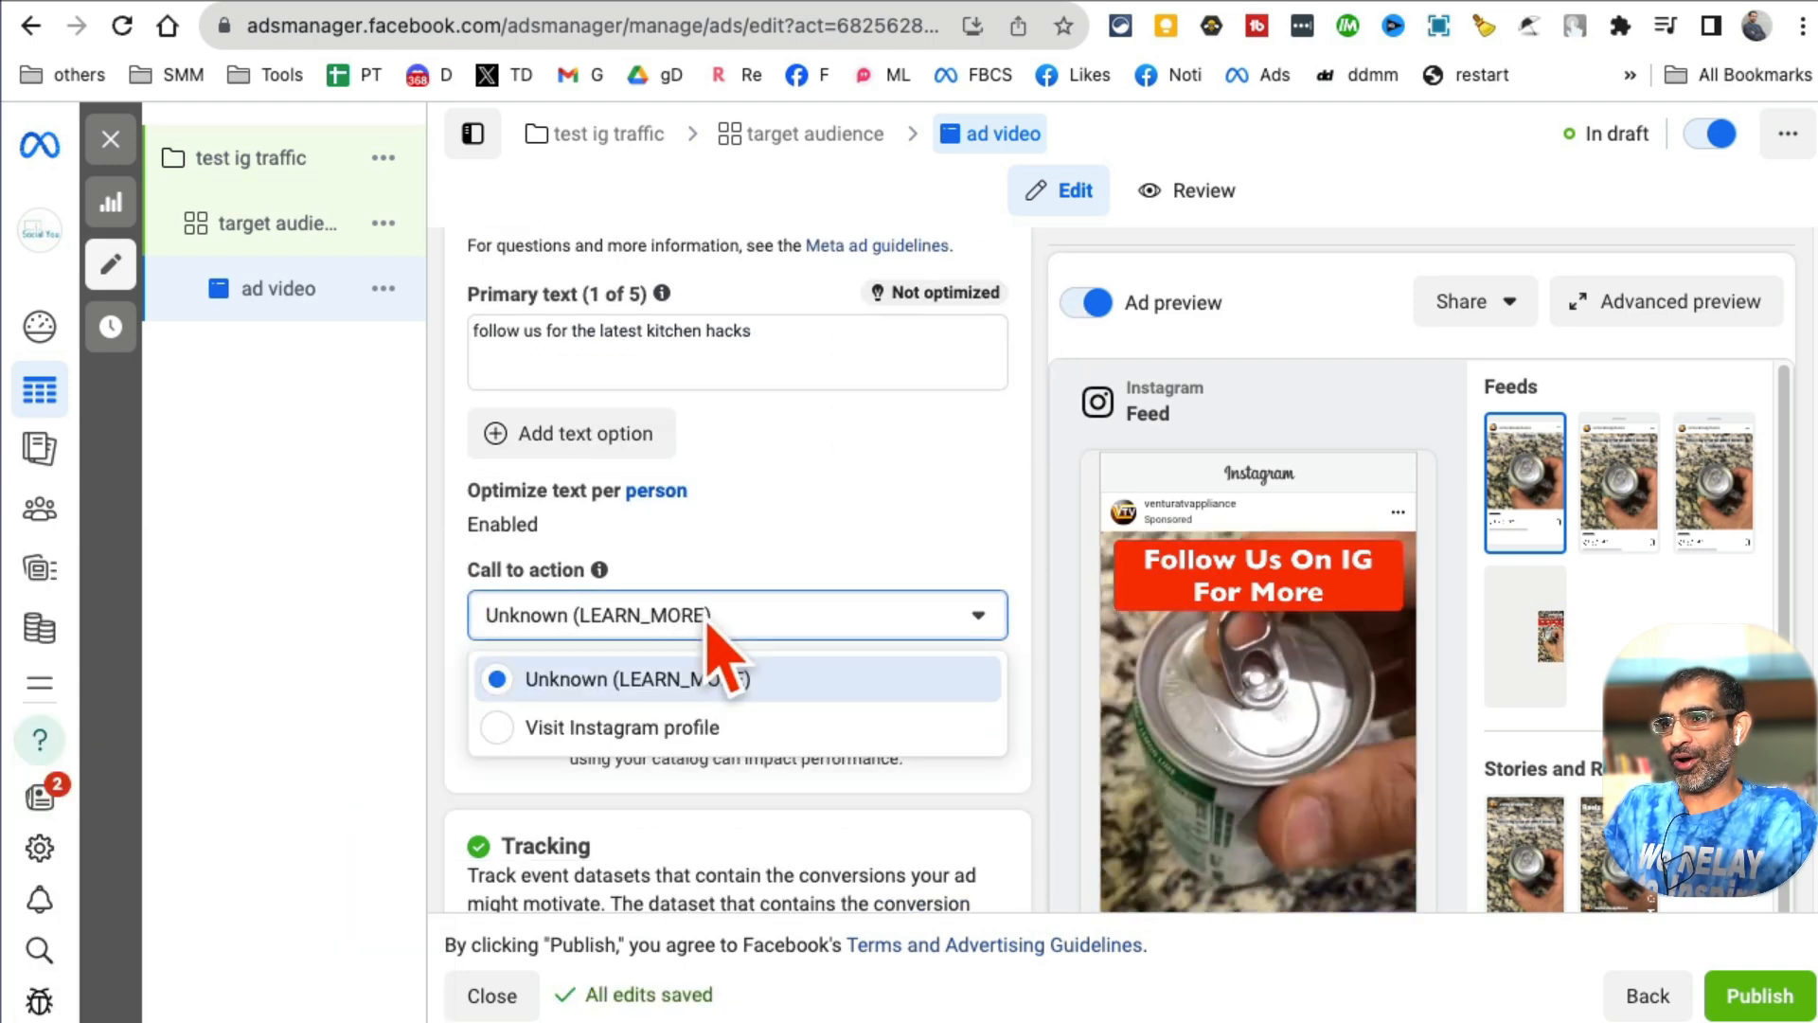
left_click(635, 728)
Step: Review the ad's tracking settings and examine the ad preview for the Instagram feed, Stories and Reels placements
scroll(738, 616, "down", 6)
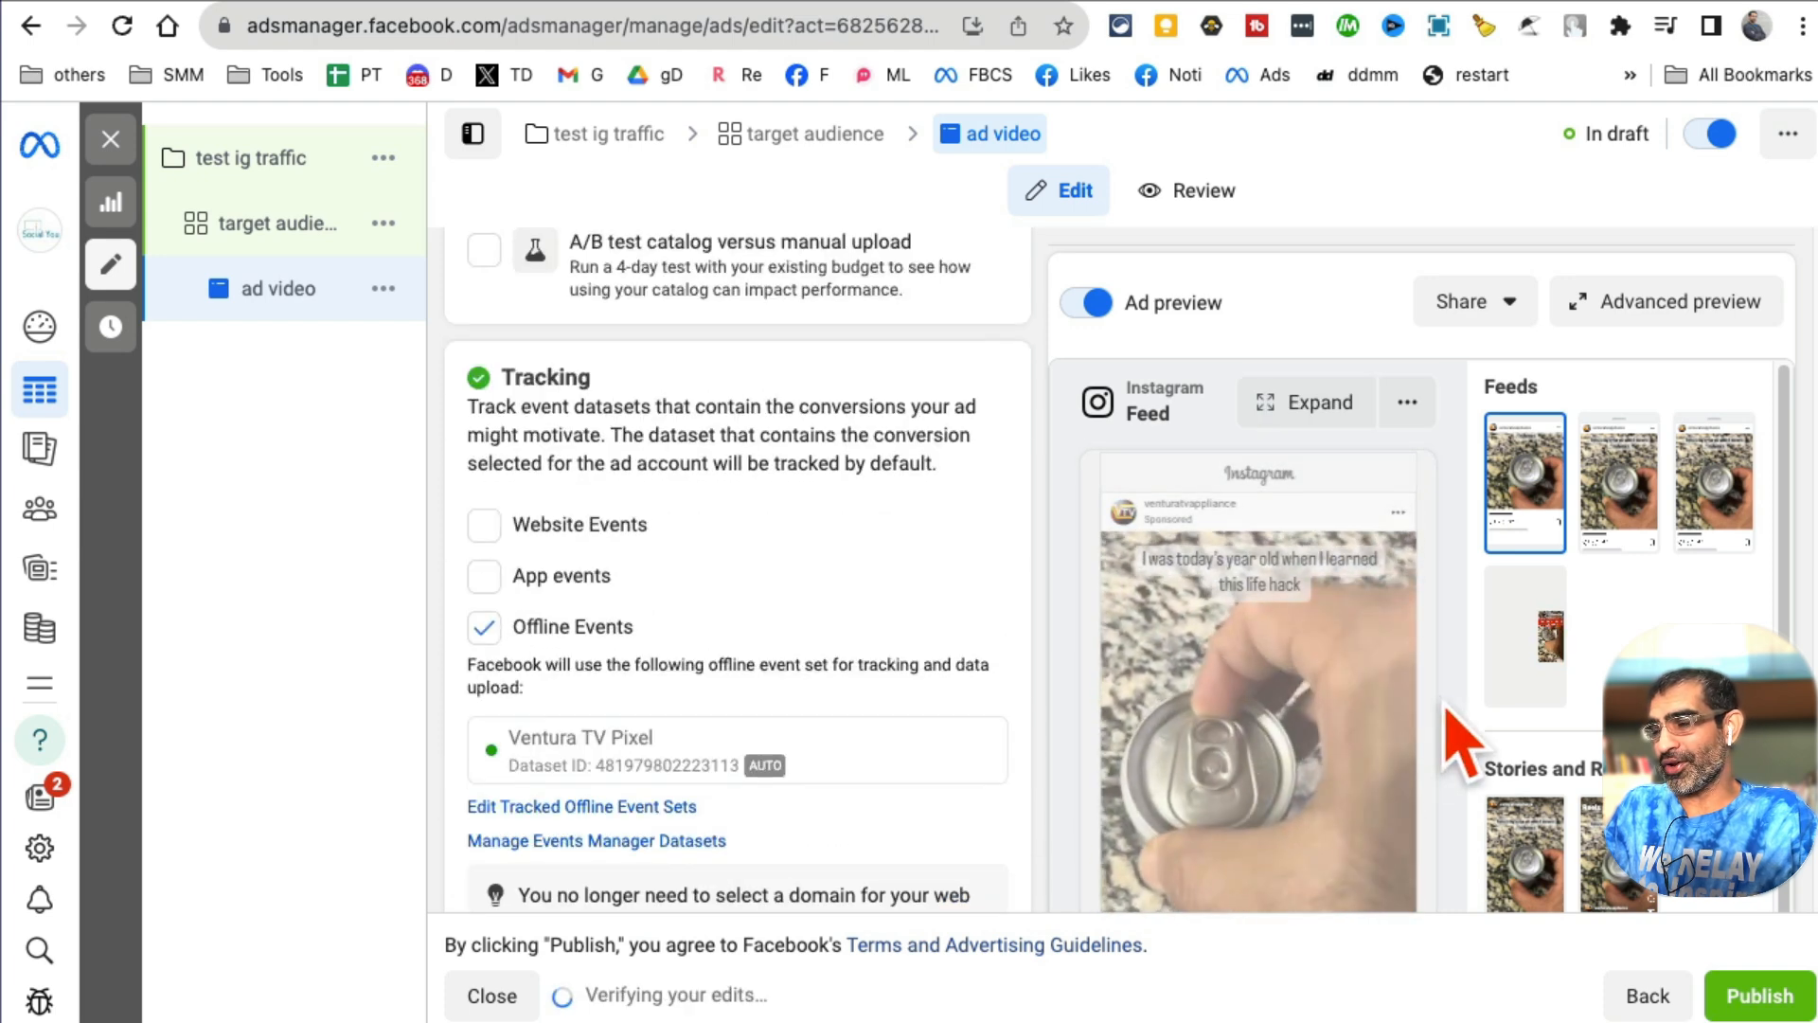
scroll(815, 412, "up", 1)
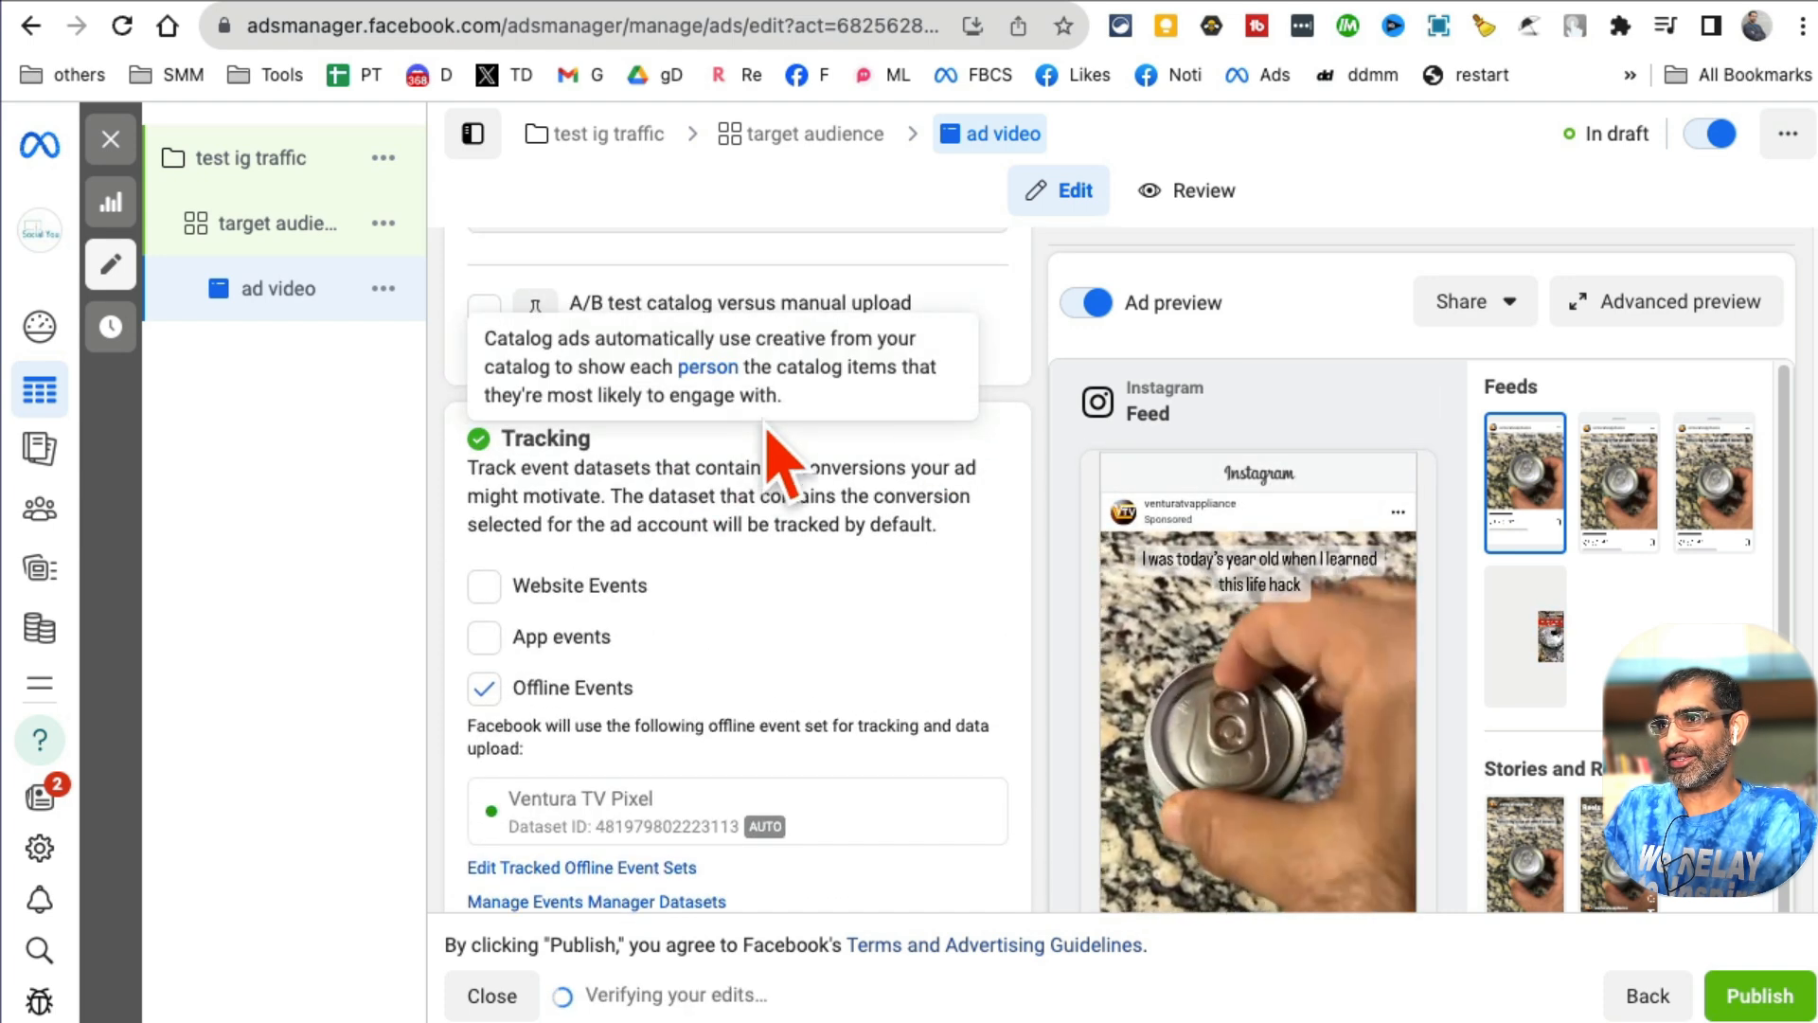
scroll(1515, 748, "down", 1)
scroll(1434, 748, "down", 5)
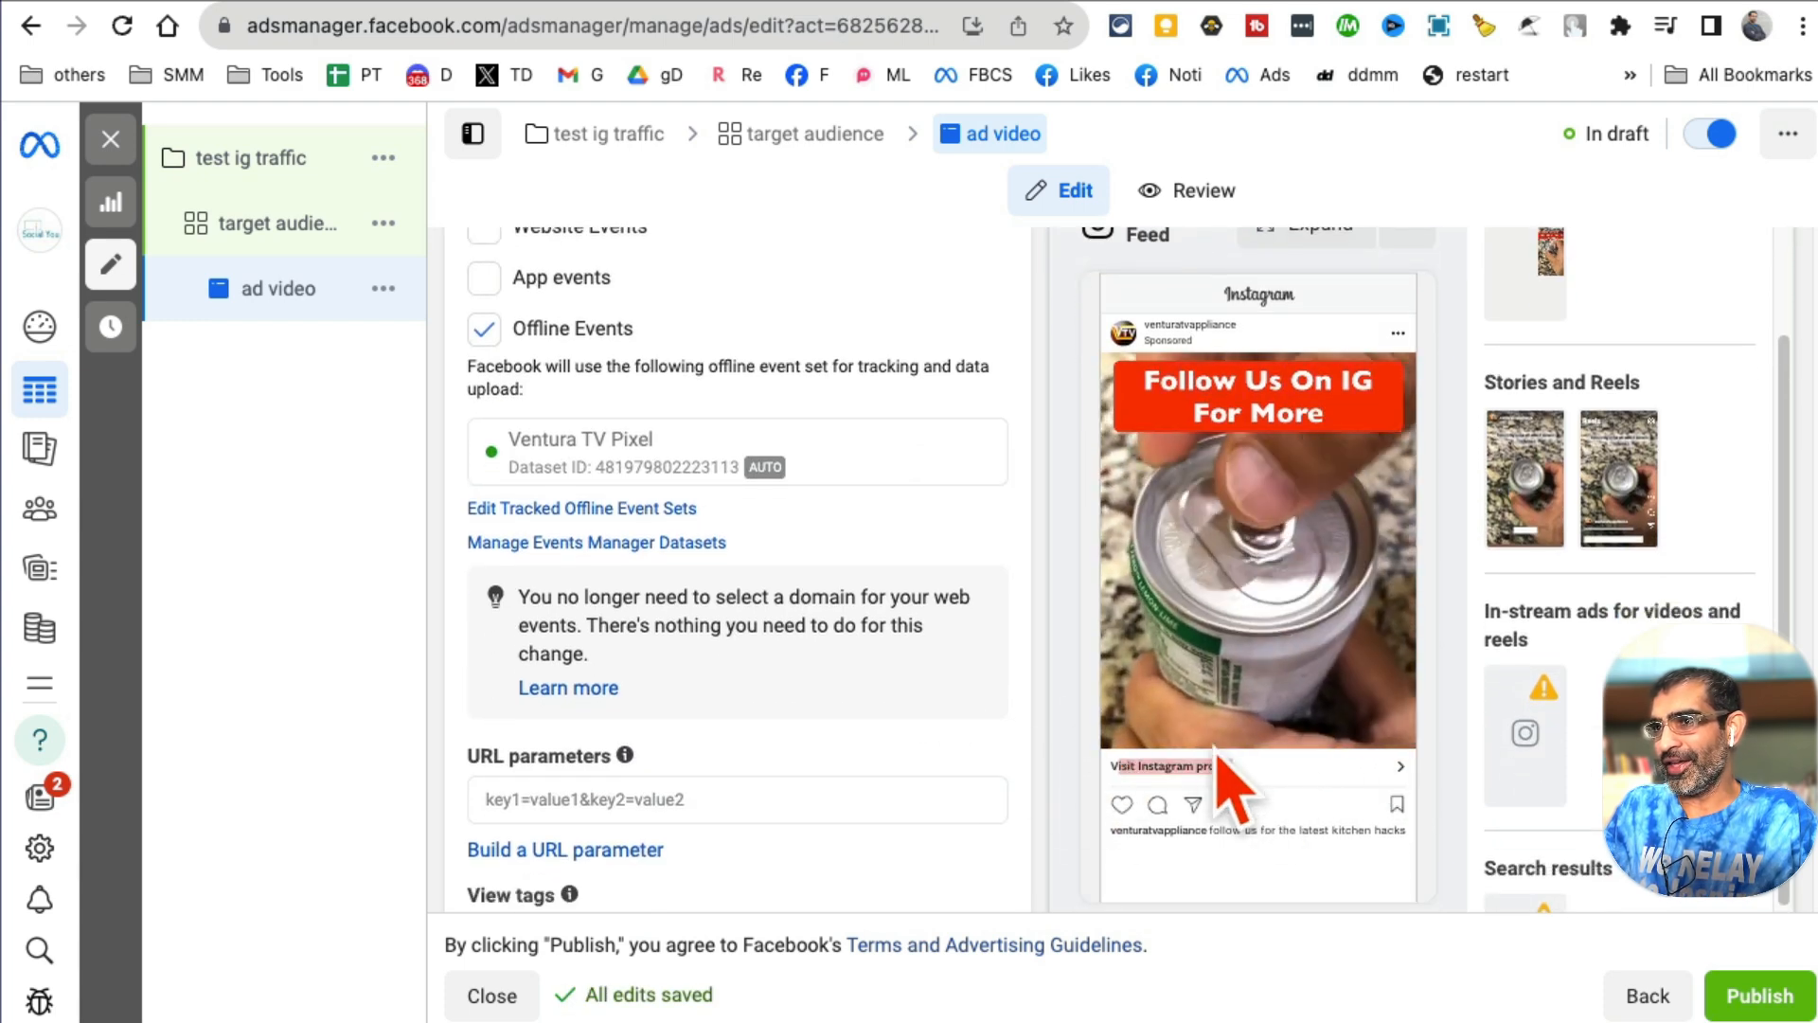
scroll(833, 620, "down", 2)
scroll(838, 663, "up", 10)
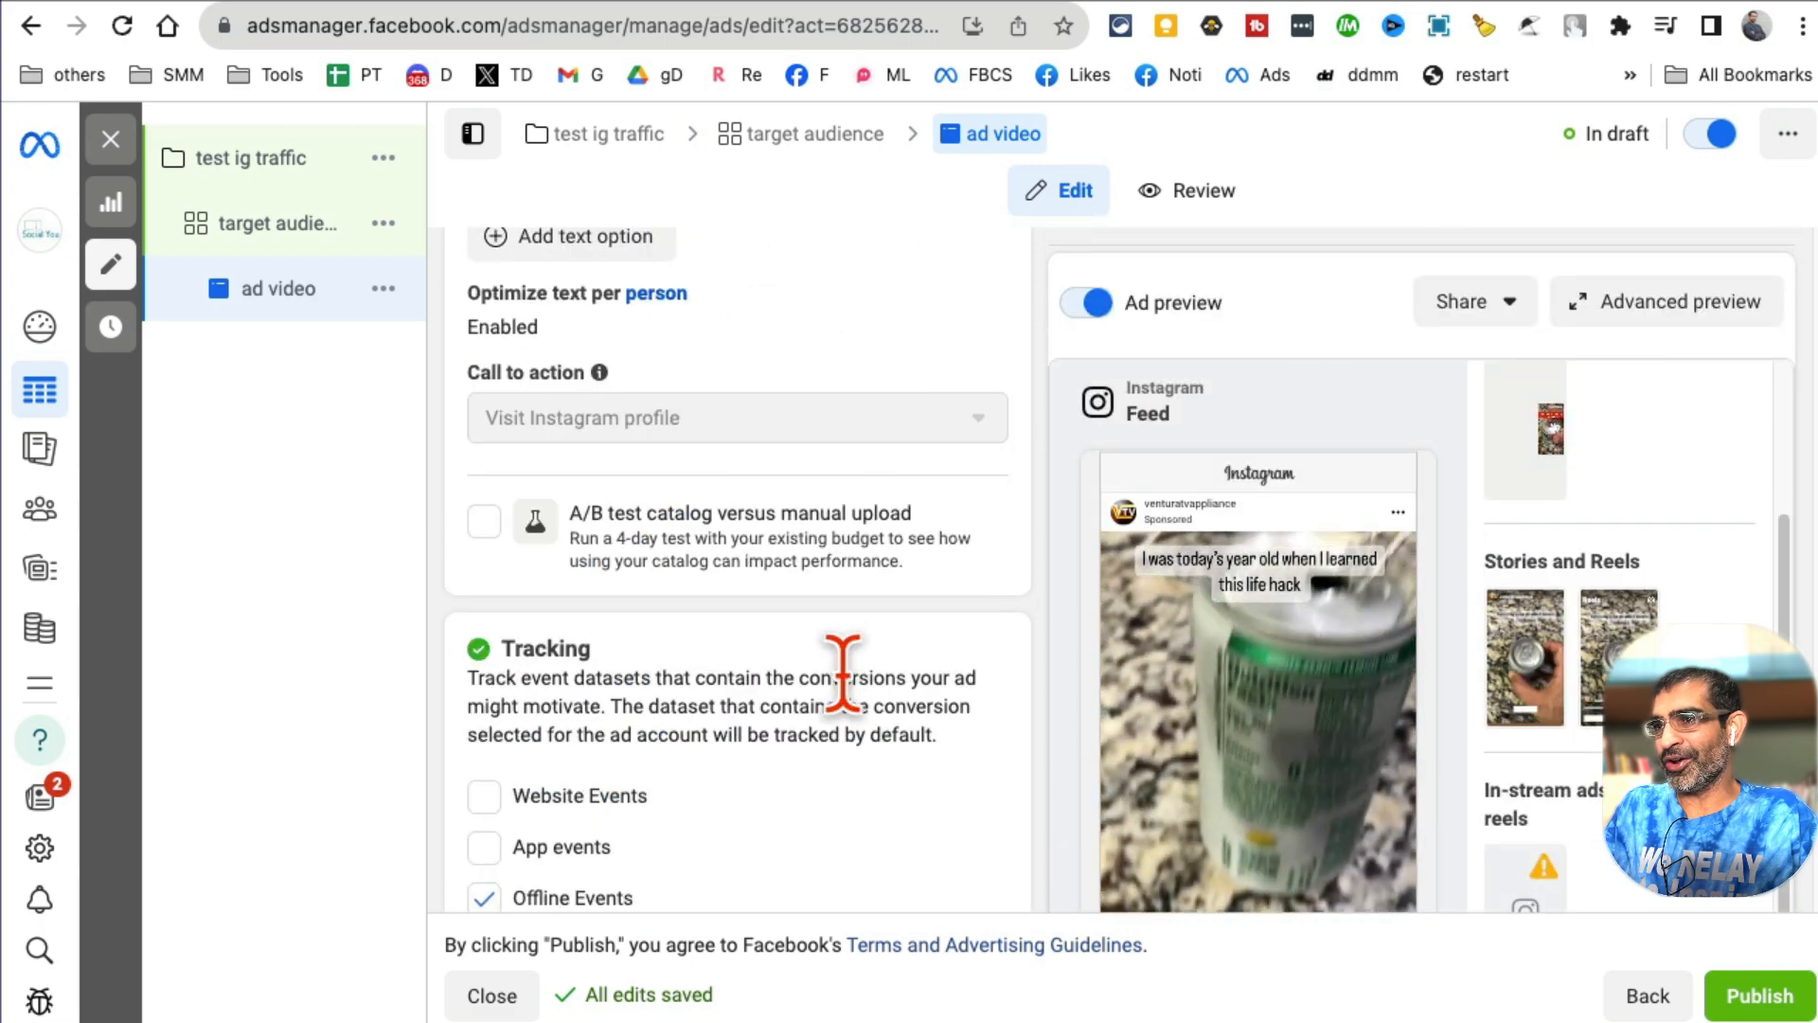
scroll(841, 669, "down", 3)
scroll(1360, 833, "down", 5)
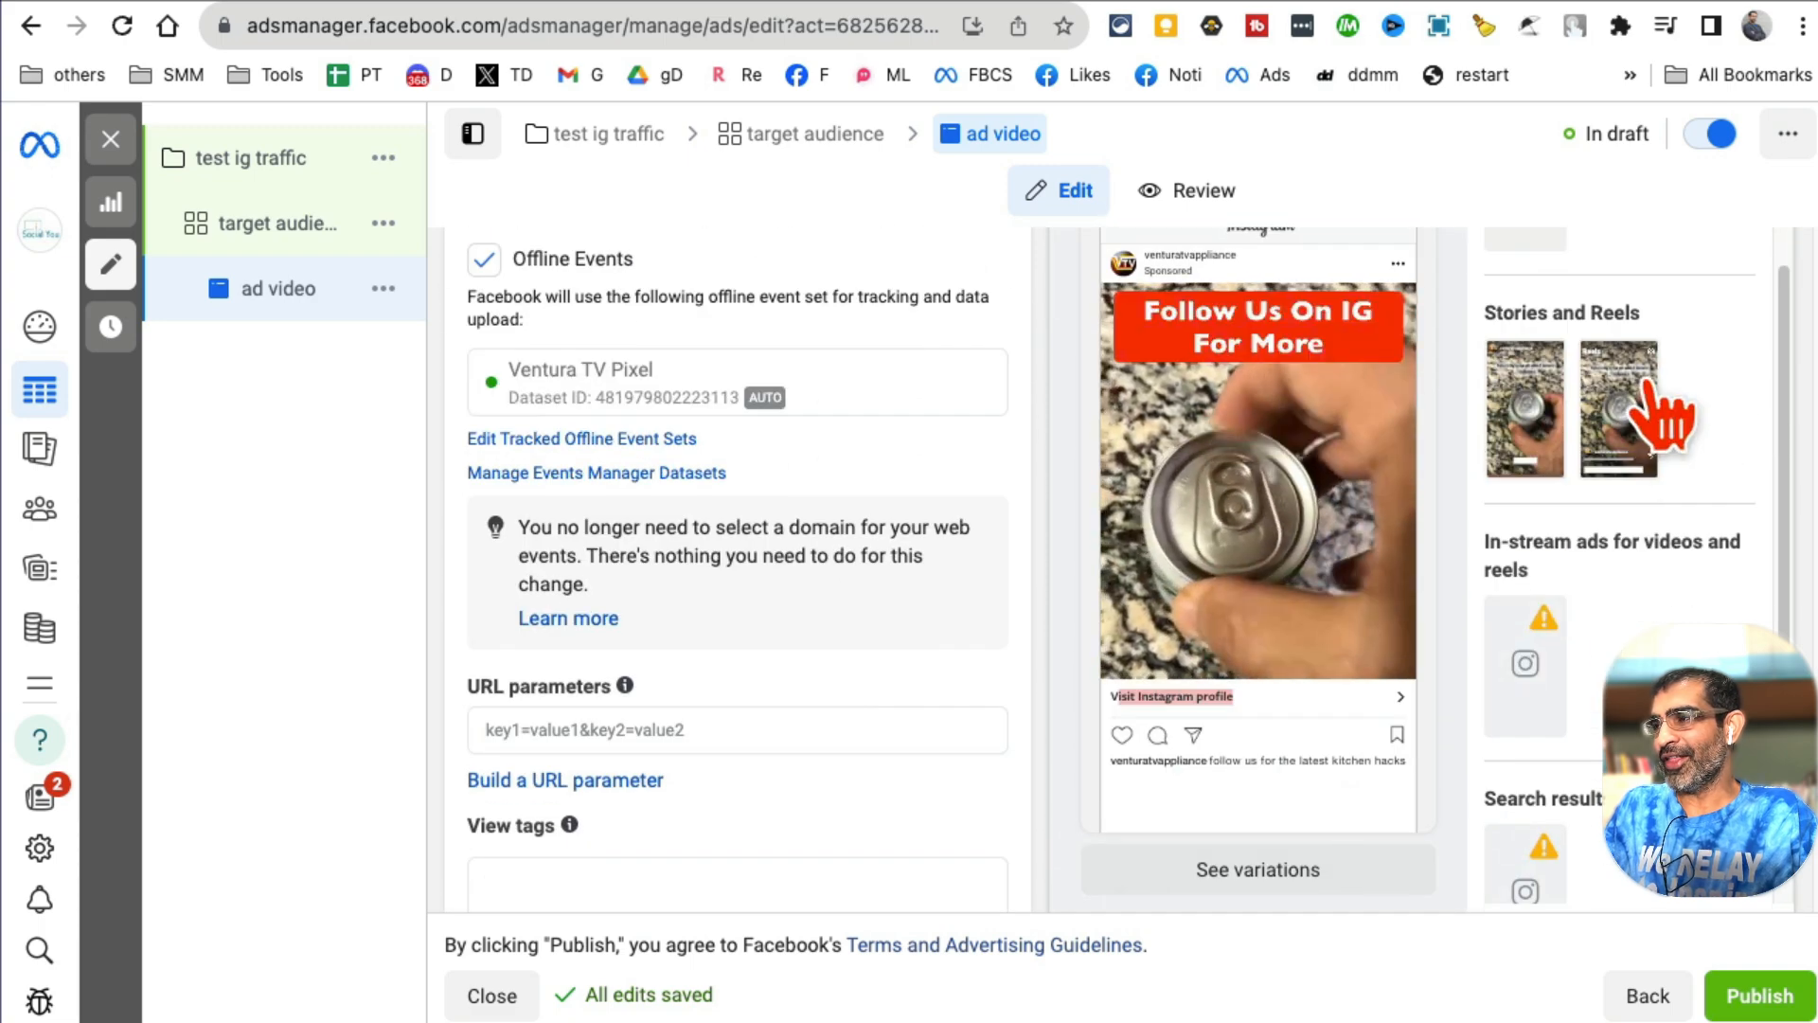
scroll(1407, 502, "up", 2)
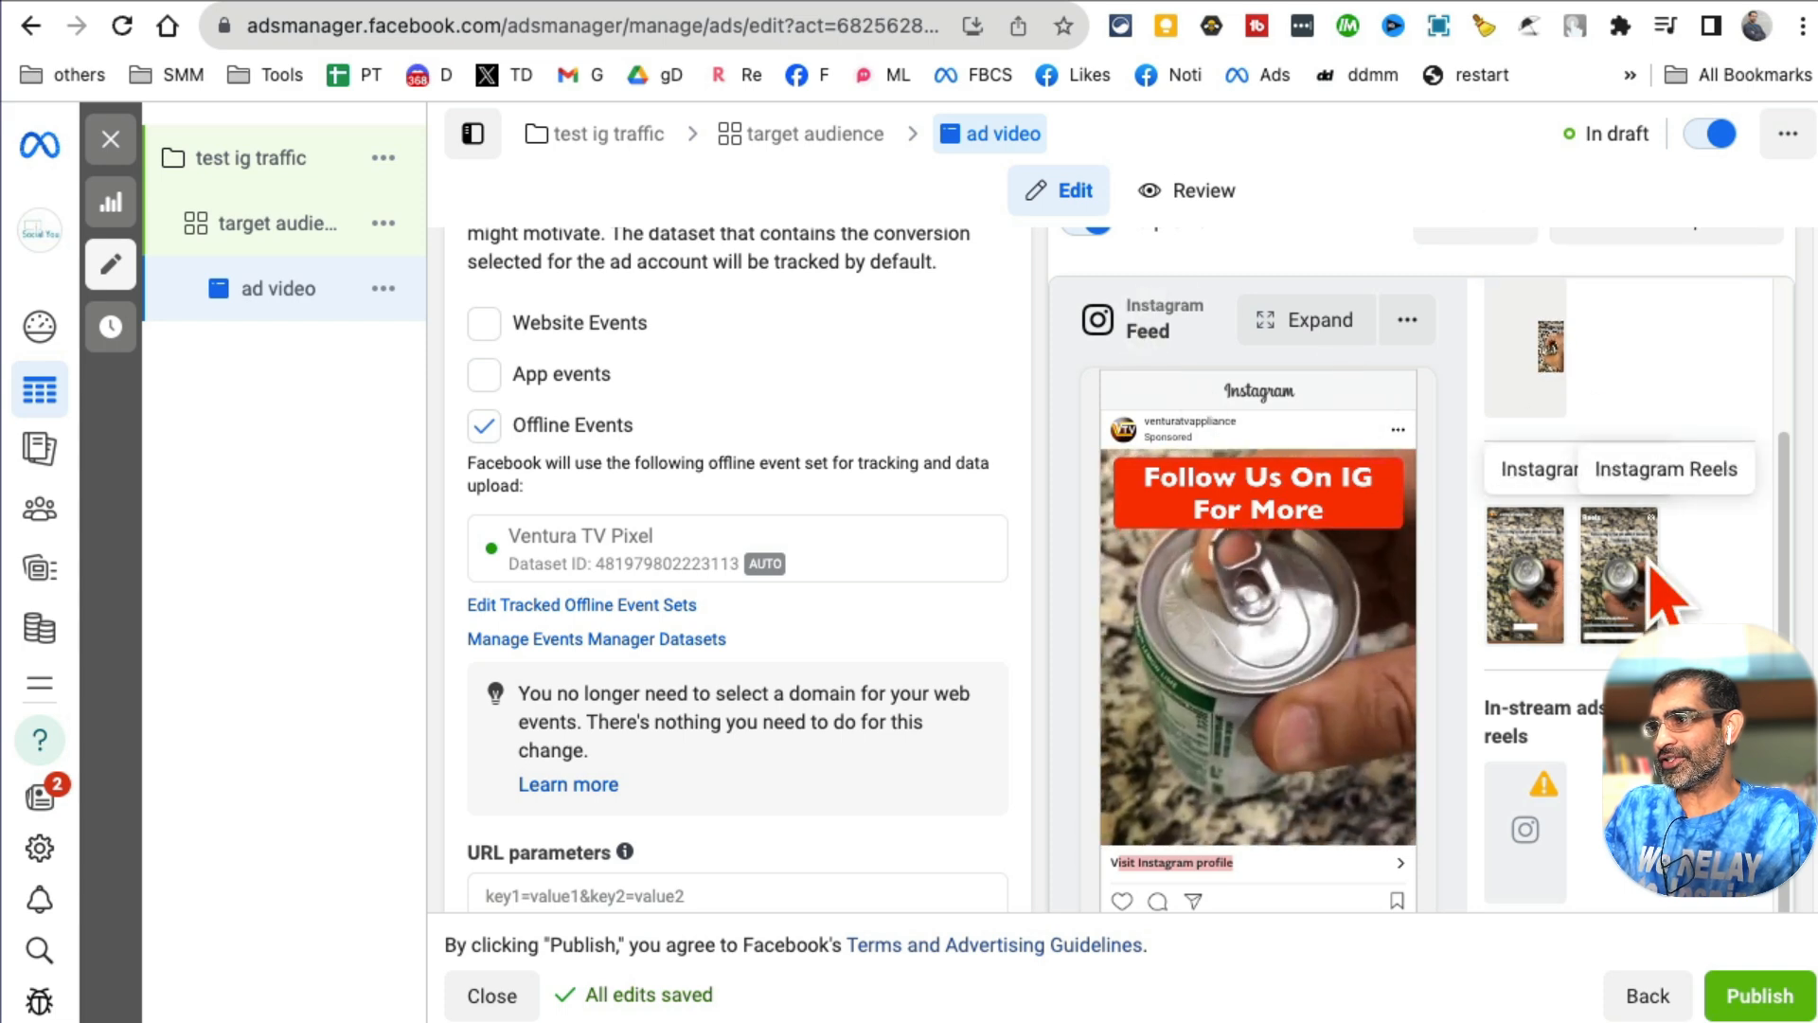
Step: Compare the video ad's Instagram Stories and Reels previews, and look at the Instagram profile page before returning to the ad
left_click(1521, 587)
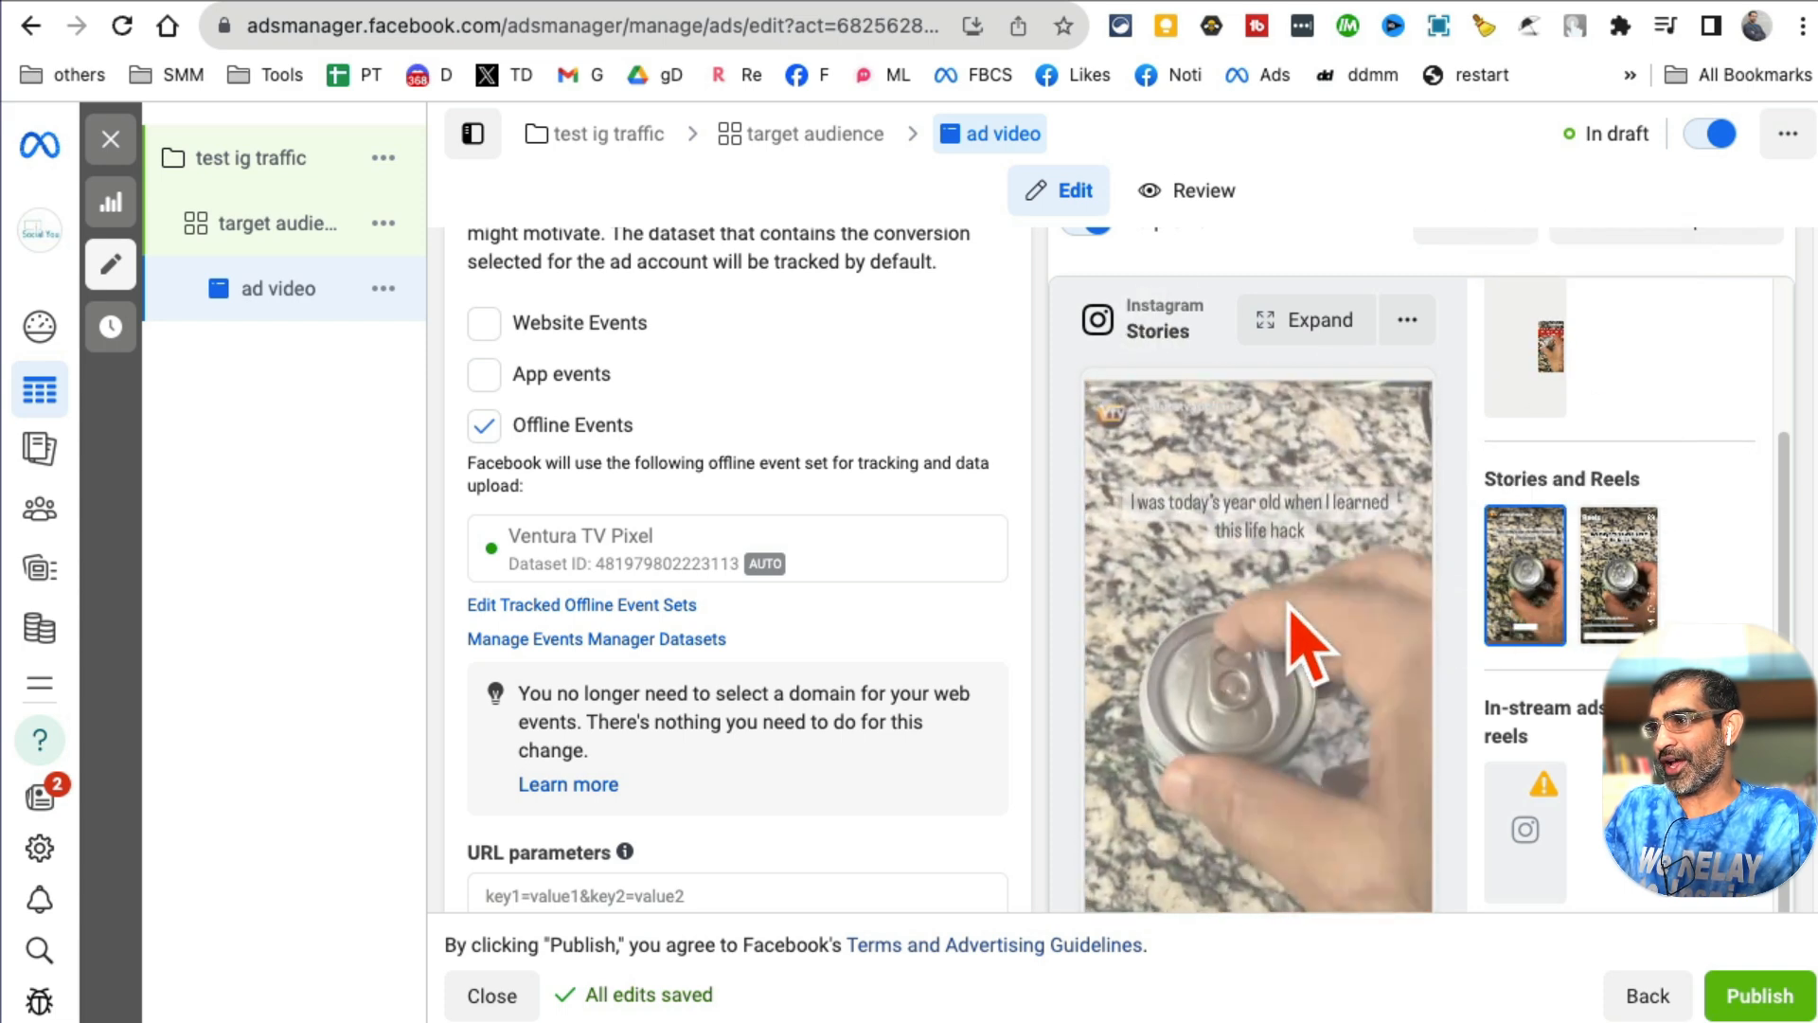
left_click(1617, 568)
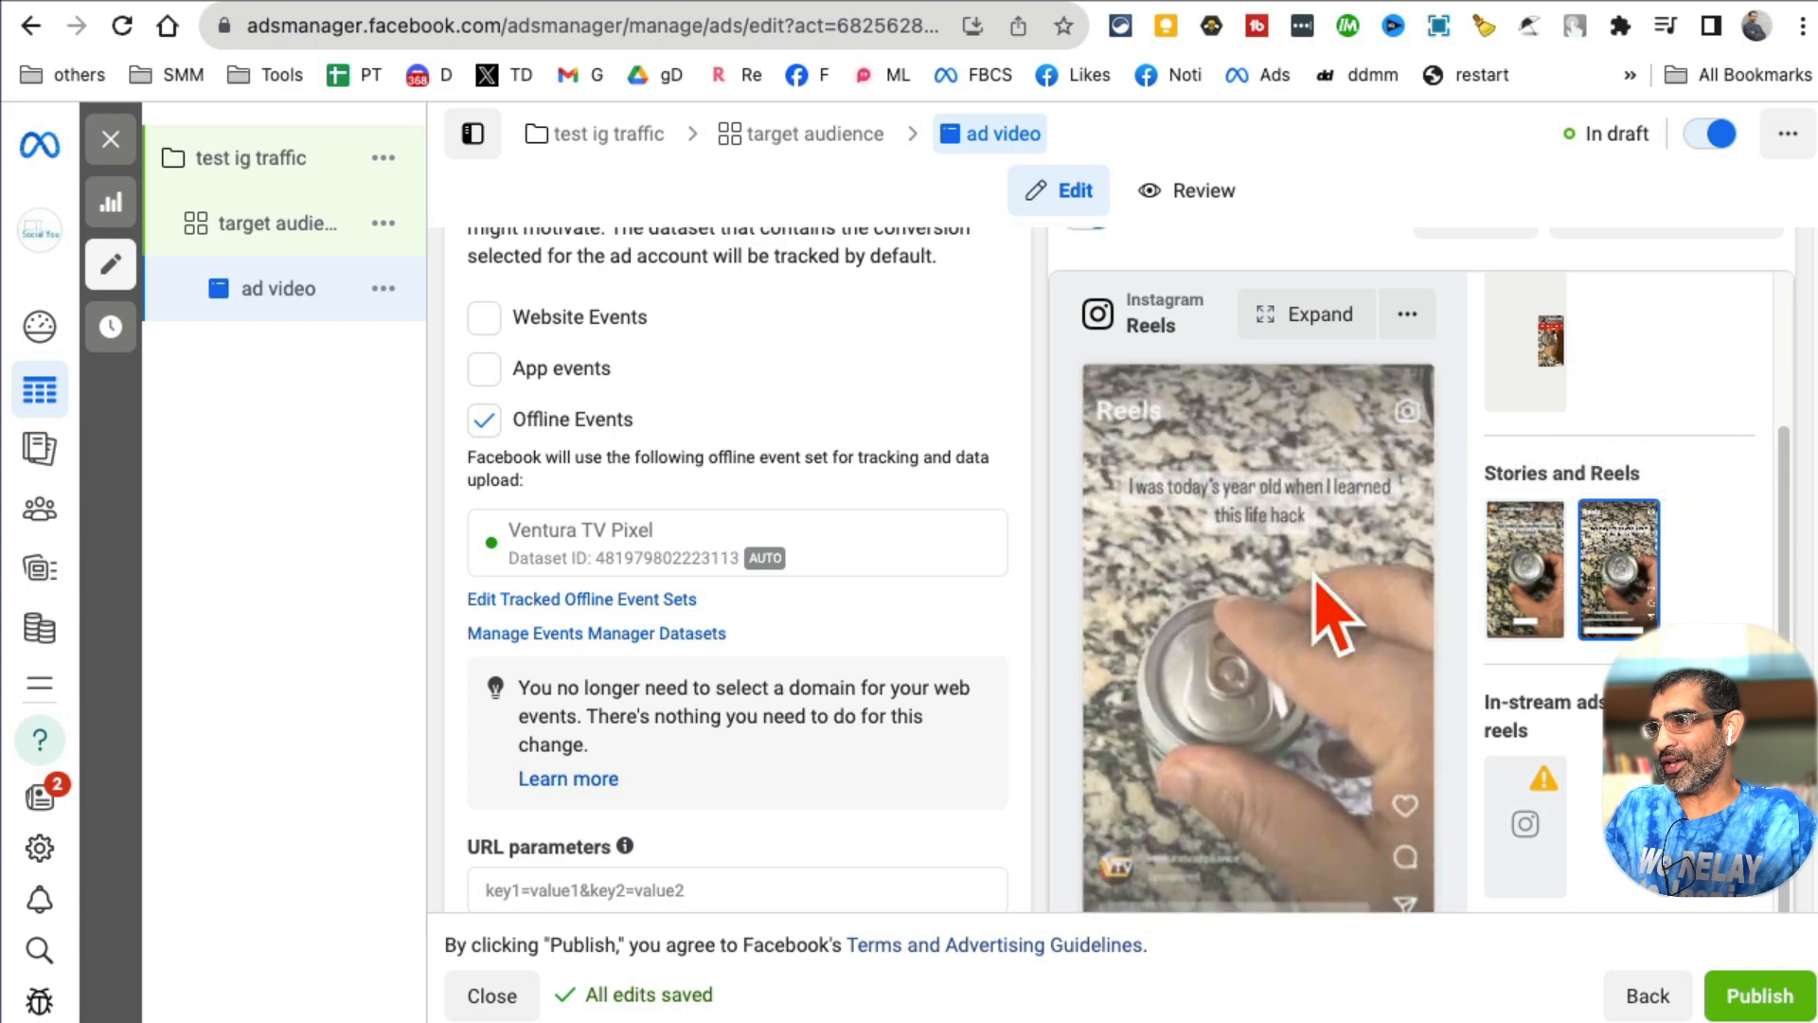
scroll(1326, 587, "down", 2)
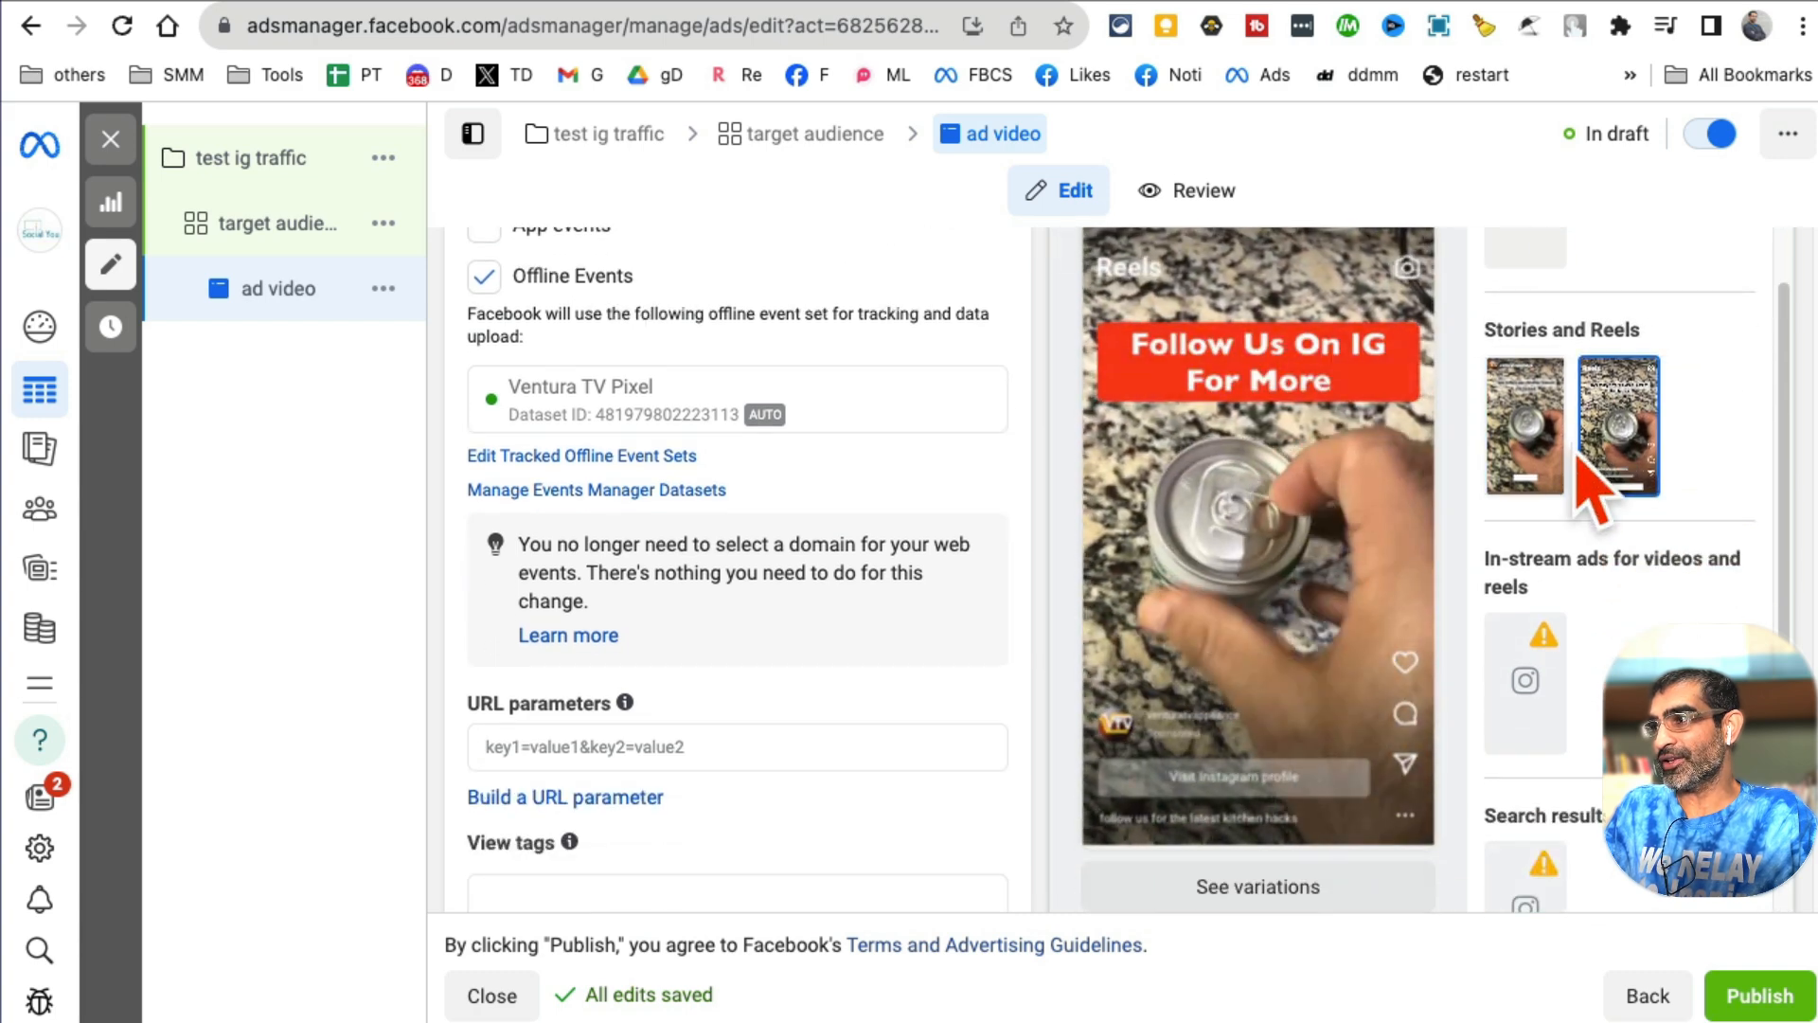
left_click(1525, 441)
left_click(1619, 445)
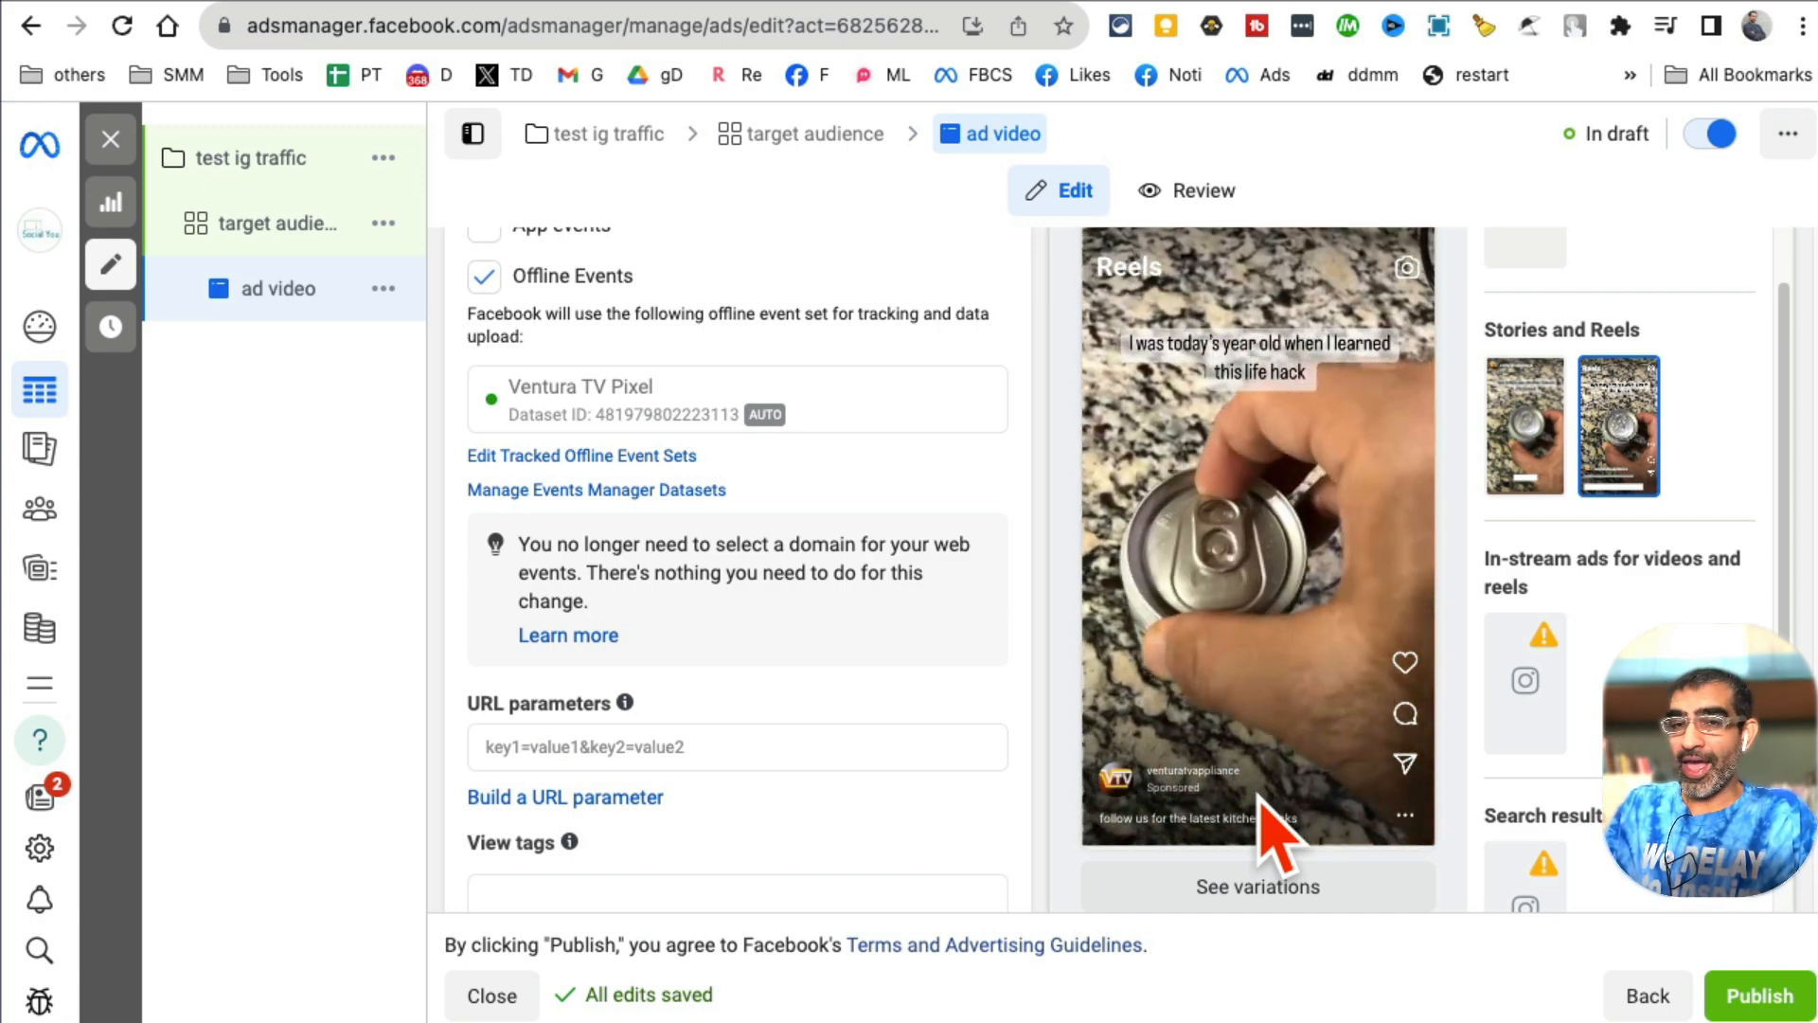
left_click(1382, 1)
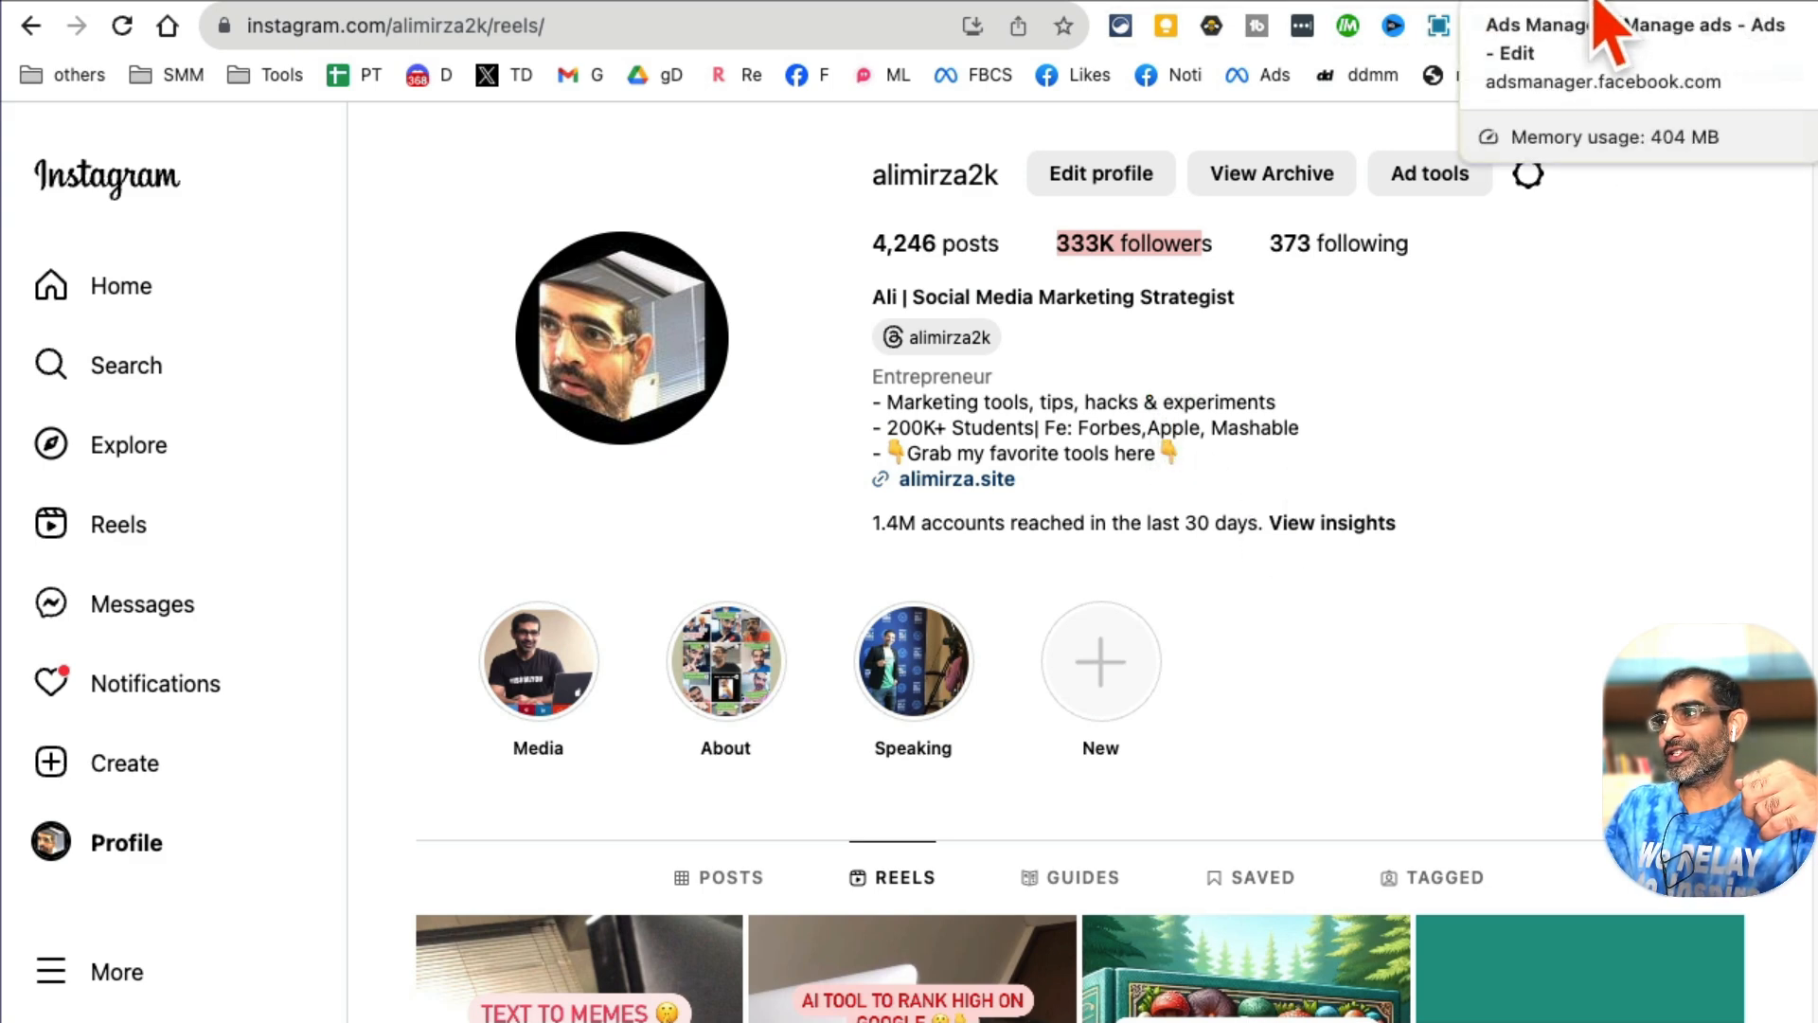
left_click(1595, 4)
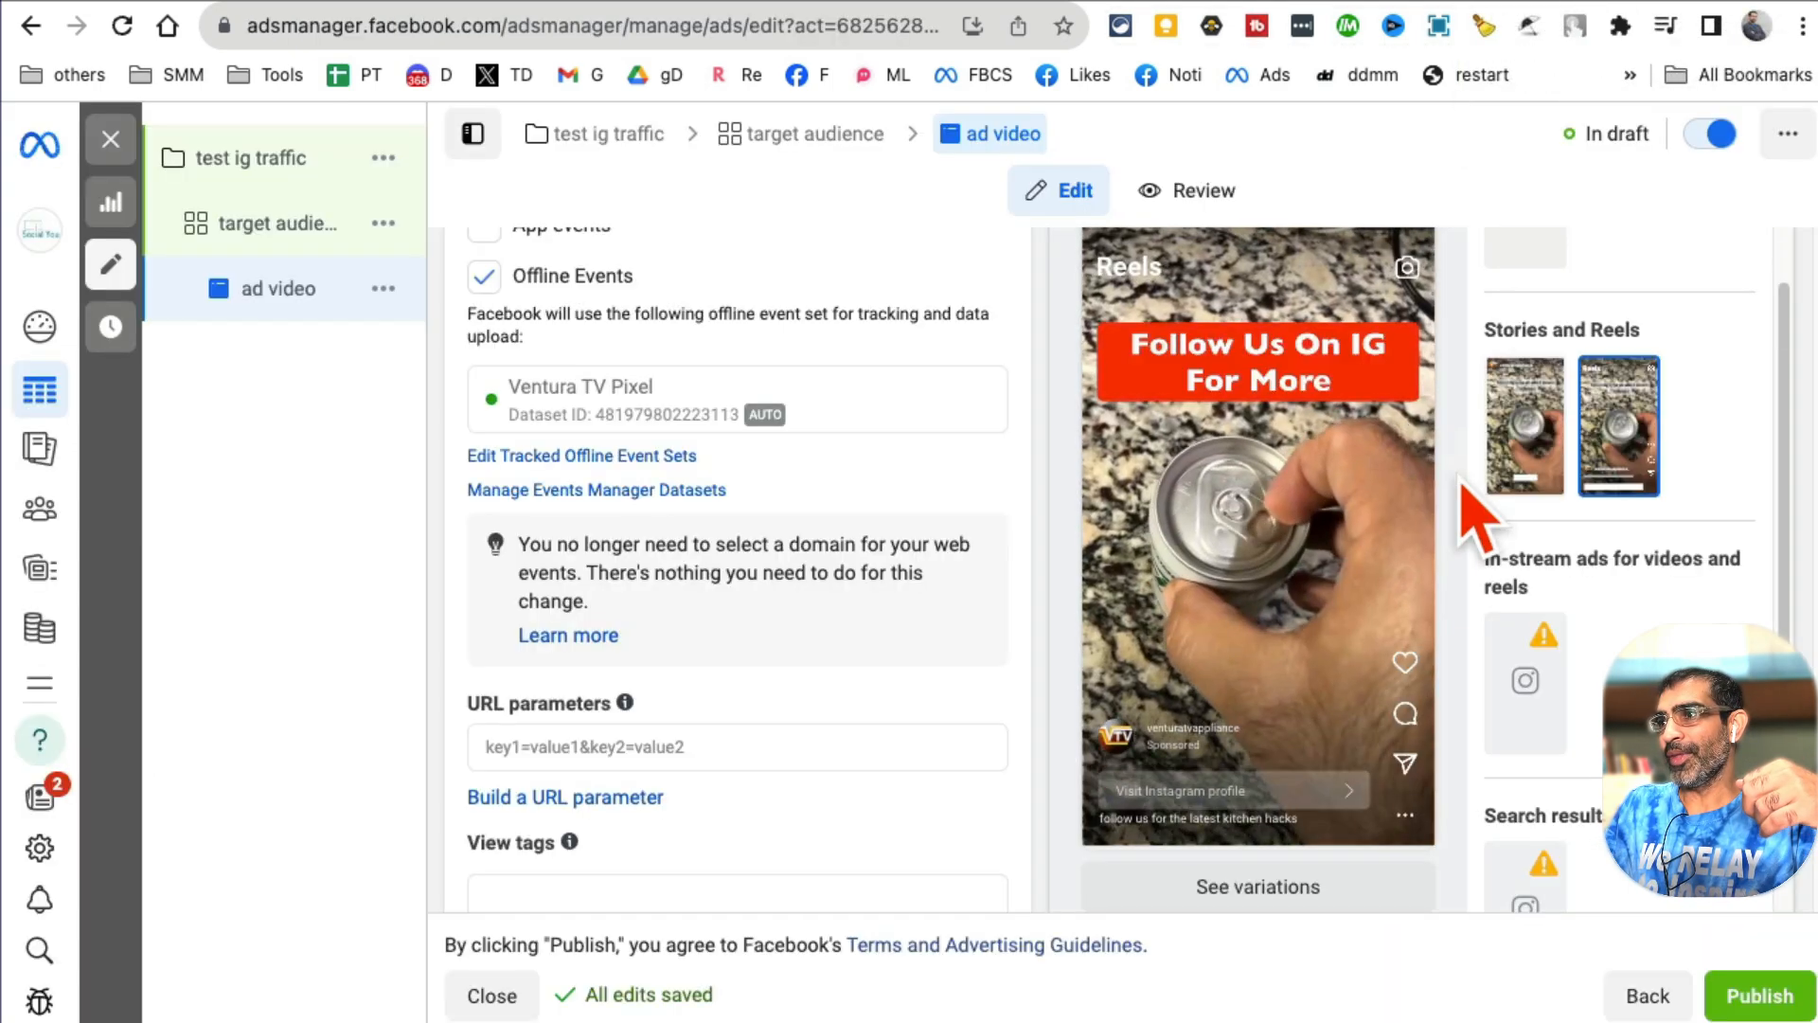
Step: Close the ad editor without publishing the draft items and return to the campaigns list
left_click(522, 1009)
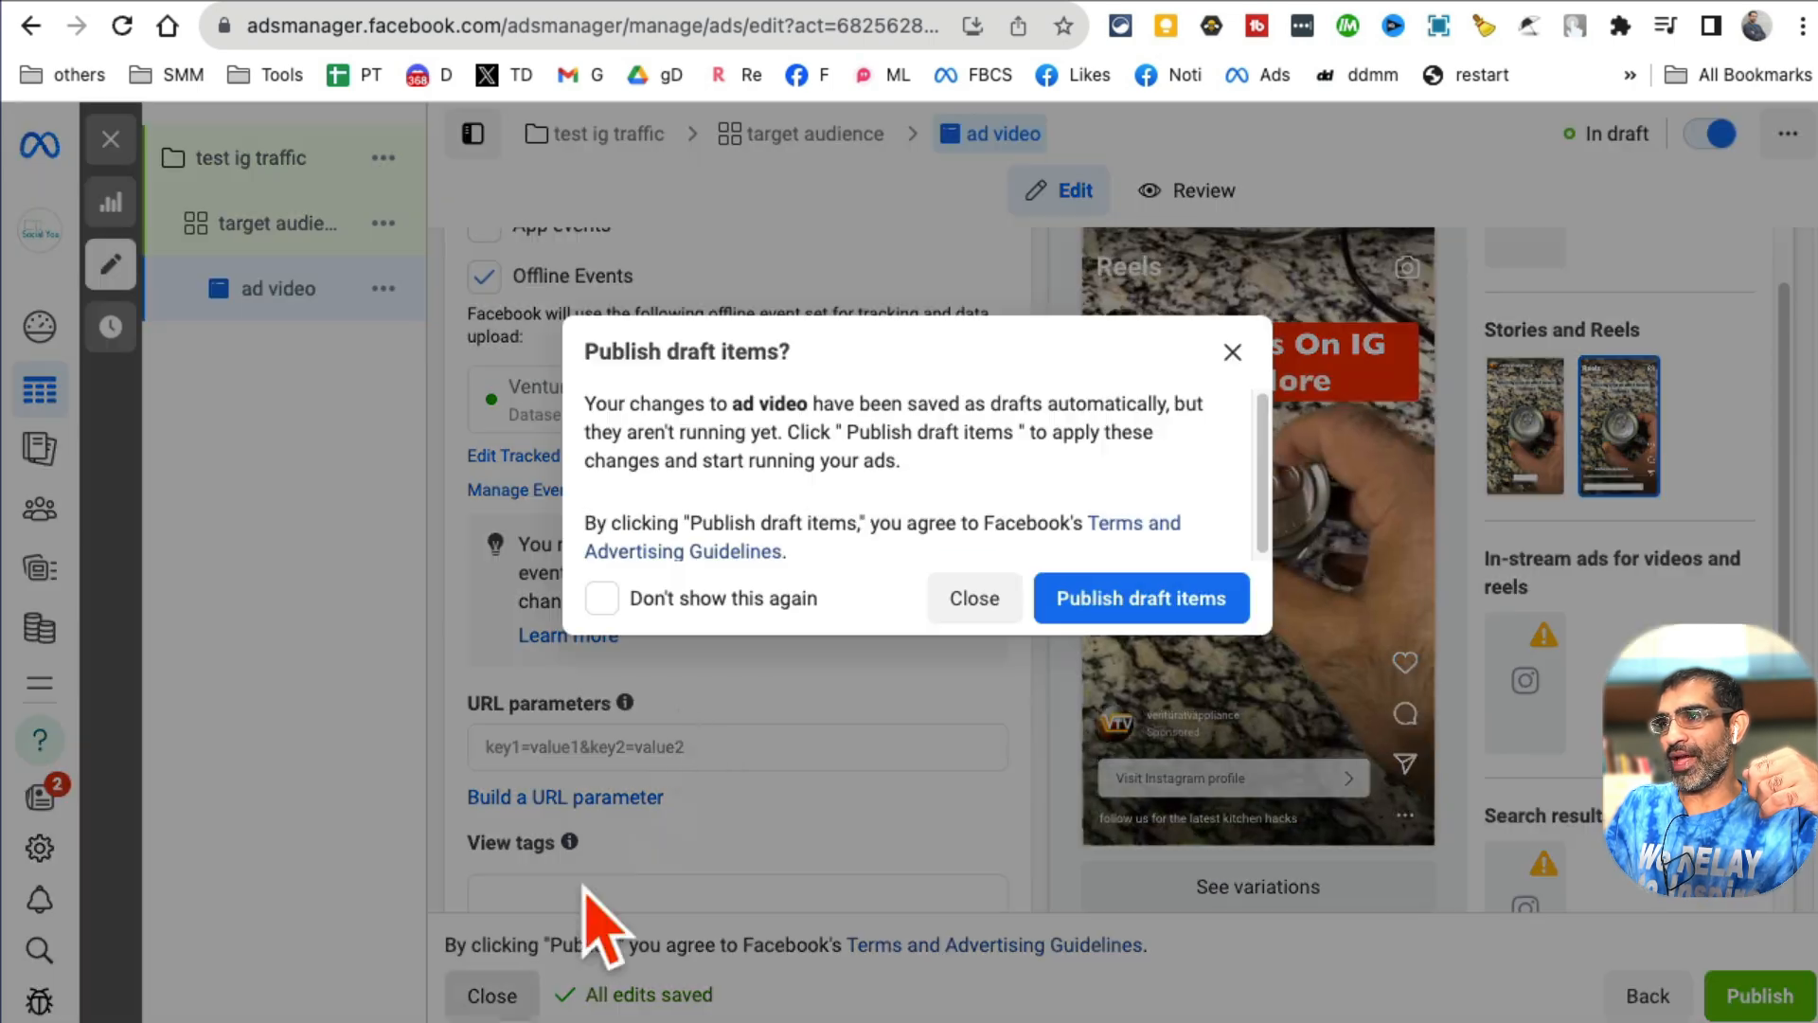
left_click(975, 598)
left_click(389, 275)
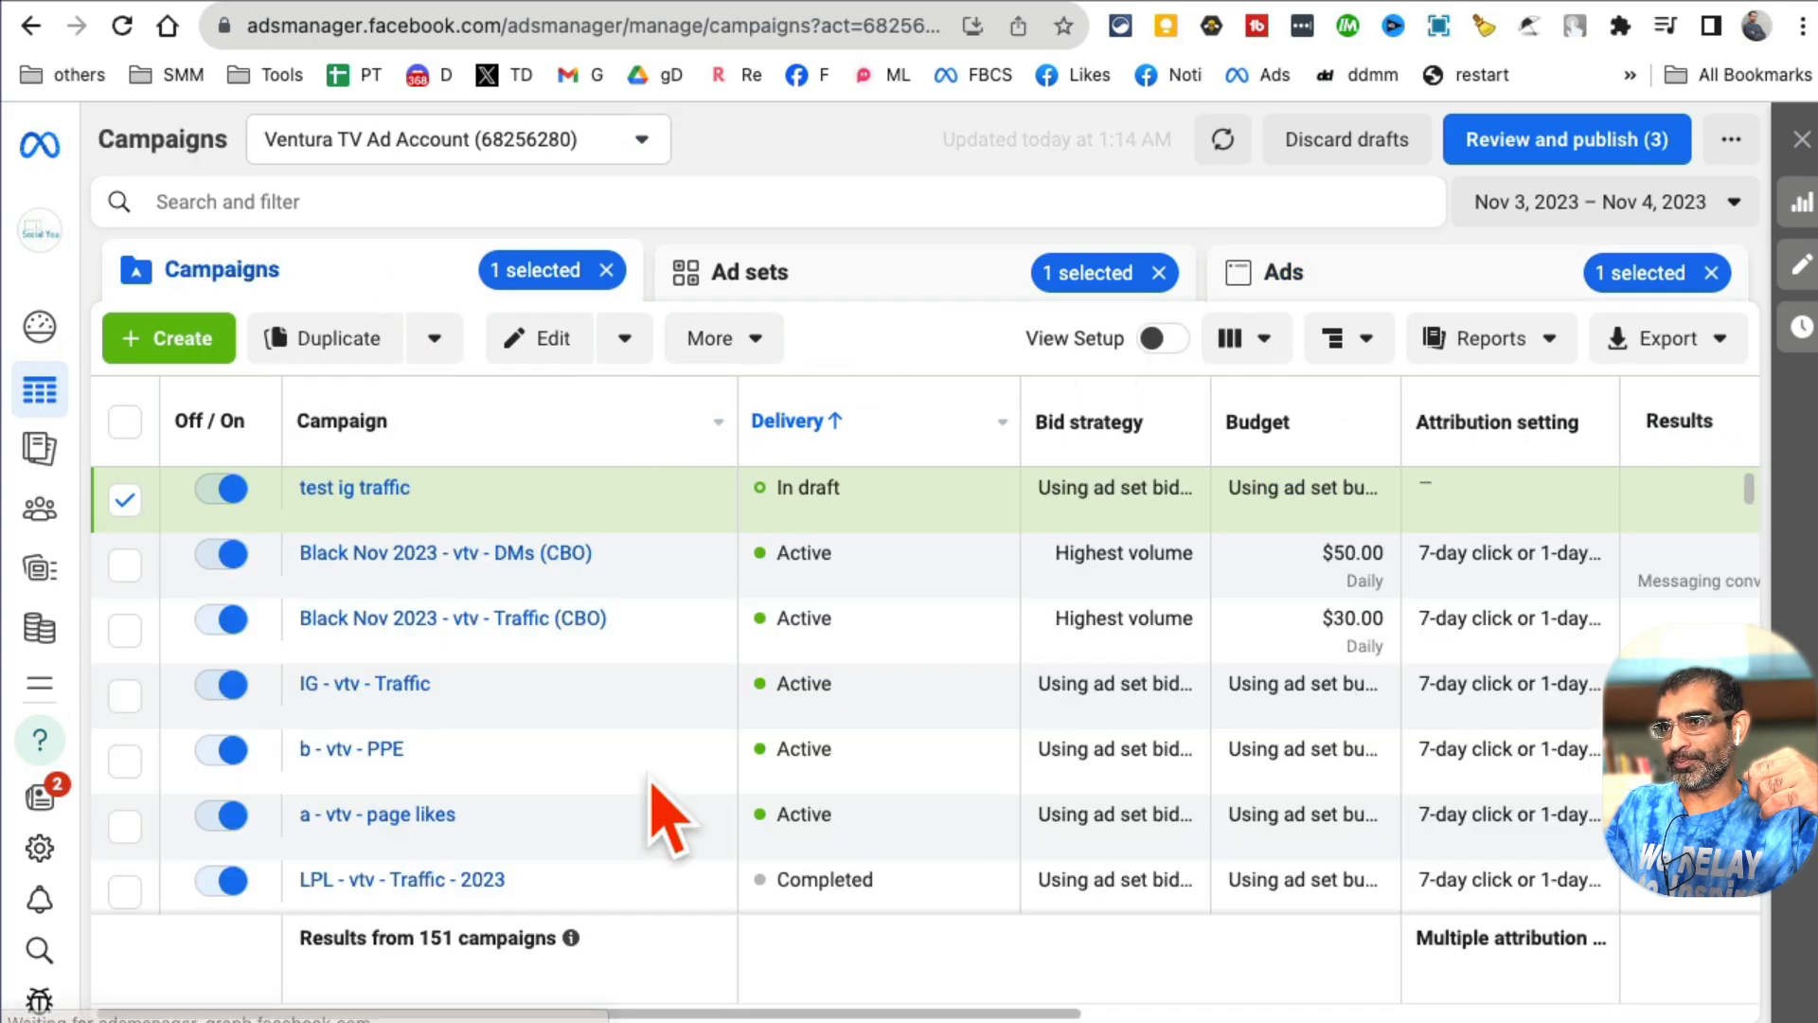
Step: Select the IG - vtv - Traffic campaign and examine its Instagram profile visits in the results column
left_click(125, 696)
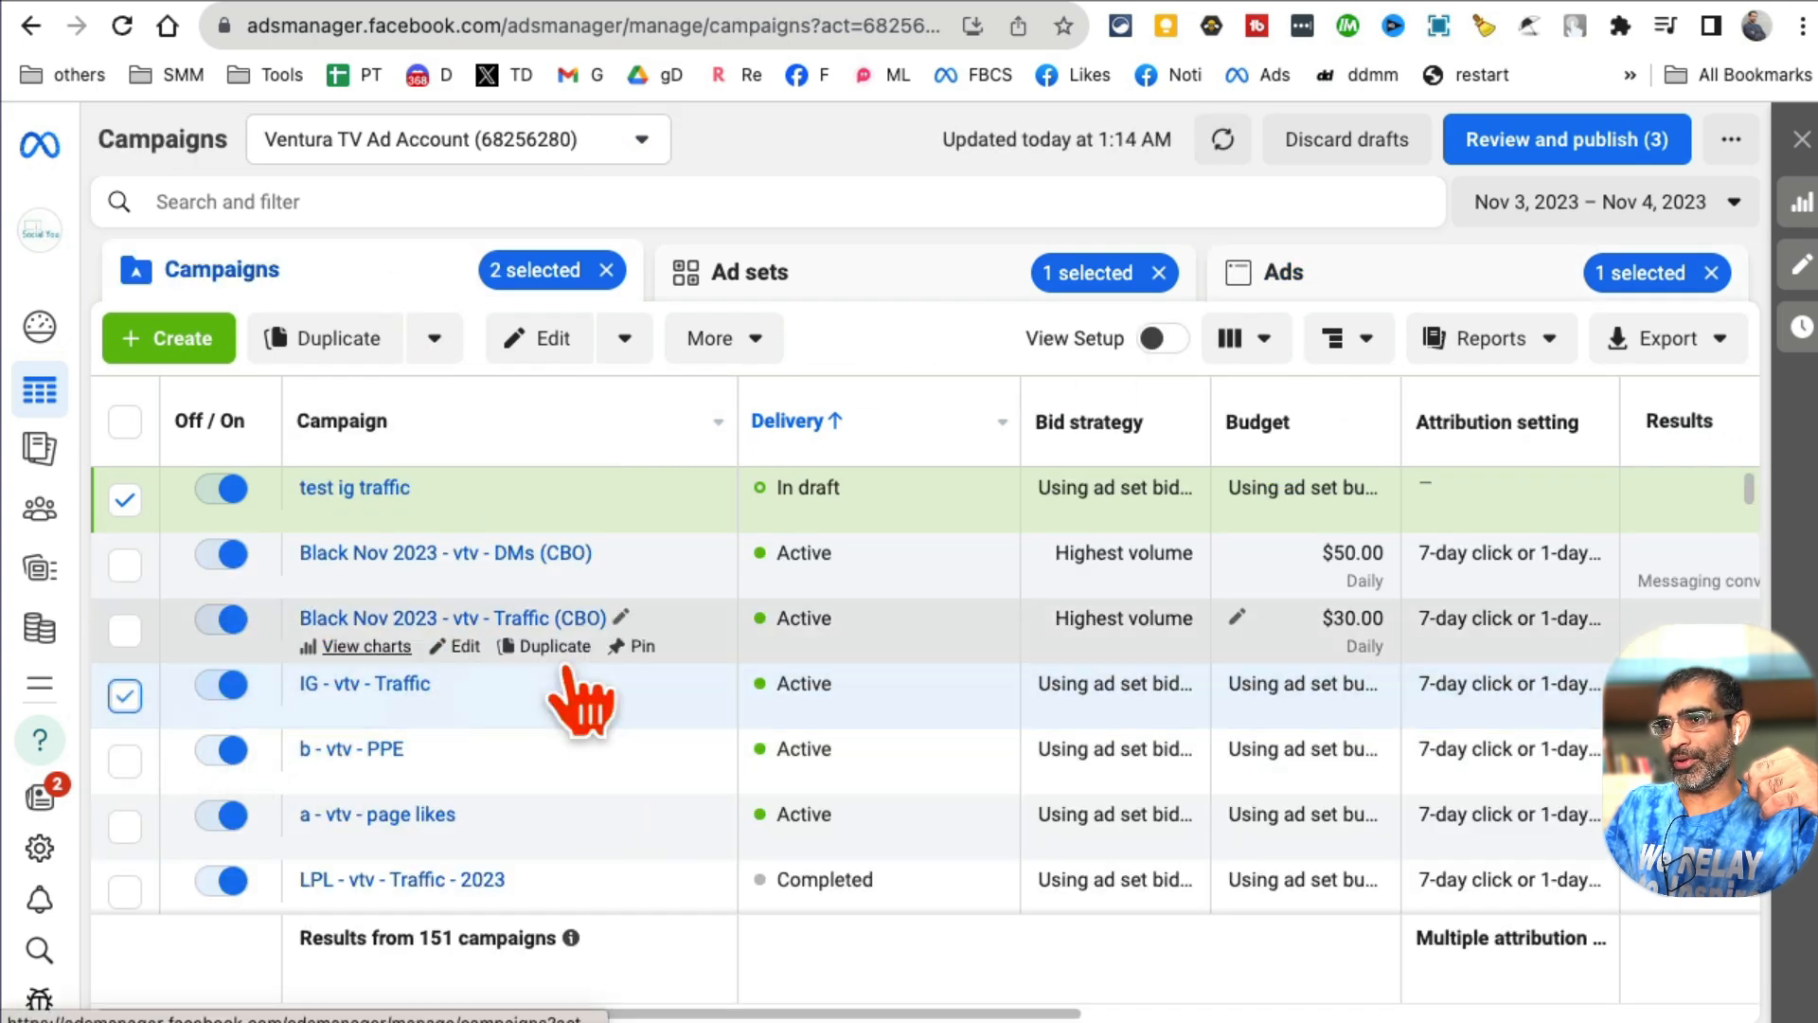
scroll(691, 710, "down", 5)
scroll(688, 679, "up", 2)
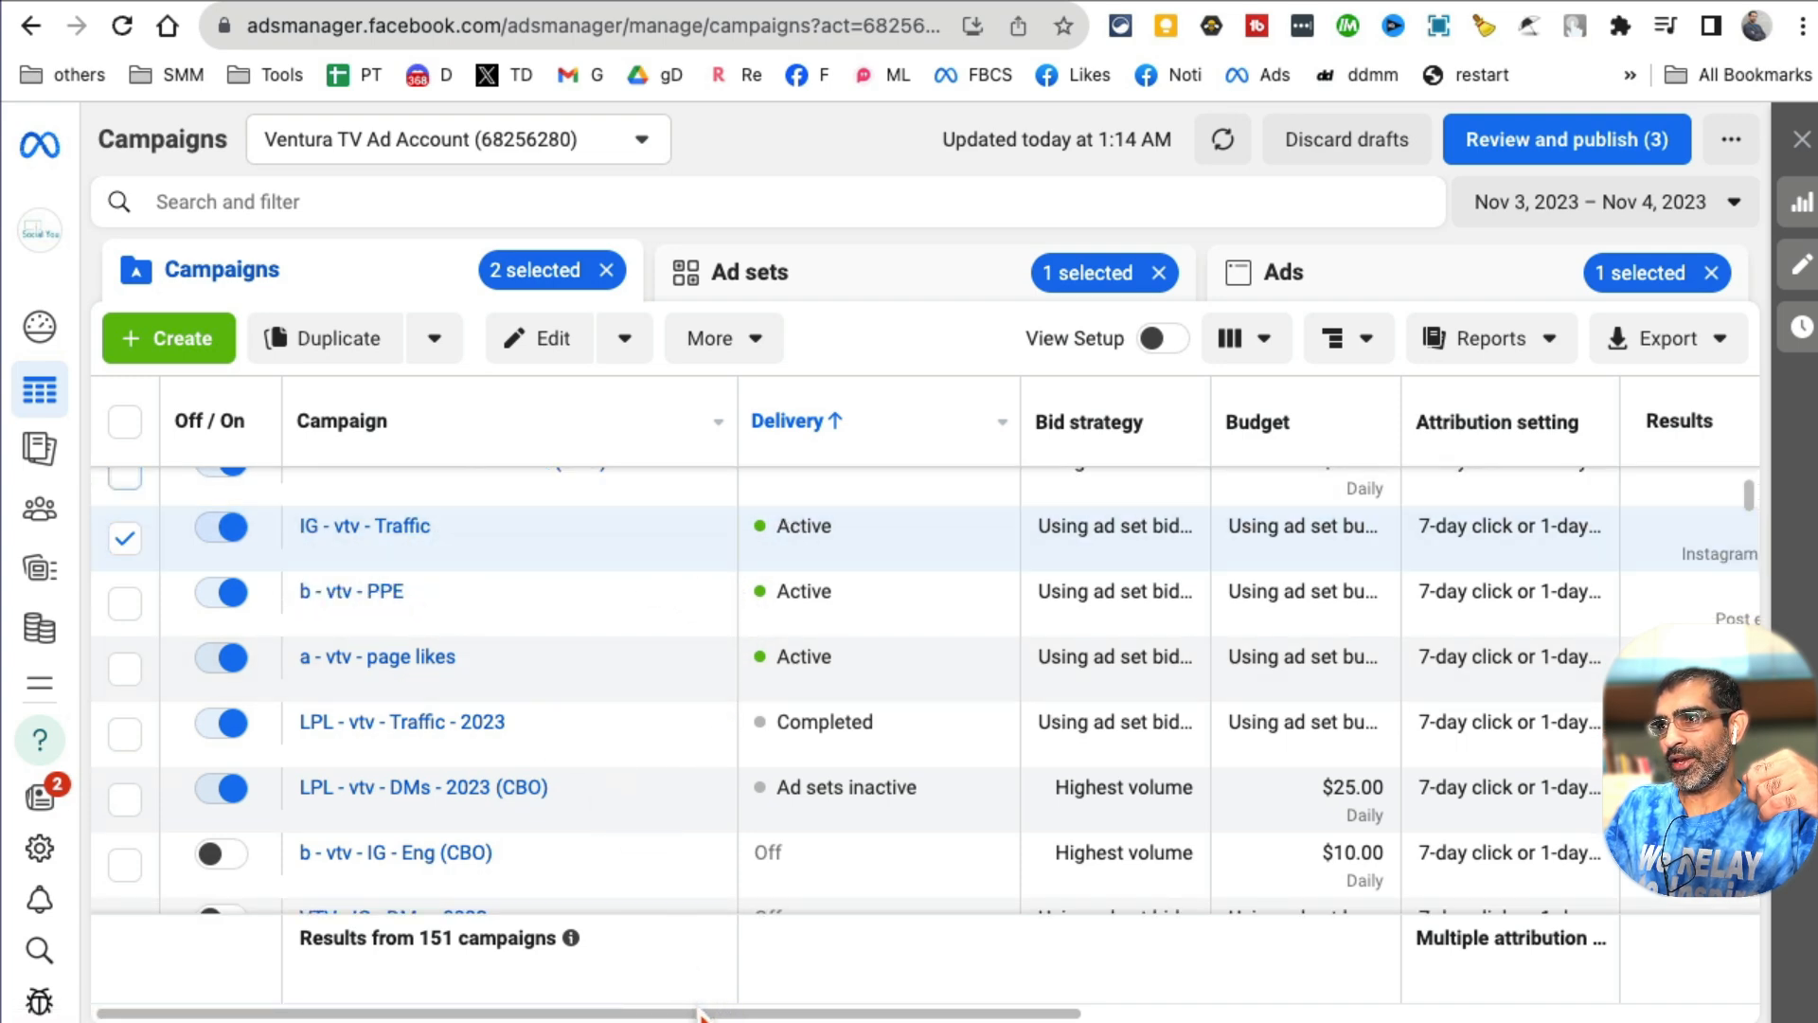
left_click_drag(698, 1015, 1029, 1013)
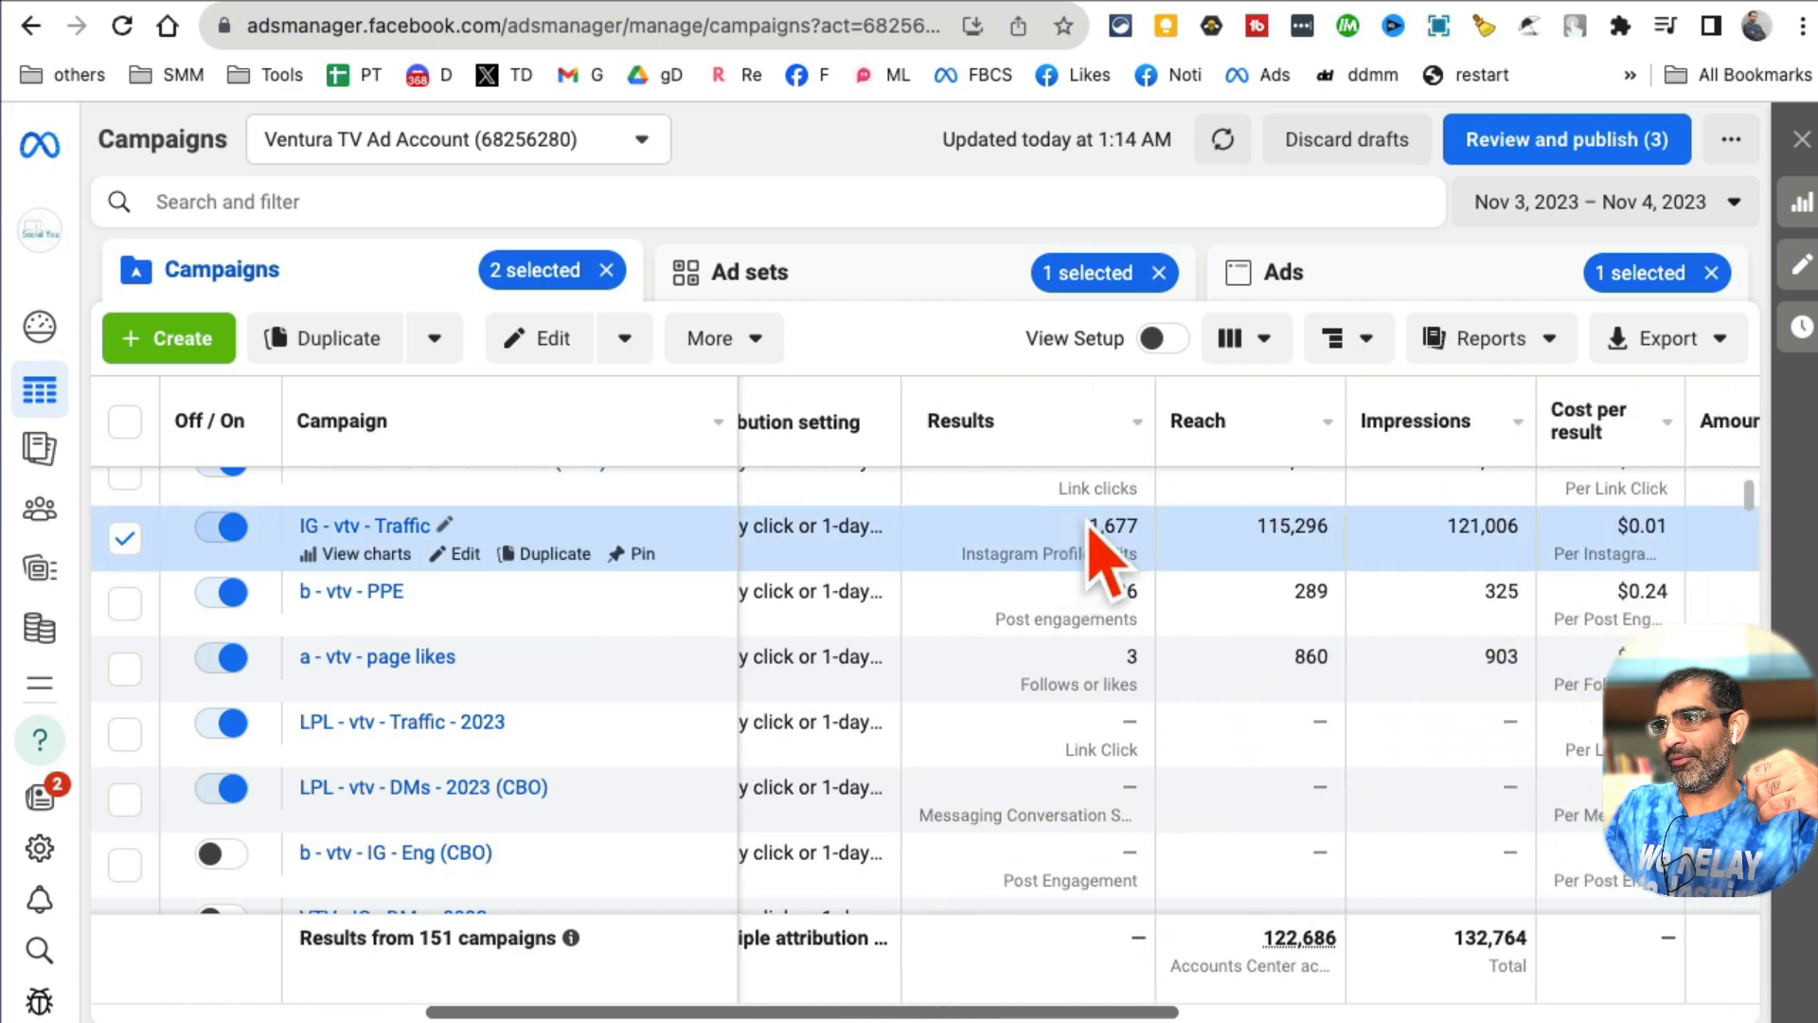
left_click_drag(1080, 527, 1152, 532)
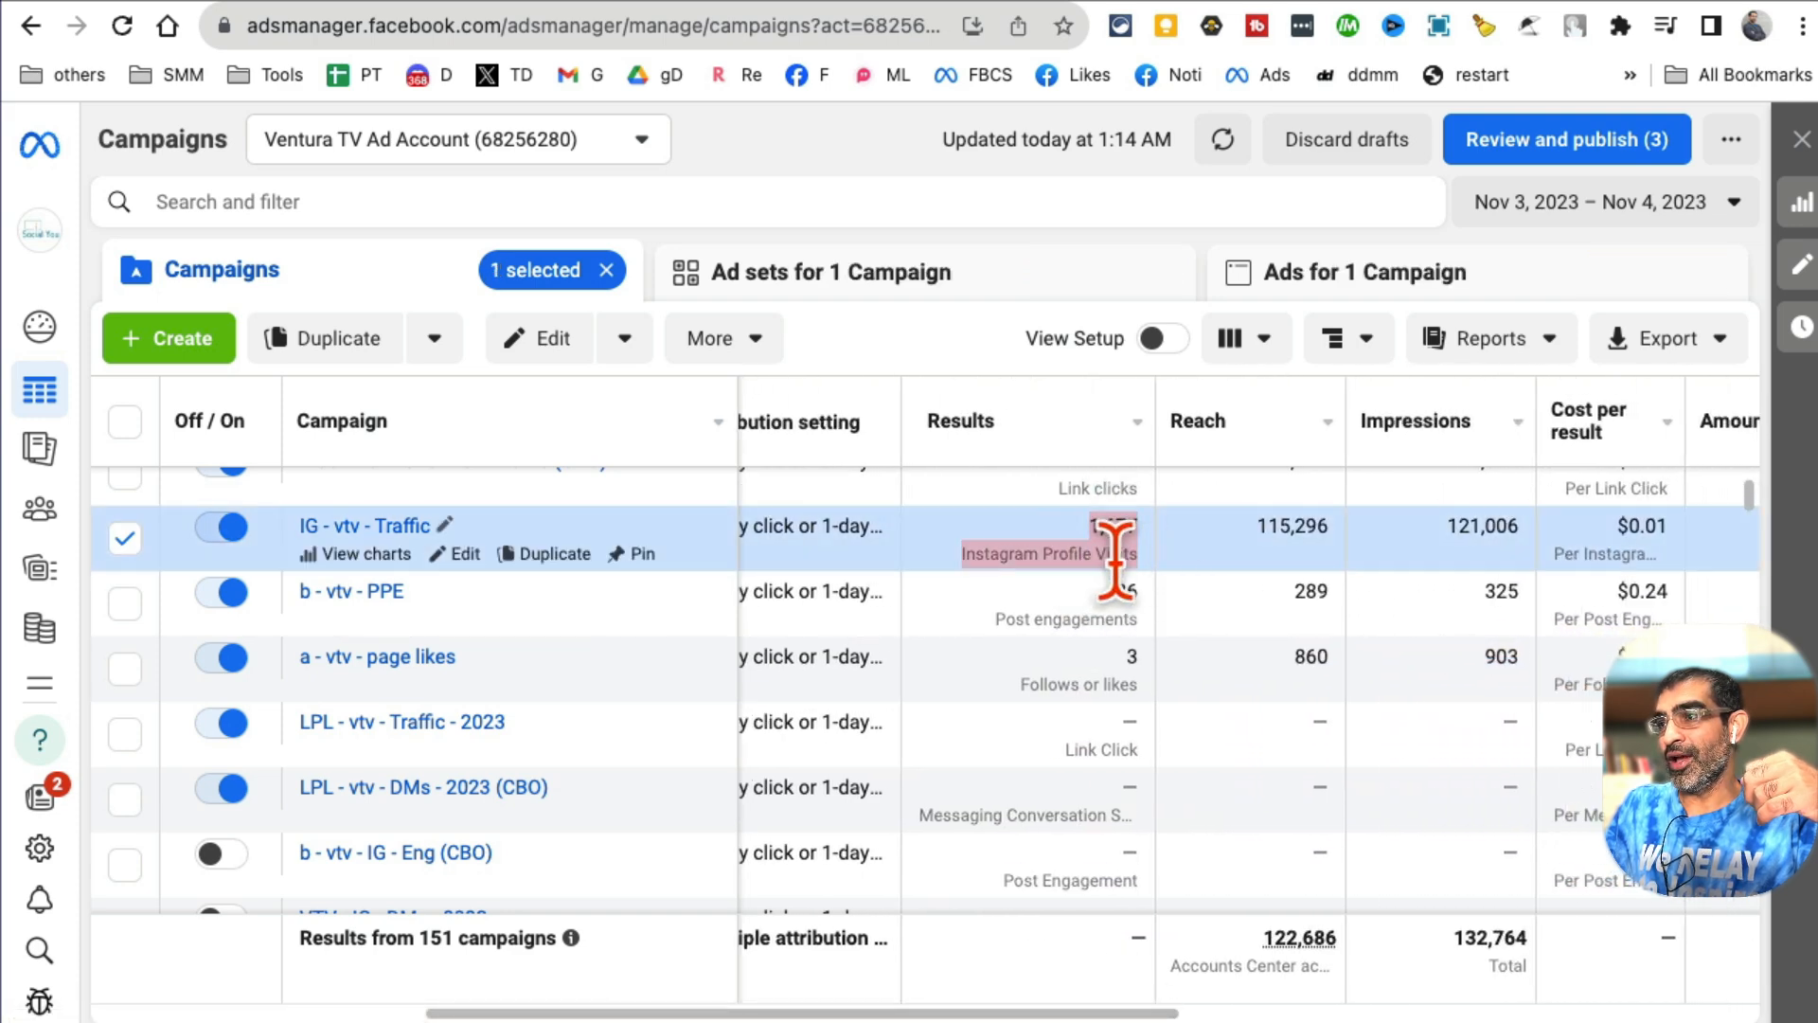